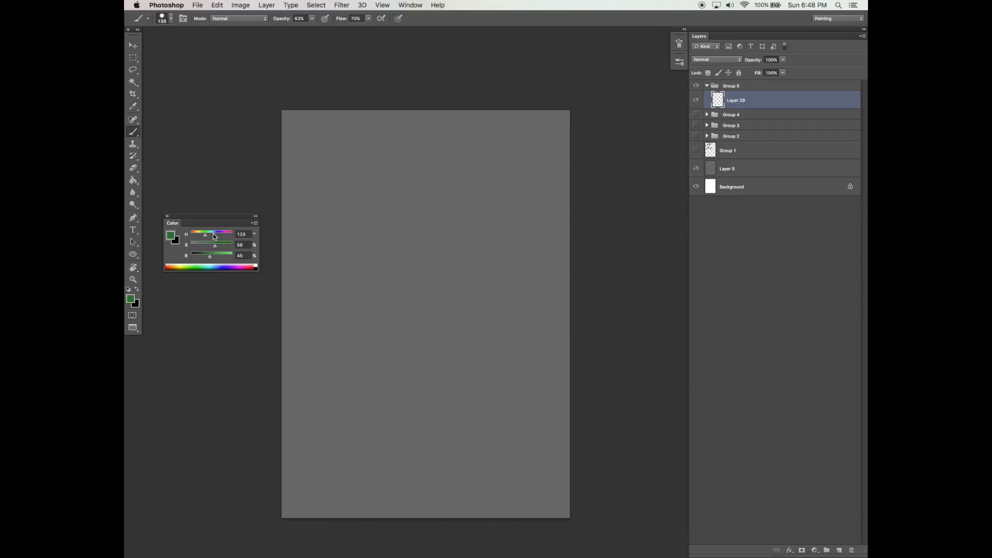
Step: Set the brush to 100% opacity and 100% flow and paint the rounded top of a tree canopy in dark green
left_click(205, 254)
mouse_move(399, 212)
left_mouse_down()
mouse_move(434, 212)
mouse_move(413, 194)
left_mouse_up()
left_click(312, 20)
left_click_drag(365, 20, 382, 28)
mouse_move(410, 202)
left_mouse_down()
mouse_move(394, 221)
mouse_move(450, 221)
left_mouse_up()
key("XF86AudioLowerVolume")
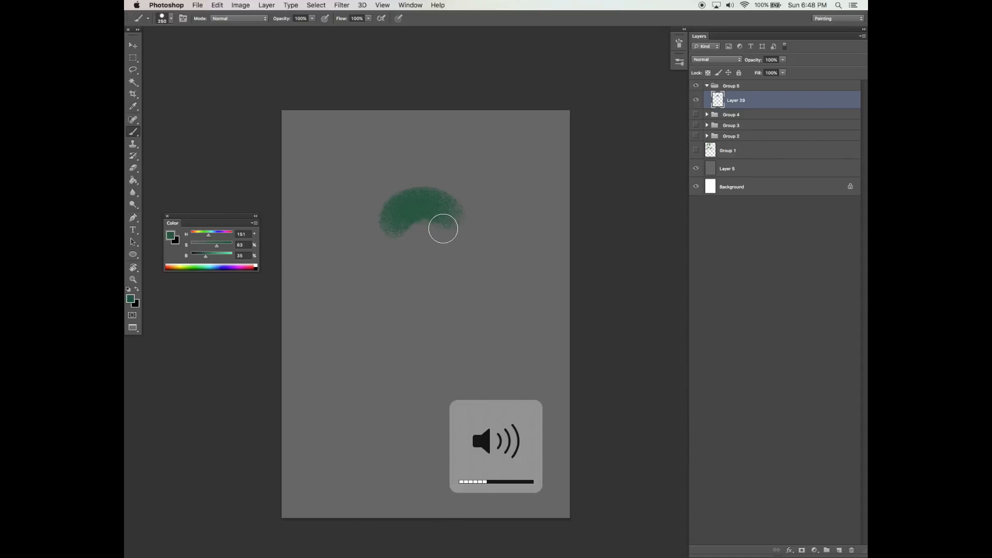
Step: Fill in the rest of the canopy as a solid dome in a more saturated dark green
mouse_move(404, 215)
left_mouse_down()
mouse_move(391, 286)
mouse_move(385, 241)
mouse_move(446, 231)
mouse_move(408, 211)
mouse_move(466, 258)
mouse_move(456, 218)
mouse_move(471, 290)
mouse_move(463, 241)
mouse_move(472, 282)
mouse_move(442, 225)
mouse_move(393, 221)
mouse_move(386, 259)
mouse_move(407, 223)
mouse_move(428, 219)
mouse_move(438, 294)
mouse_move(461, 255)
mouse_move(457, 280)
mouse_move(448, 204)
mouse_move(412, 216)
mouse_move(414, 229)
mouse_move(418, 216)
mouse_move(386, 261)
mouse_move(390, 224)
mouse_move(411, 266)
mouse_move(440, 256)
mouse_move(457, 274)
mouse_move(424, 262)
mouse_move(462, 259)
left_mouse_up()
left_click(221, 246)
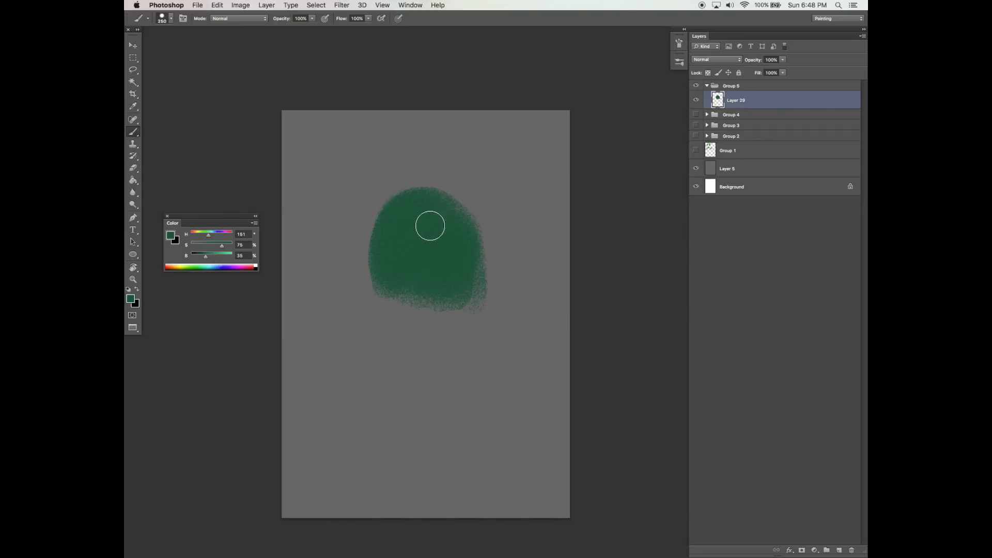
mouse_move(395, 303)
left_mouse_down()
mouse_move(390, 285)
mouse_move(419, 315)
left_mouse_up()
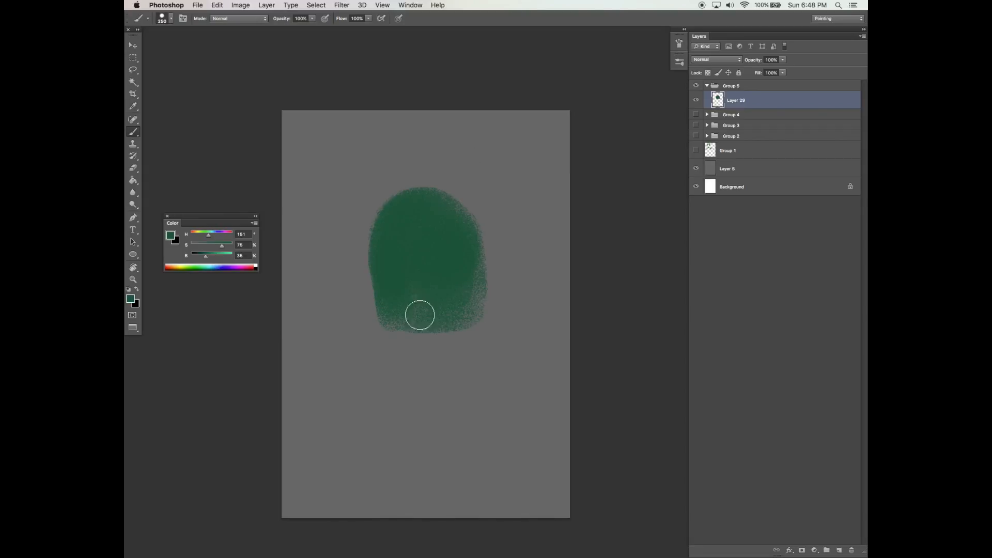
mouse_move(467, 272)
left_mouse_down()
mouse_move(442, 209)
mouse_move(474, 273)
mouse_move(473, 306)
mouse_move(412, 268)
mouse_move(419, 272)
mouse_move(434, 244)
mouse_move(419, 297)
mouse_move(441, 312)
mouse_move(398, 313)
mouse_move(446, 322)
mouse_move(389, 318)
mouse_move(447, 224)
mouse_move(424, 196)
mouse_move(439, 193)
mouse_move(468, 222)
mouse_move(474, 315)
mouse_move(456, 216)
mouse_move(389, 219)
mouse_move(446, 197)
left_mouse_up()
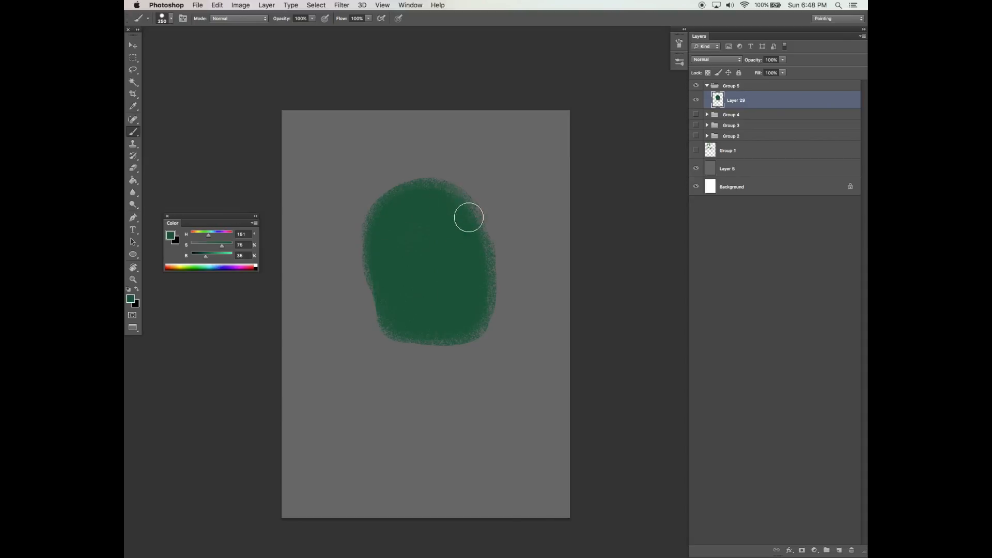
Step: Erase along the canopy's sides and lower edge to clean up its silhouette
scroll(443, 238, "down", 1)
key("e")
mouse_move(379, 179)
left_mouse_down()
mouse_move(354, 224)
mouse_move(380, 355)
left_mouse_up()
key("bracketright")
mouse_move(476, 172)
left_mouse_down()
mouse_move(496, 257)
mouse_move(501, 354)
left_mouse_up()
left_click_drag(497, 319, 474, 342)
left_click_drag(379, 342, 496, 333)
key("b")
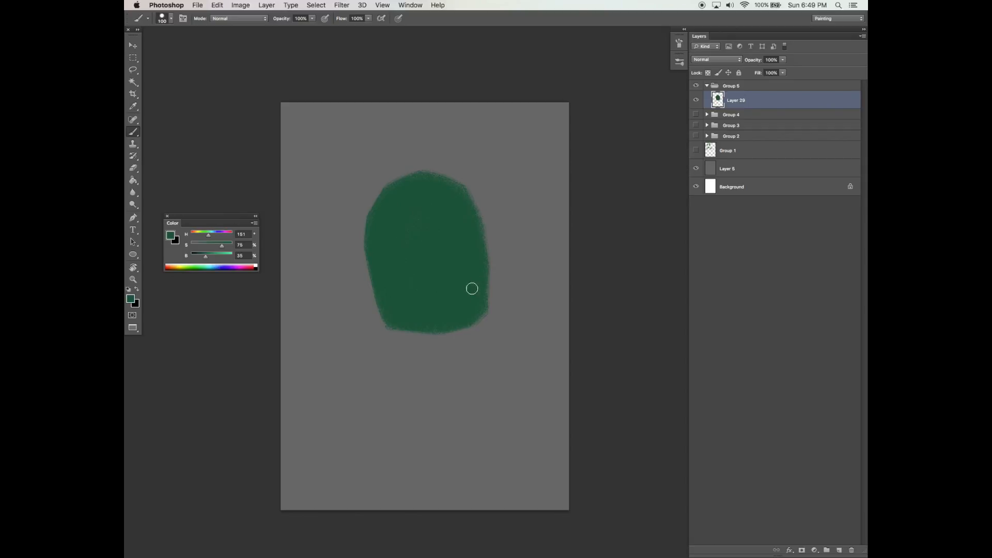
Step: On a new layer above the canopy, paint its elliptical underside in a darker green at 15% brightness
left_click(718, 100, "super")
left_click(838, 550)
left_click_drag(227, 255, 199, 256)
key("bracketright")
key("bracketright")
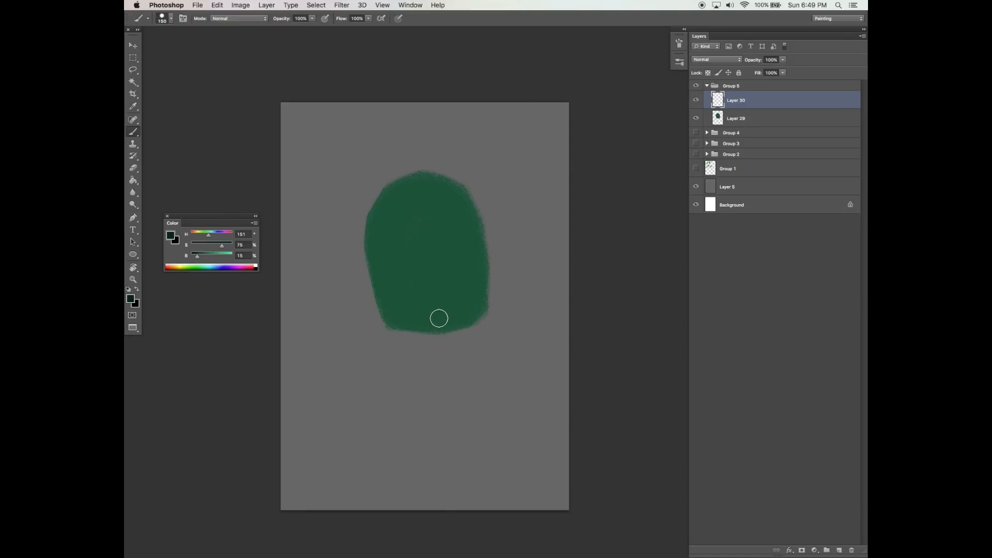
key("bracketright")
key("bracketright")
key("bracketright")
mouse_move(390, 332)
left_mouse_down()
mouse_move(467, 323)
mouse_move(409, 334)
mouse_move(483, 332)
mouse_move(389, 330)
mouse_move(478, 325)
mouse_move(405, 329)
mouse_move(476, 327)
mouse_move(400, 316)
left_mouse_up()
scroll(443, 365, "right", 3)
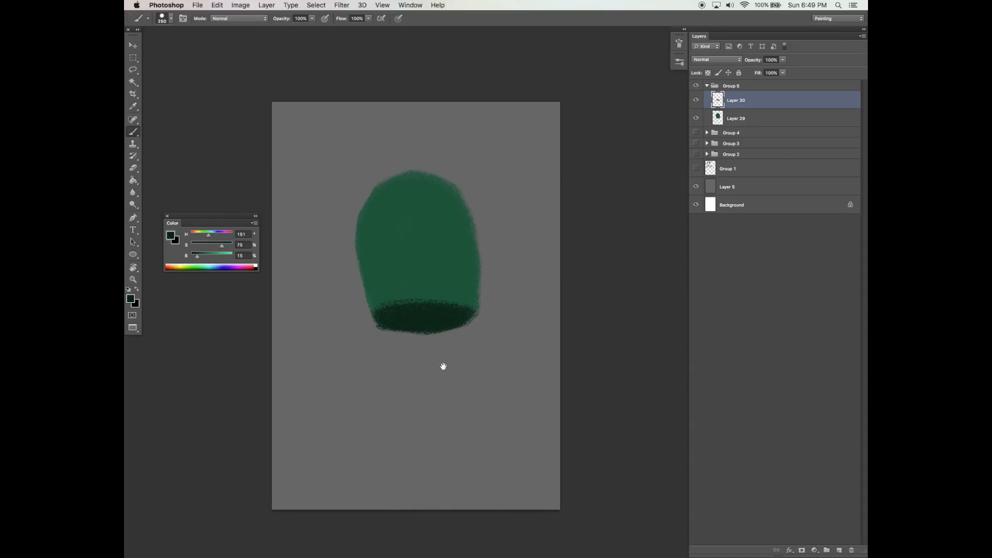
Step: Erase the upper edge of the dark underside to shape it into a clean ellipse
key("e")
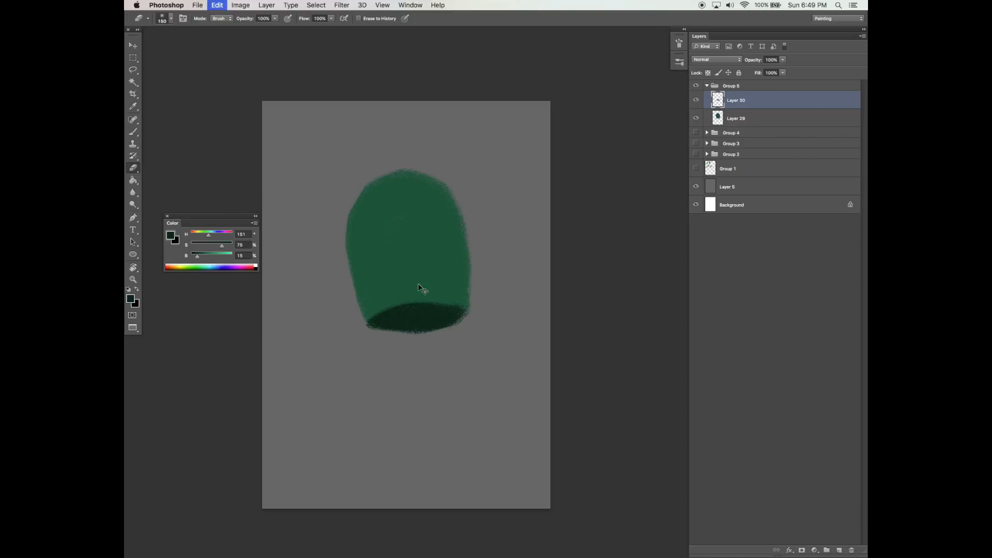
mouse_move(413, 294)
left_mouse_down()
mouse_move(441, 292)
mouse_move(348, 329)
mouse_move(365, 302)
mouse_move(418, 328)
left_mouse_up()
left_click_drag(375, 294, 474, 322)
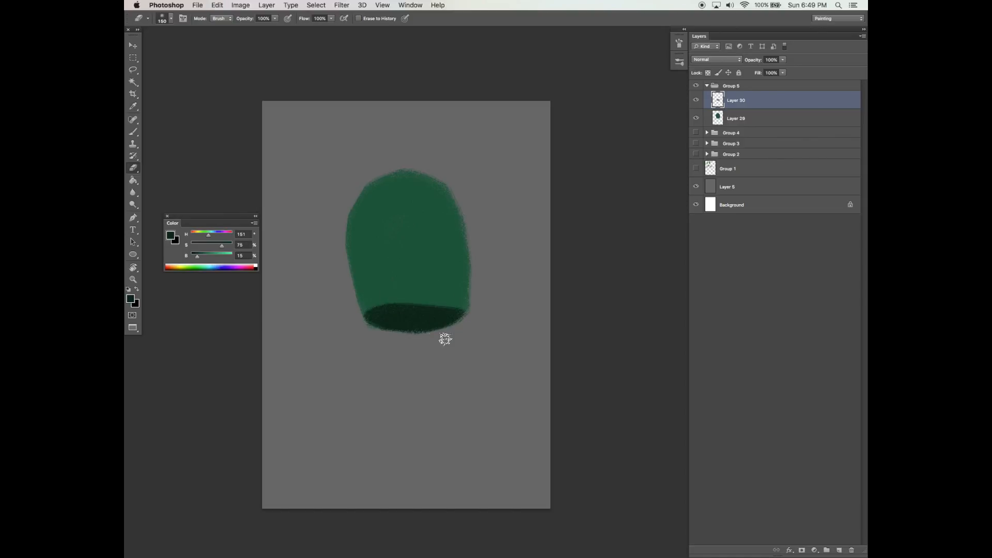
scroll(436, 340, "down", 2)
Step: Add a new layer and set up a dark brown 45 px brush at 27% brightness with a flattened tip
key("b")
left_click(839, 550)
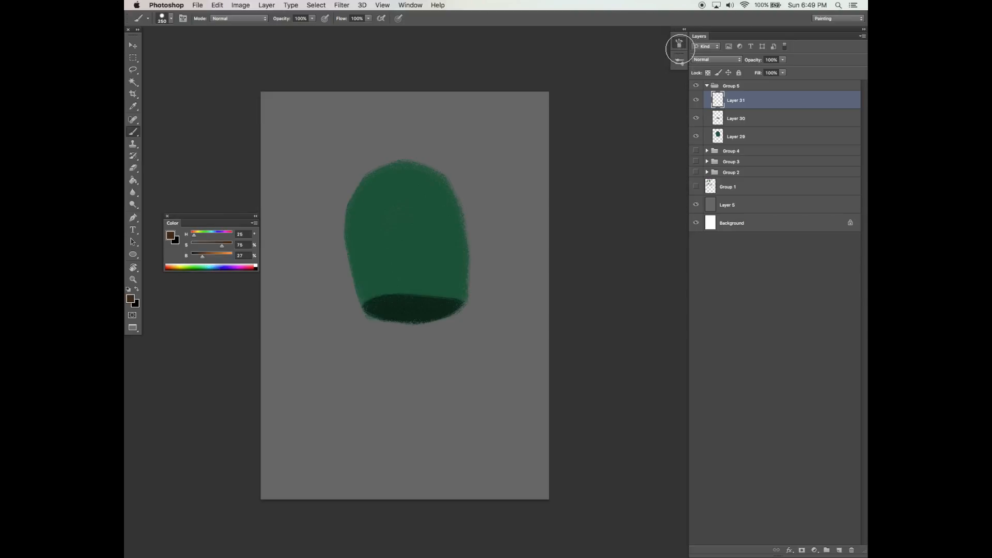
left_click(679, 42)
left_click(612, 169)
left_click(531, 61)
left_click(582, 133)
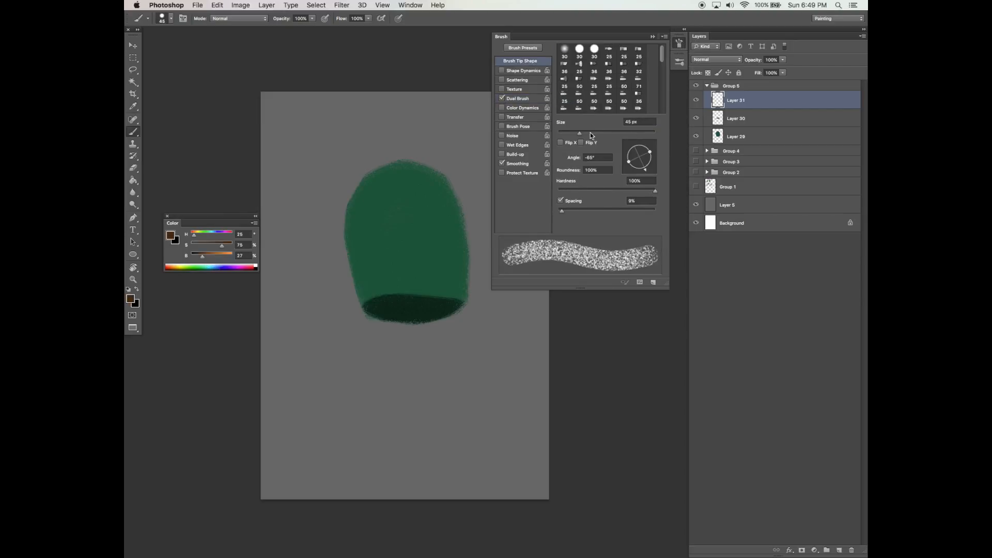
left_click(678, 59)
left_click(679, 43)
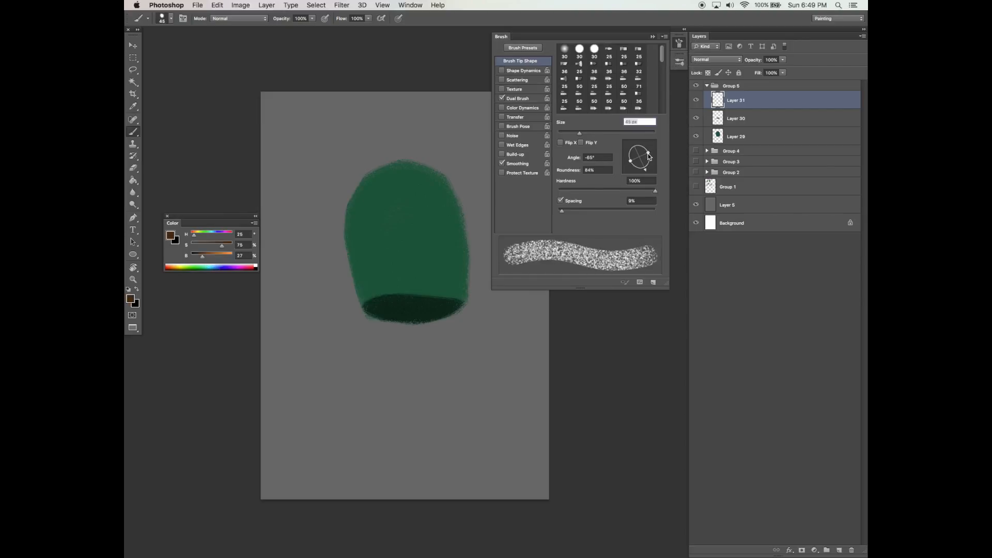
left_click(654, 38)
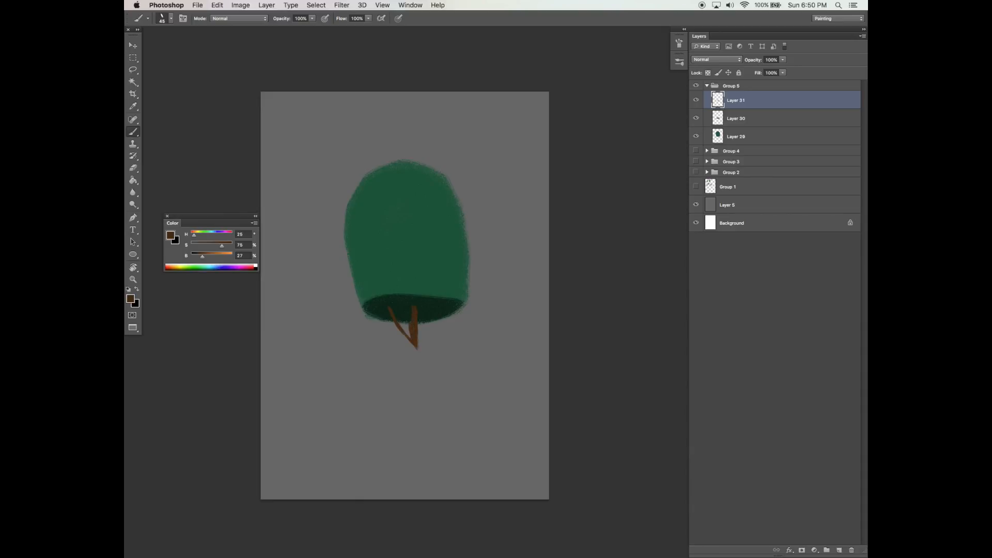
Step: Undo the last trunk strokes and repaint a slender brown trunk with a forked branch below the canopy
key("super+z")
key("super+z")
key("super+z")
left_click_drag(416, 351, 415, 343)
key("super+z")
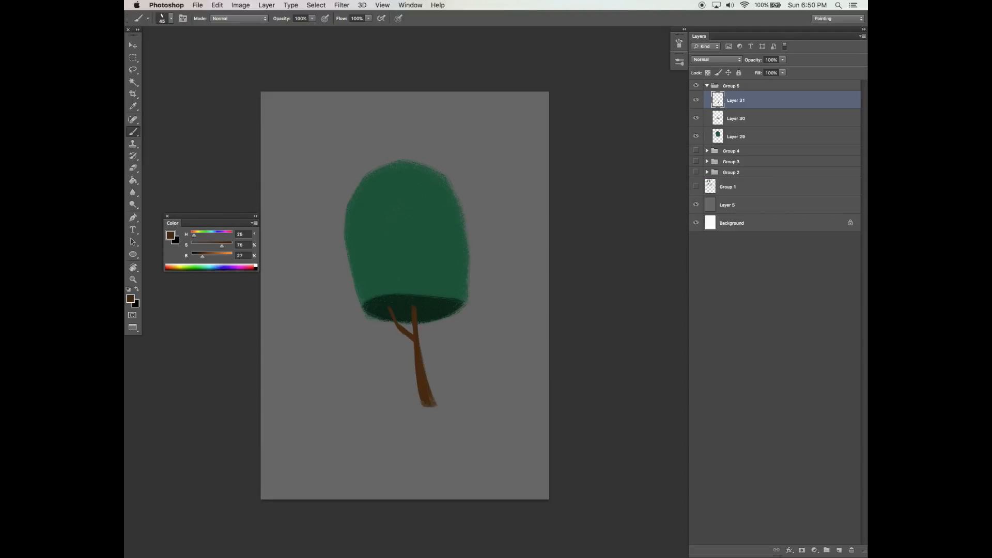
Step: Move the trunk slightly upward into the canopy and trim its left branch tip
key("e")
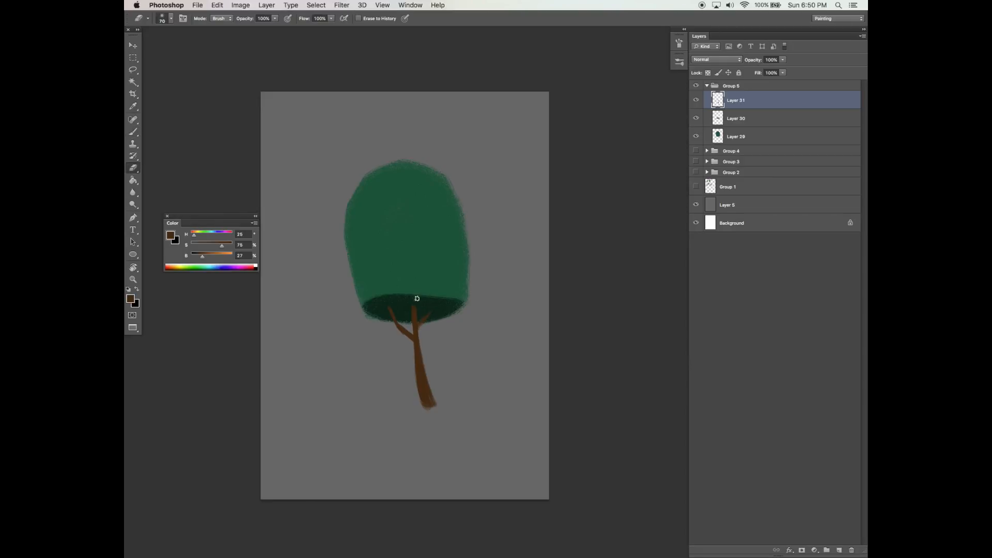
key("b")
key("v")
left_click_drag(417, 349, 419, 343)
key("e")
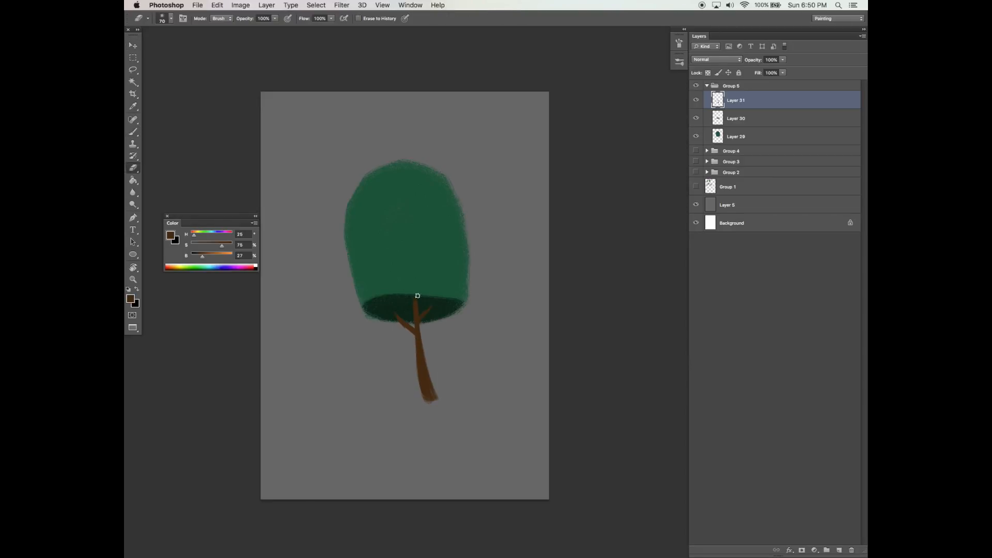
Step: Widen the trunk's base with brown paint and erase the excess along its right edge
key("b")
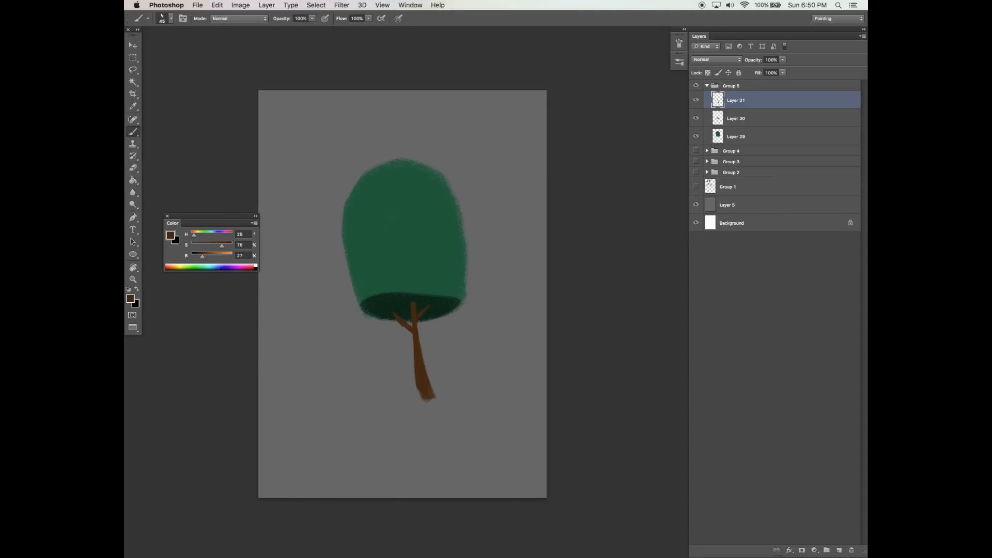
key("e")
scroll(428, 364, "down", 1)
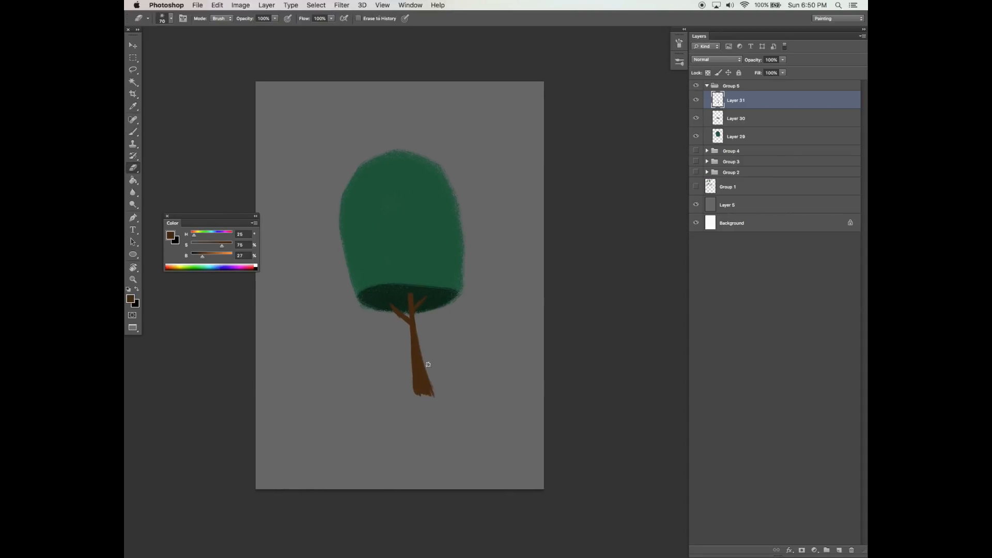
left_click_drag(434, 385, 435, 400)
key("b")
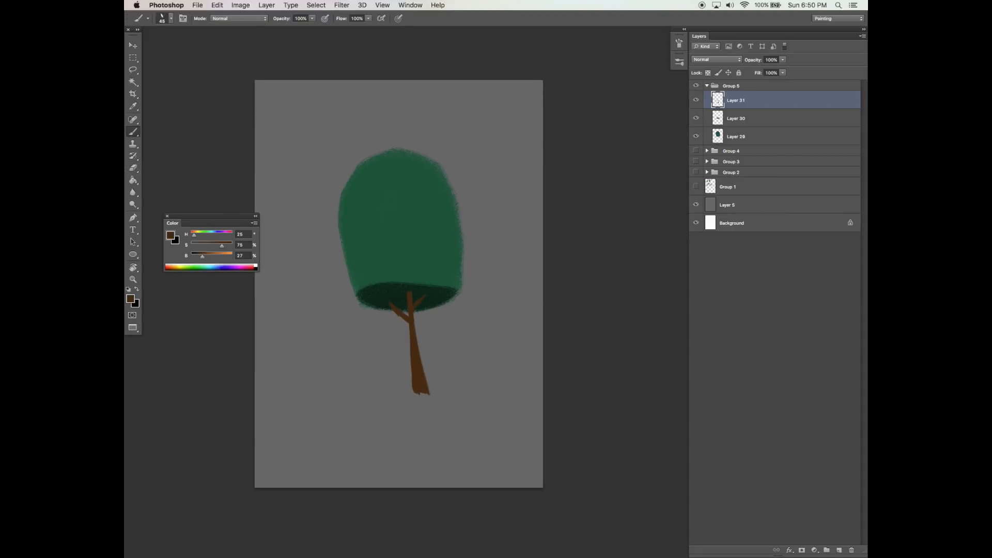
Step: Straighten the trunk's left edge with the brush and trim its base flat with the eraser
key("e")
key("b")
left_click_drag(410, 331, 411, 389)
key("e")
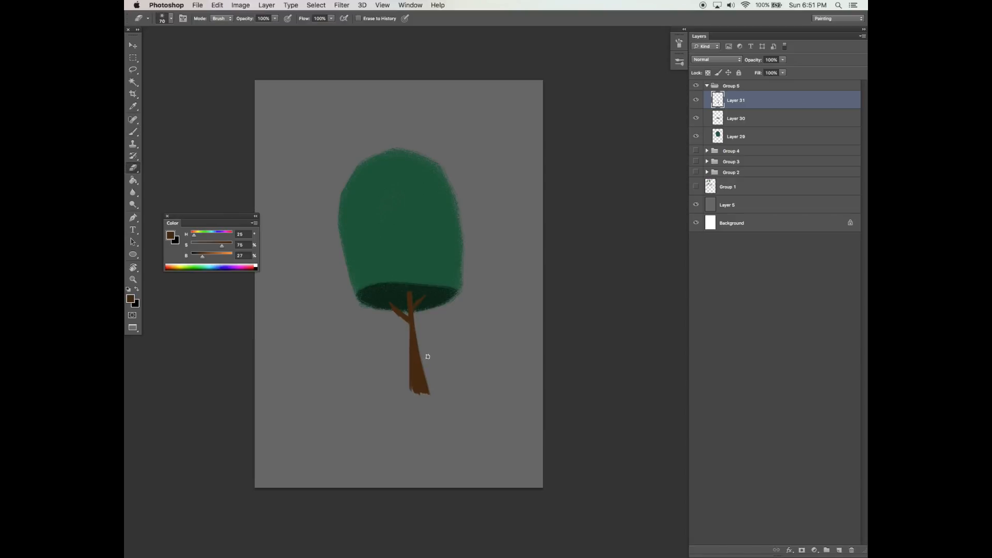
left_click(422, 391)
key("b")
left_click_drag(440, 409, 459, 411)
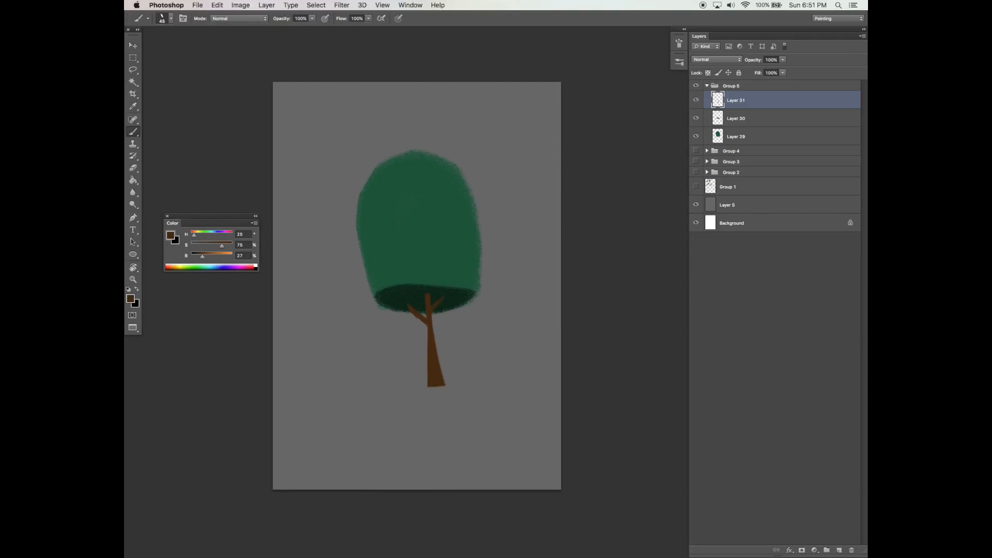
Step: Paint lighter brown shading over the trunk and narrow the brush tip to 20% roundness
left_click(210, 256)
mouse_move(438, 342)
left_mouse_down()
mouse_move(436, 406)
mouse_move(436, 354)
mouse_move(455, 332)
left_mouse_up()
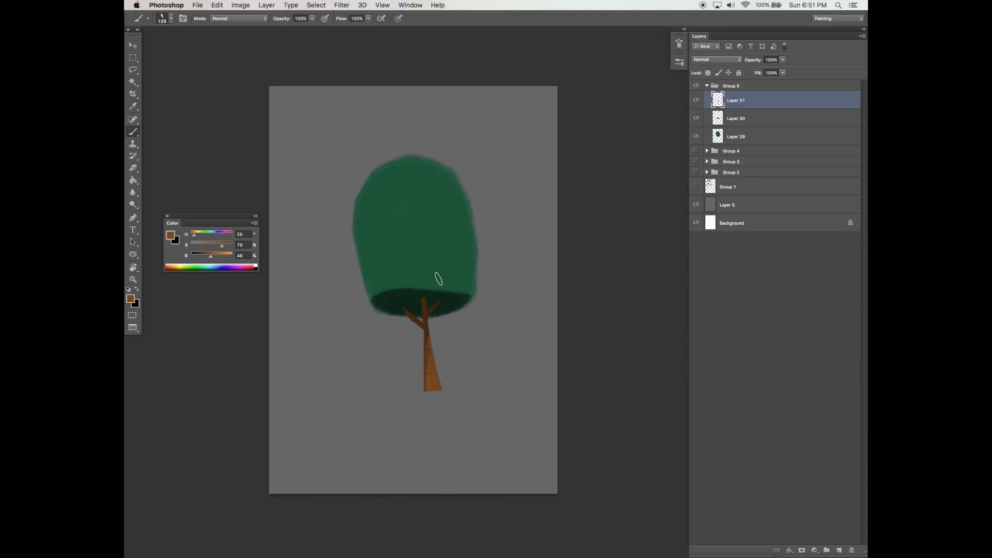
left_click_drag(210, 256, 200, 256)
left_click(679, 44)
left_click_drag(642, 155, 650, 152)
Step: Shade the branches under the canopy with browns sampled from the trunk area
left_click(405, 305, "alt")
left_click(426, 315, "alt")
left_click_drag(427, 314, 412, 308)
left_click(409, 310, "alt")
left_click(433, 319, "alt")
scroll(472, 303, "down", 1)
Step: Reduce the brush to 40 px and paint thin dark bark lines down the trunk with sampled brown
left_click(432, 366, "alt")
key("[")
key("[")
key("[")
key("[")
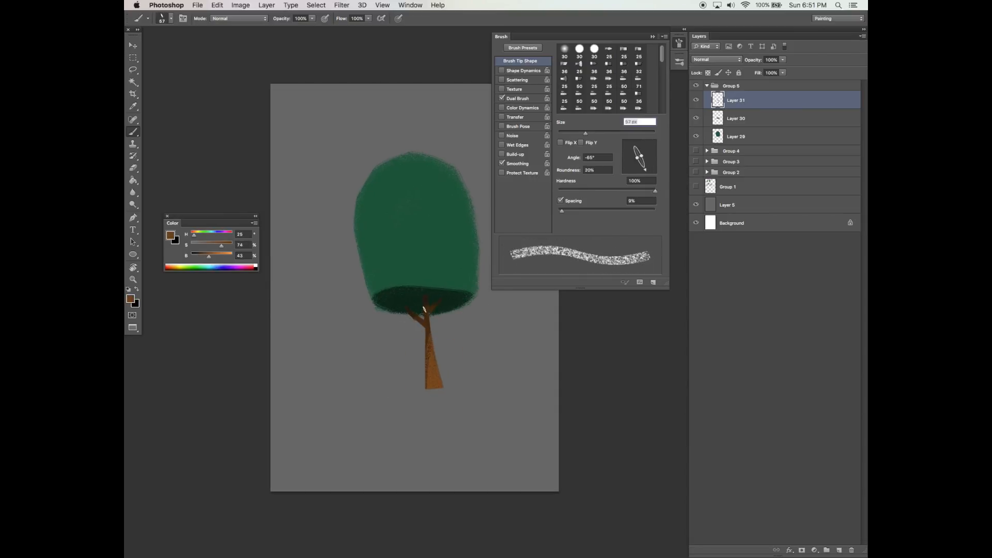
left_click(433, 322, "alt")
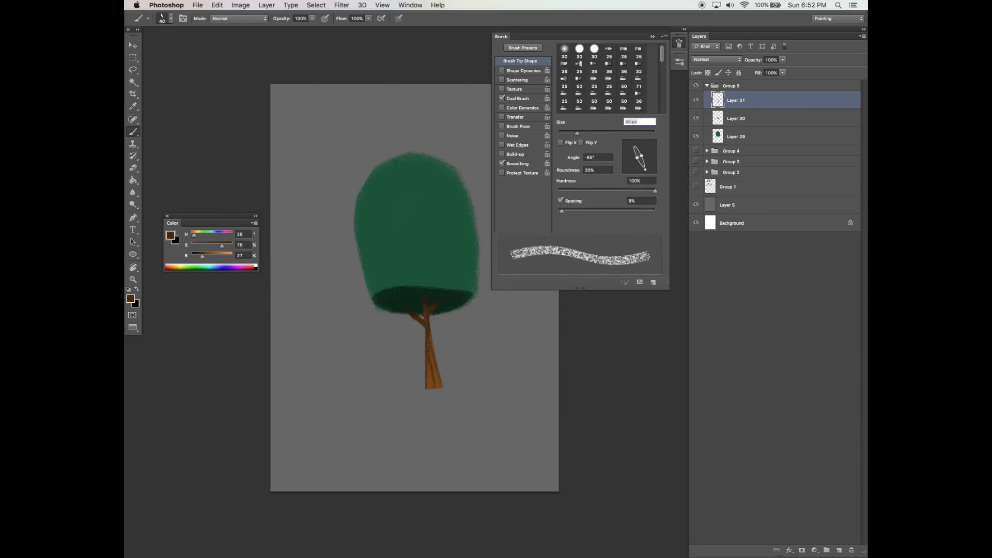
key("v")
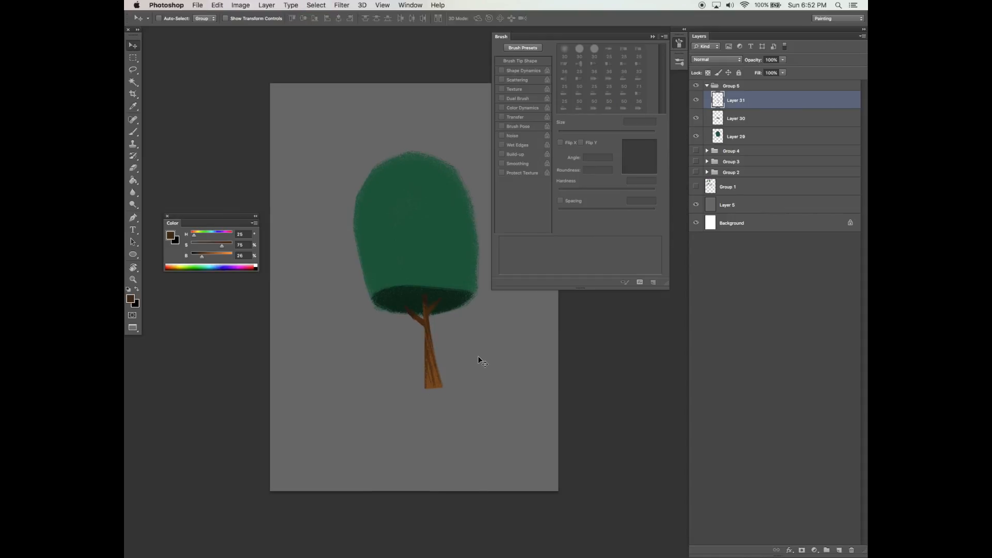
Step: Load the outline of the canopy layer as a selection and add a new layer directly above it
key("b")
left_click(739, 137)
left_click(718, 136, "super")
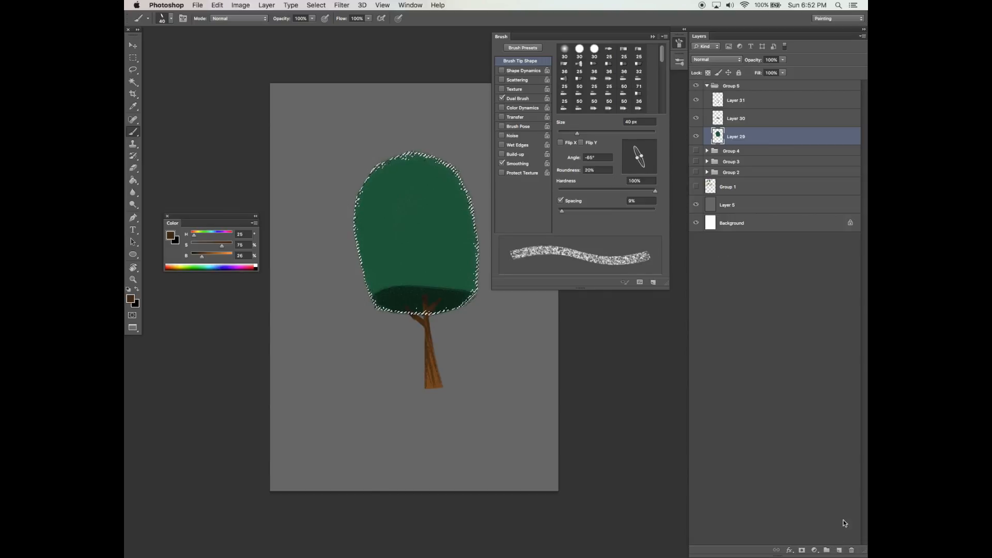
left_click(842, 535)
left_click(839, 550)
left_click_drag(763, 105, 763, 145)
Step: Set the brush to 155 px with 100% roundness and pick the canopy's green brightened to 61%
left_click_drag(637, 158, 626, 160)
left_click(619, 133)
key("ctrl+d")
left_click(403, 205, "alt")
left_click(216, 256)
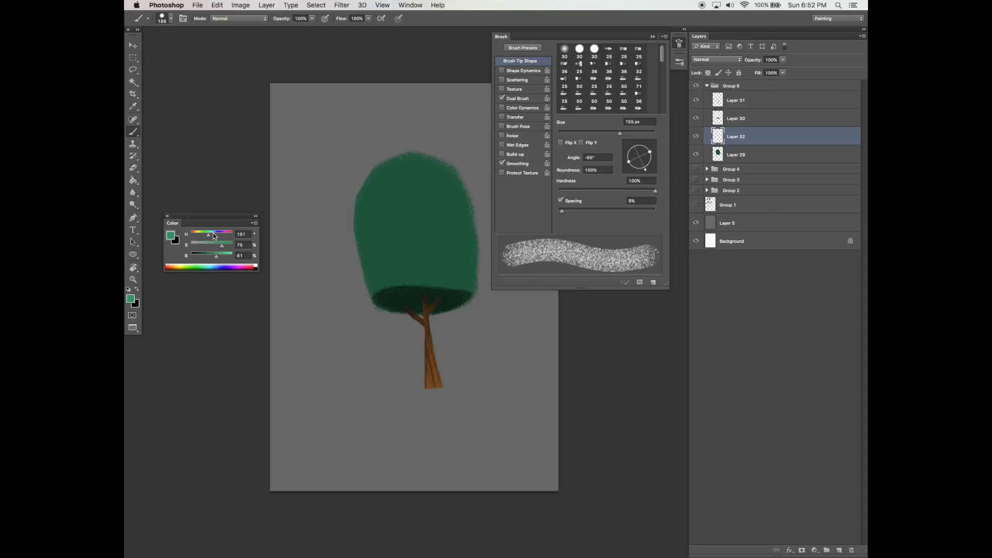
Step: Enlarge the brush and paint a speckled light green highlight along the canopy's top and left side
left_click_drag(370, 172, 357, 239)
left_click_drag(603, 127, 615, 127)
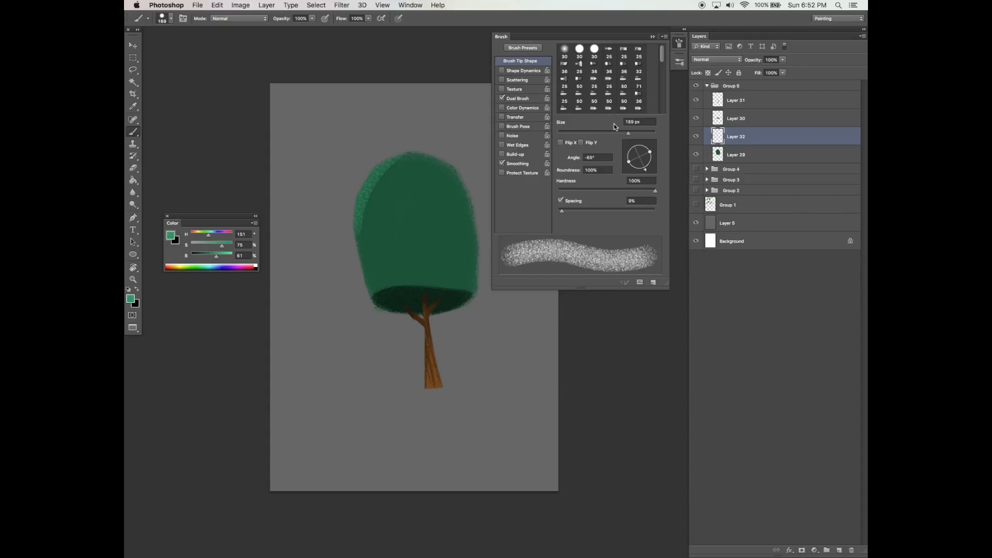
left_click(519, 98)
mouse_move(413, 143)
left_mouse_down()
mouse_move(359, 222)
mouse_move(360, 302)
left_mouse_up()
mouse_move(412, 155)
left_mouse_down()
mouse_move(443, 165)
mouse_move(398, 175)
left_mouse_up()
Step: Set the brush to 0% hardness and 336 px and blend the highlight toward the canopy's upper right
left_click(532, 60)
left_click(557, 191)
left_click(637, 132)
mouse_move(468, 192)
left_mouse_down()
mouse_move(359, 297)
mouse_move(474, 197)
left_mouse_up()
left_click_drag(452, 213, 446, 218)
Step: Set the eraser size to 336 px
key("e")
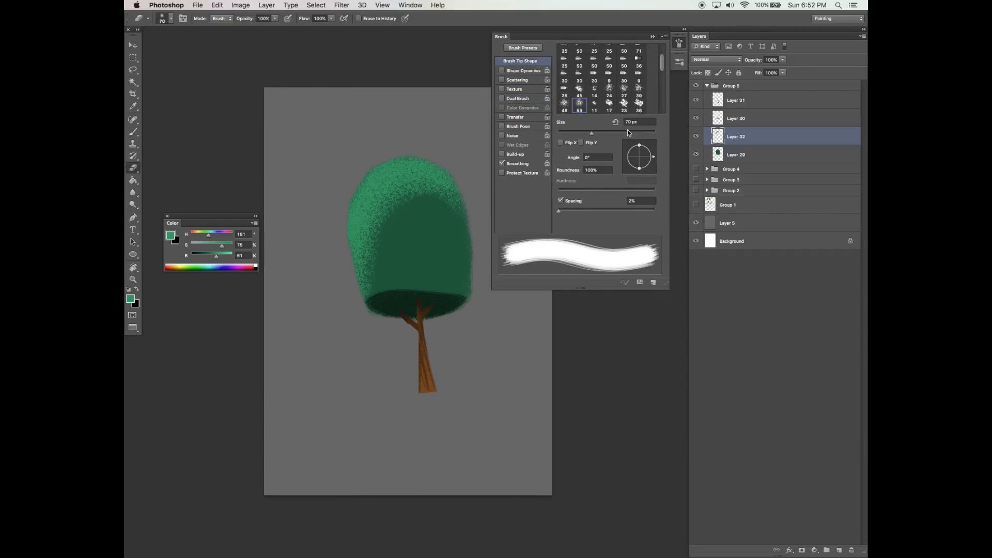
left_click(679, 62)
left_click(587, 316)
left_click(679, 45)
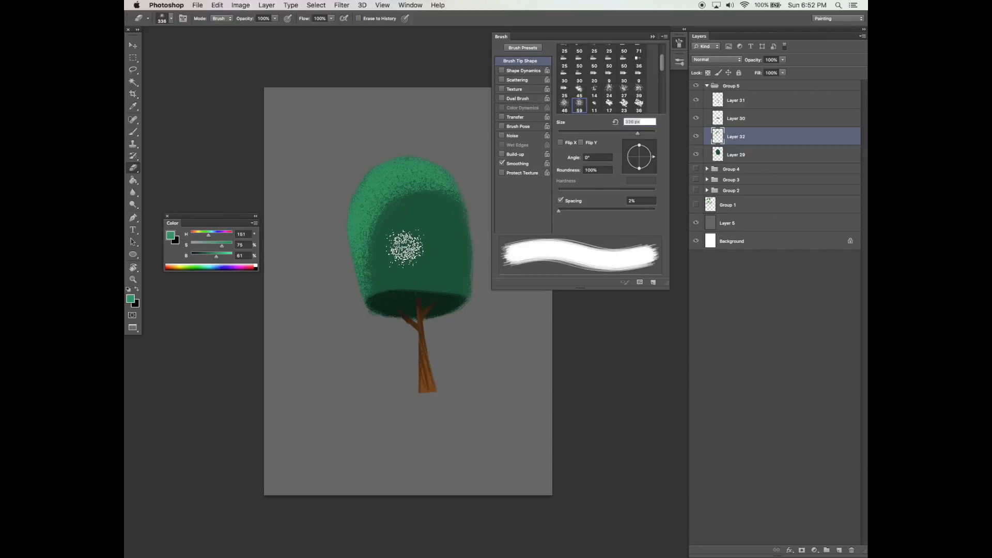
Step: Extend the speckled light green highlight down the canopy's right edge
key("b")
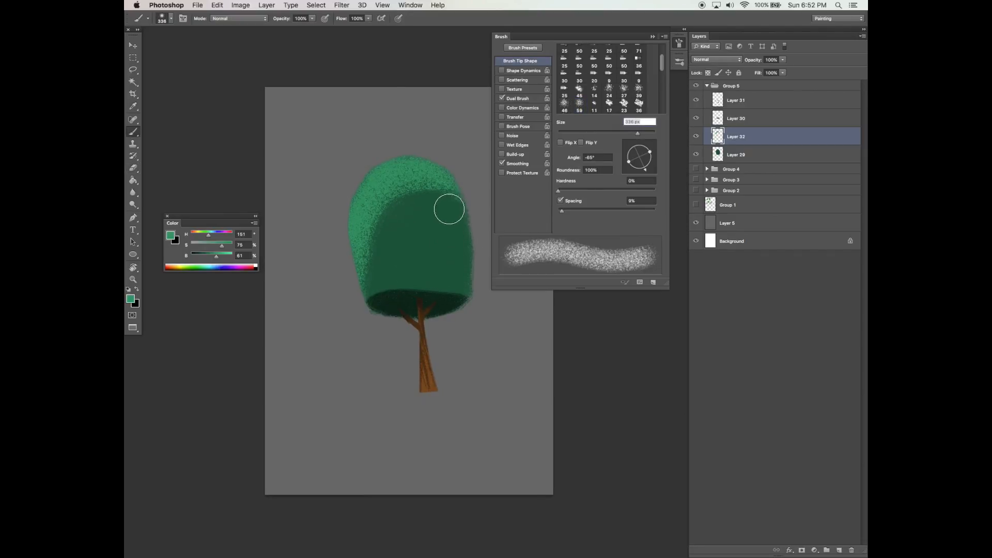
left_click_drag(487, 310, 487, 310)
left_click_drag(454, 200, 456, 224)
left_click_drag(459, 178, 480, 261)
left_click_drag(476, 338, 475, 338)
Step: Switch the eraser to a soft round 128 px tip and try erasing the highlight's inner left edge
key("e")
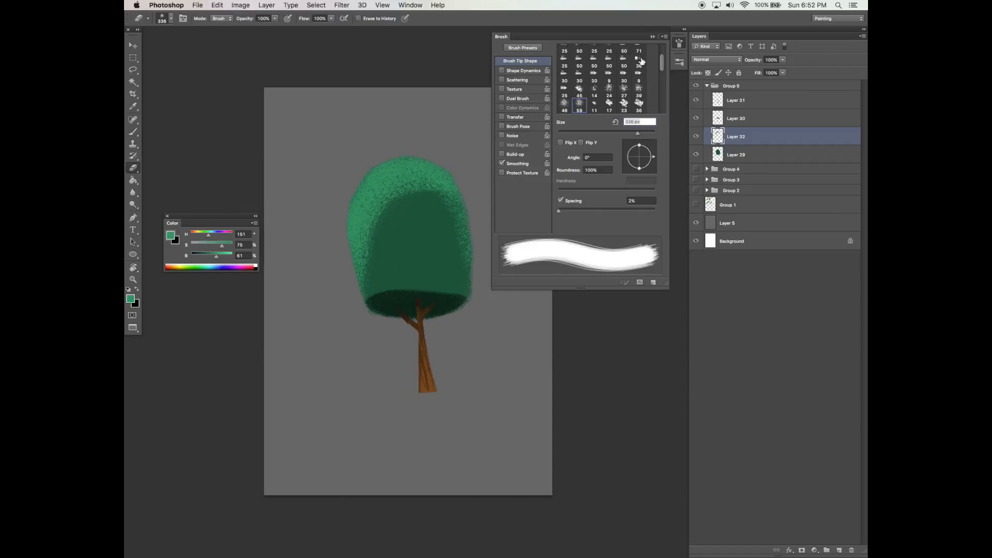
left_click_drag(662, 71, 662, 55)
left_click(564, 51)
left_click(613, 134)
left_click_drag(384, 206, 374, 317)
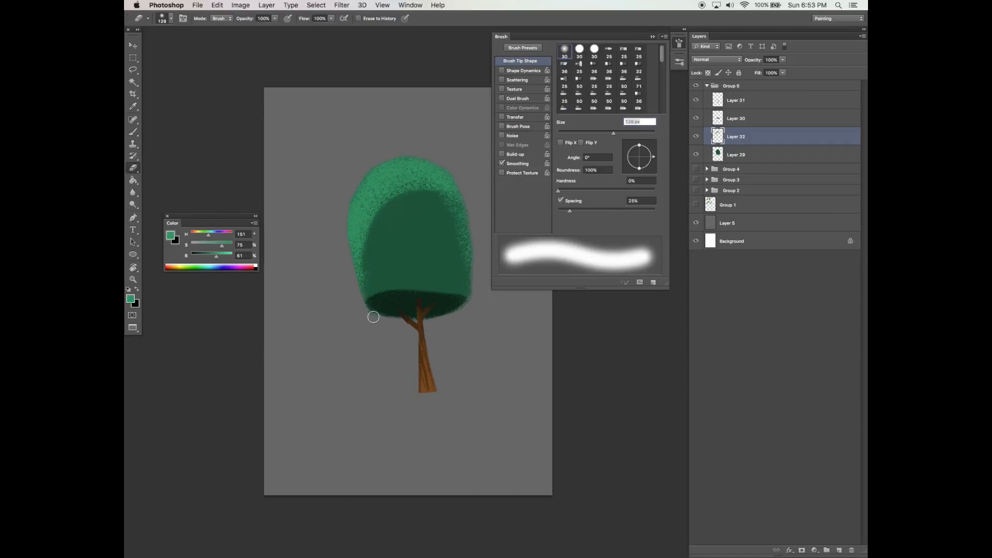
key("super+z")
key("b")
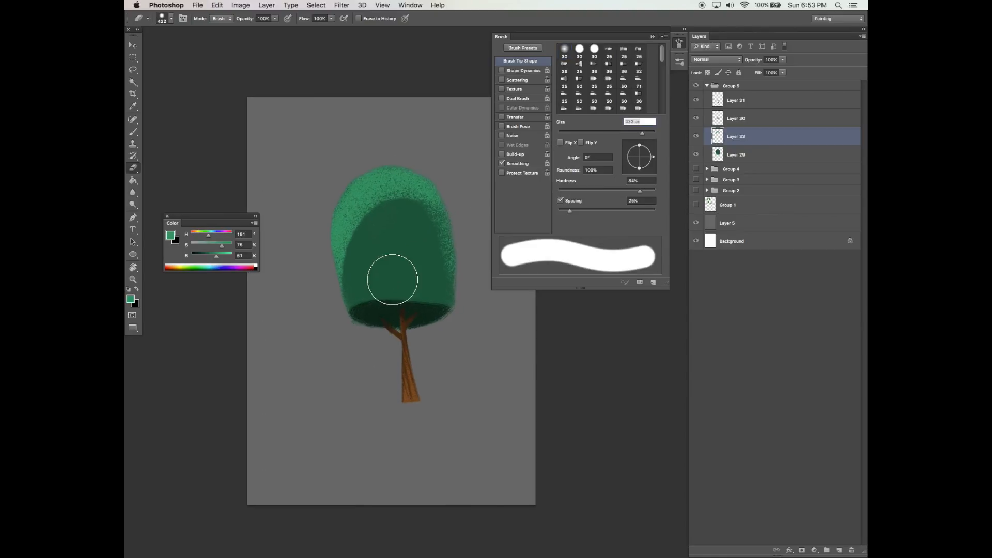
key("super+z")
key("e")
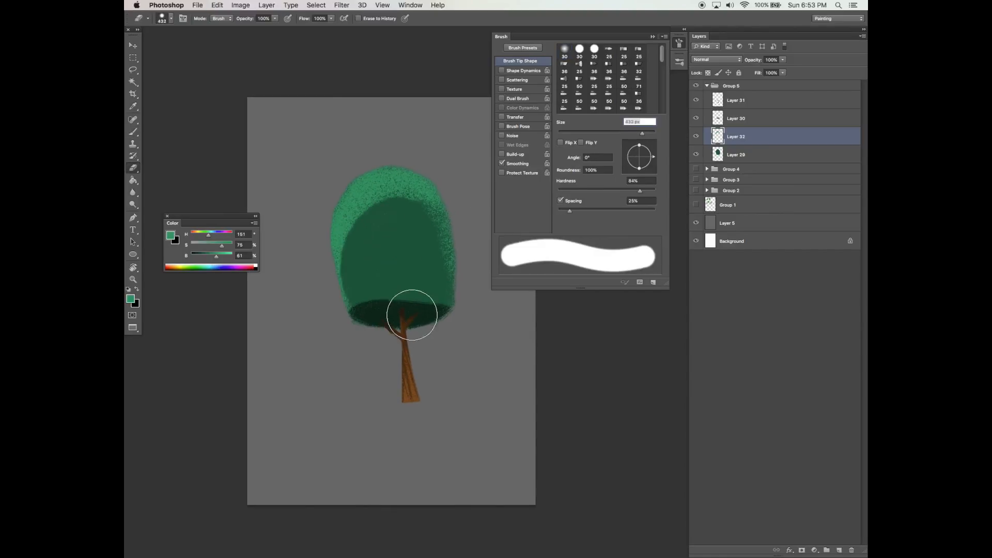
key("super+z")
key("super+z")
key("b")
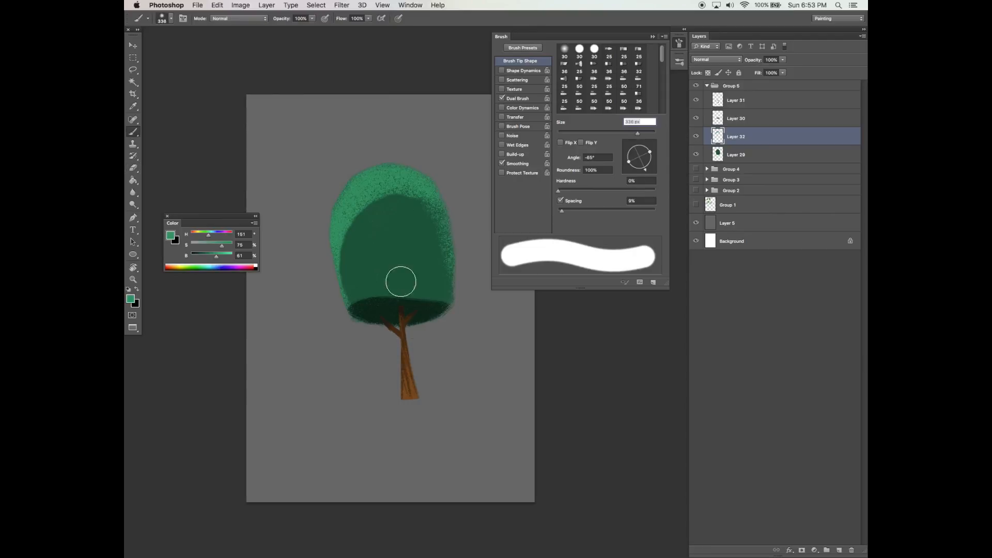
left_click_drag(381, 211, 358, 306)
key("super+z")
Step: Cut back the highlight's inner area with the hard 432 px eraser and rework its speckled edge around the canopy's upper left
key("e")
left_click_drag(396, 201, 361, 310)
key("b")
left_click_drag(327, 261, 401, 190)
Step: Set the eraser hardness to 9% and softly erase the highlight from the canopy's right side
key("e")
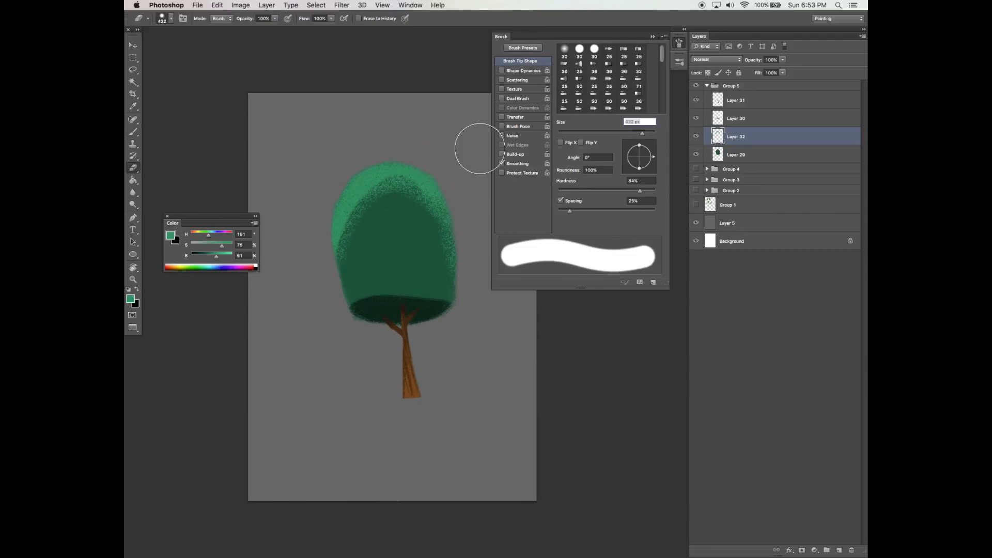
left_click(563, 189)
left_click_drag(435, 149, 475, 301)
left_click_drag(403, 153, 436, 214)
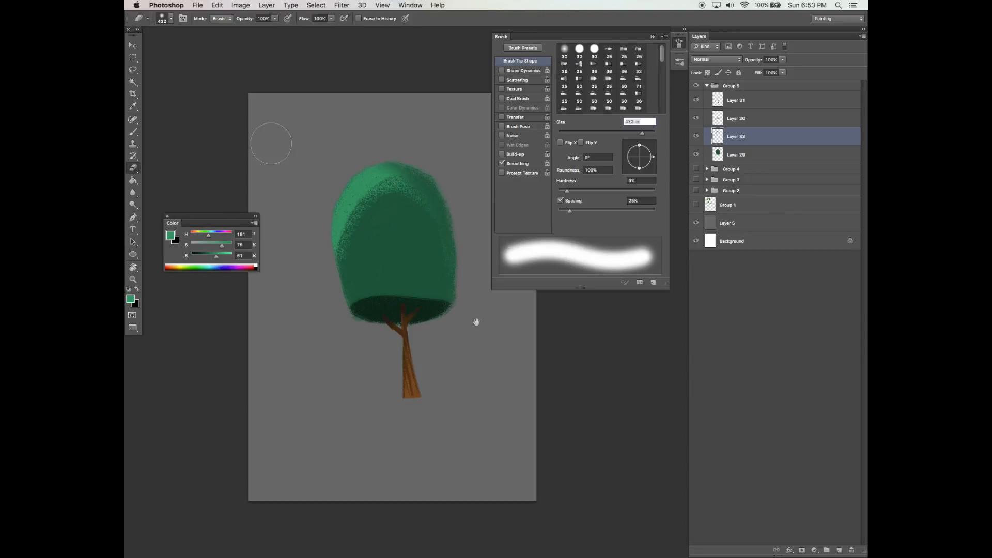
Step: Shade the canopy's right edge with dark teal inside a selection of the canopy's outline, and clear the selection
left_click_drag(475, 331, 463, 335)
key("v")
scroll(463, 336, "up", 1)
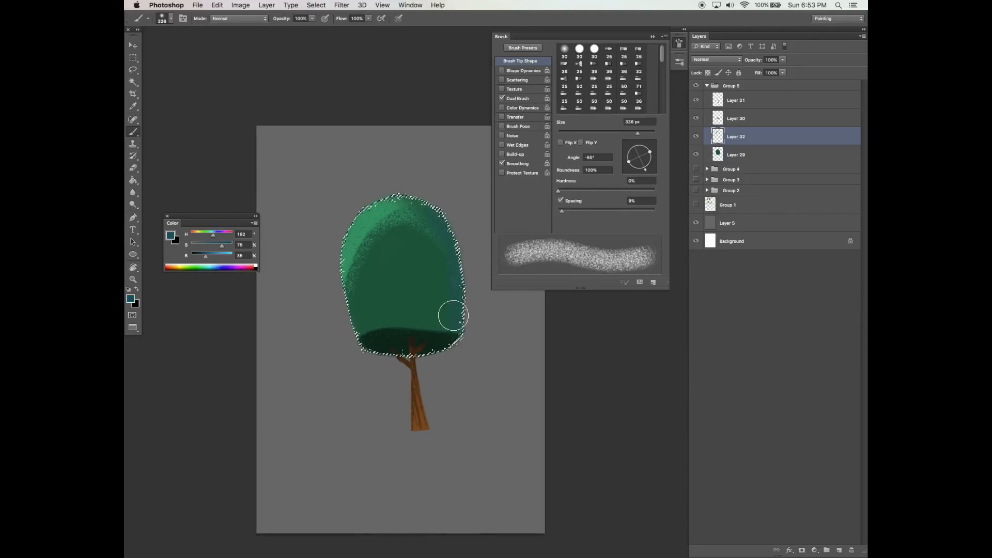
key("Tab")
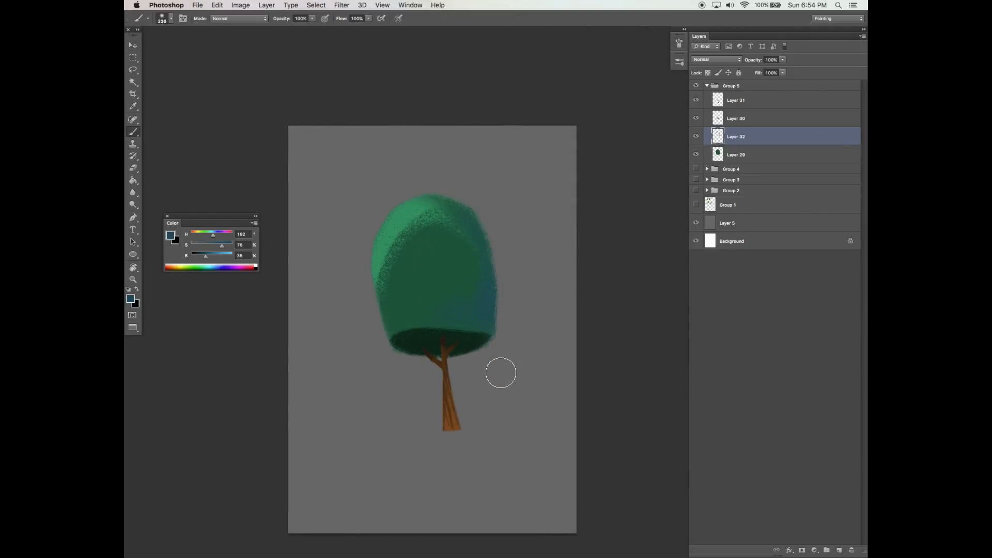
Step: Merge the softened highlight layer into the canopy layer and add a new empty layer above it
key("Delete")
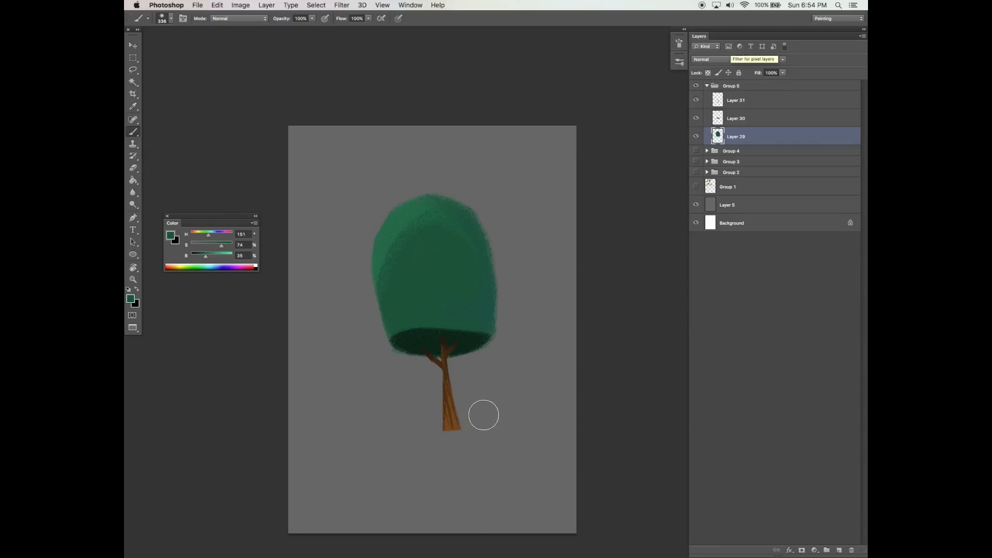
left_click(839, 549)
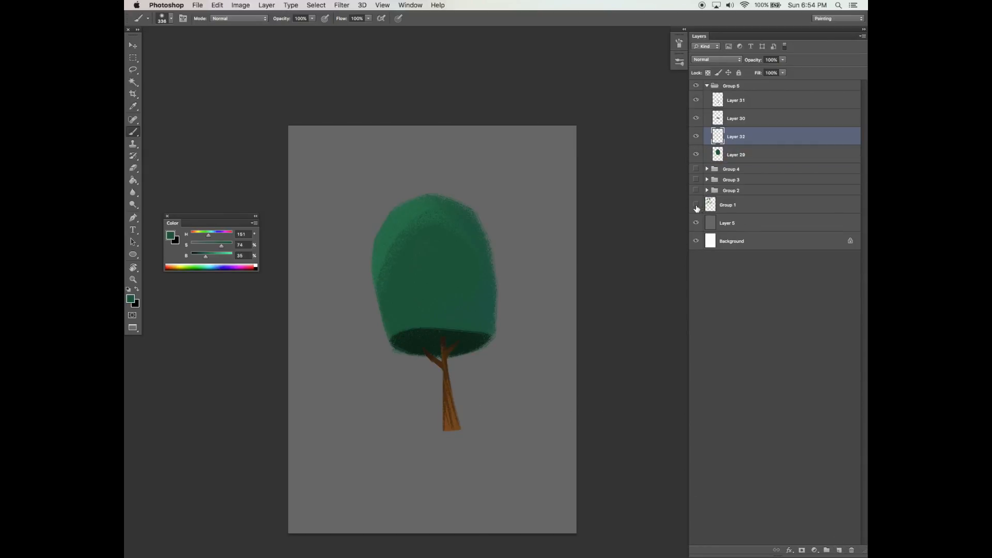
Step: Switch to a round 137 px brush with a textured dual brush and enlarge the dual tip with 25% spacing
left_click(679, 62)
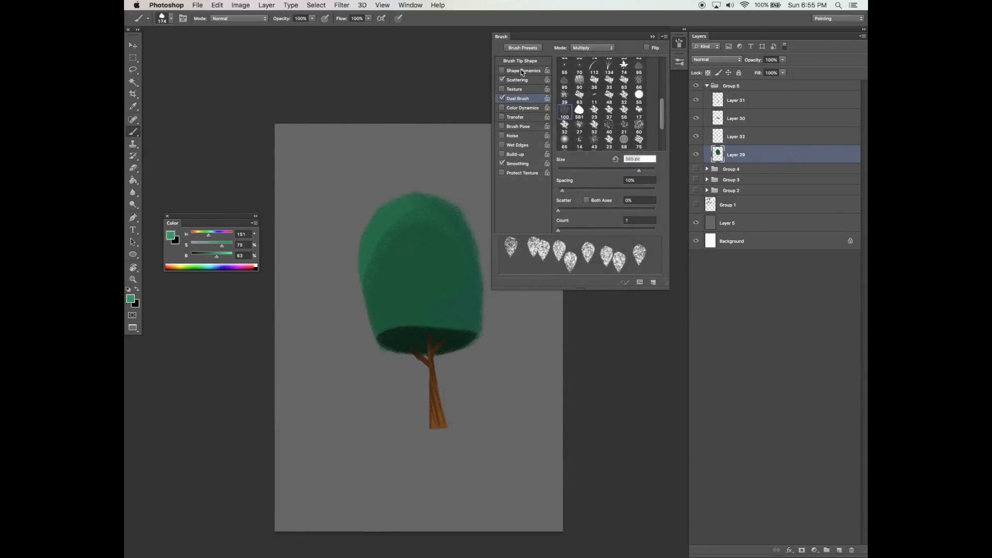
left_click(679, 42)
left_click(679, 43)
left_click(521, 61)
left_click(594, 49)
left_click(615, 132)
left_click(518, 98)
left_click_drag(581, 190, 568, 190)
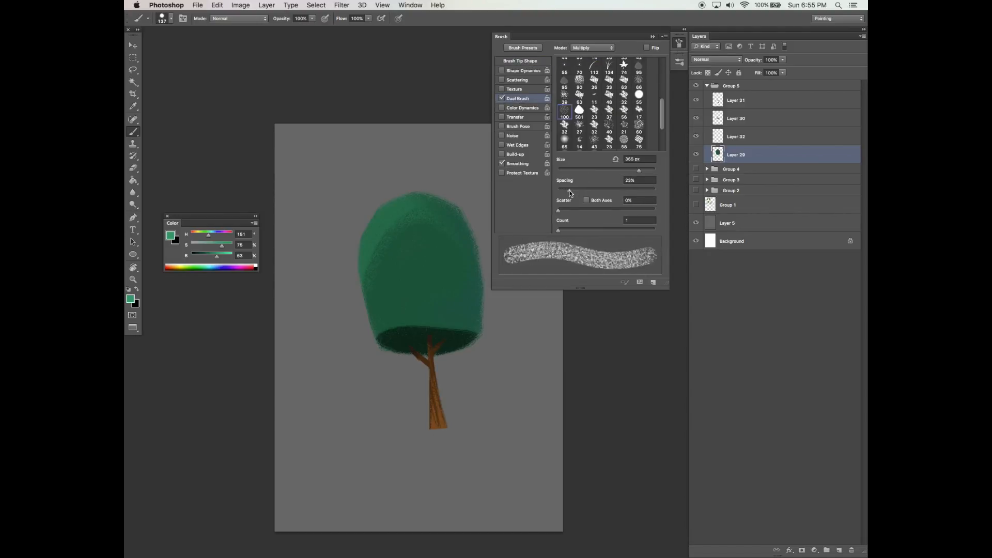
left_click(643, 169)
left_click(652, 37)
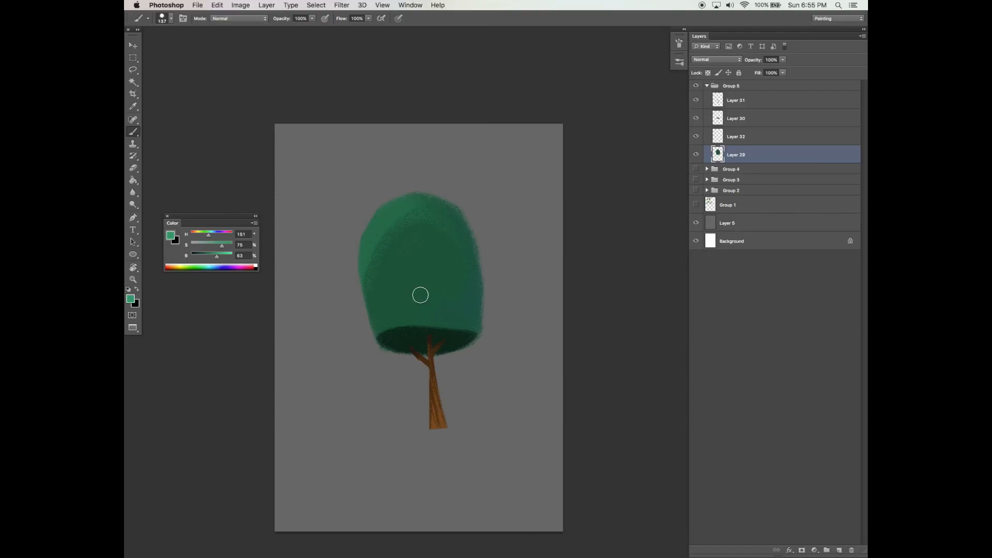
Step: Sample the underside's dark green, enlarge the brush to 400 px and speckle the canopy's lower band on Layer 32
left_click(412, 332, "alt")
key("bracketright")
left_click(730, 145)
key("bracketright")
left_click_drag(383, 326, 492, 294)
Step: Shade the canopy's lower band and outer edges with a smaller dual brush texture, and lower Layer 32's opacity
left_click(679, 43)
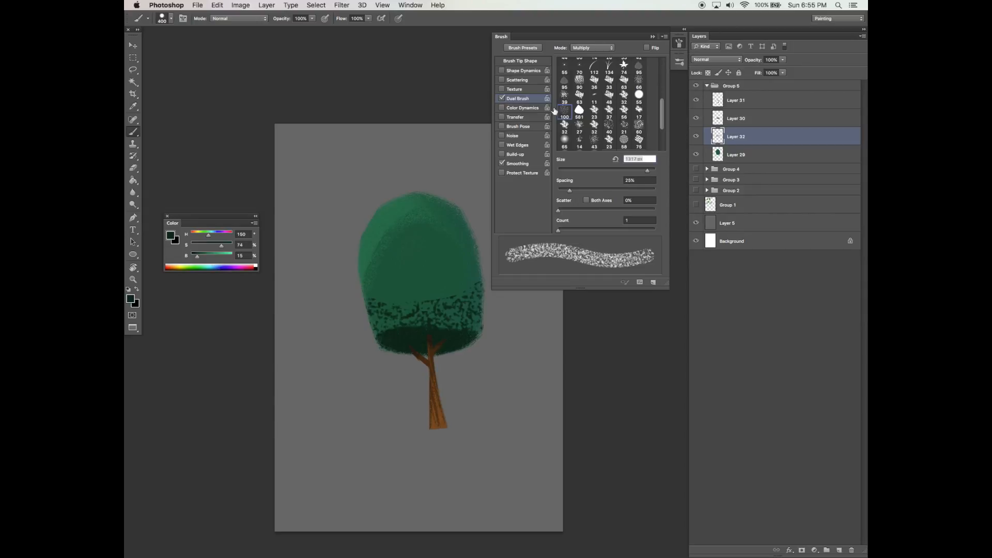
left_click(587, 170)
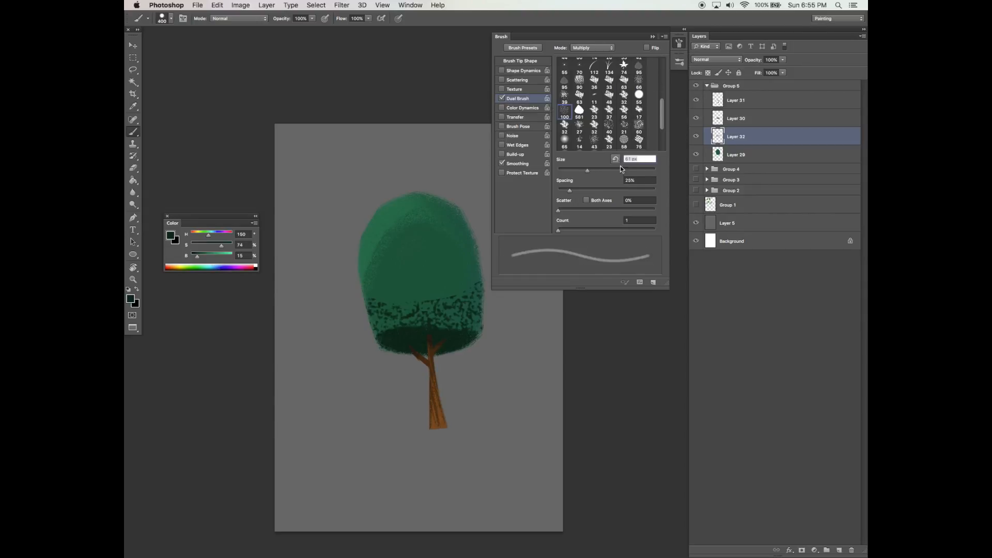
left_click(620, 169)
left_click(653, 38)
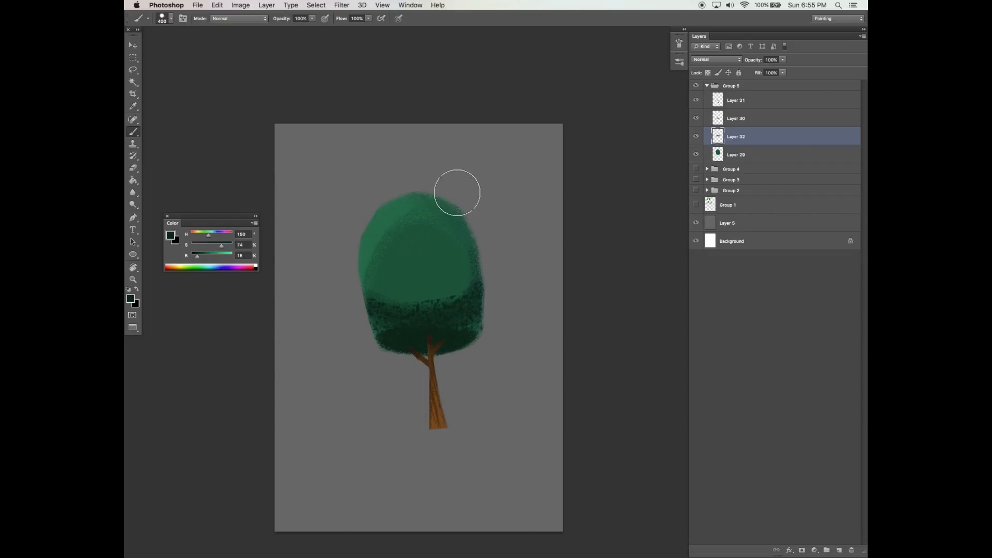
mouse_move(487, 310)
left_mouse_down()
mouse_move(434, 206)
mouse_move(361, 250)
mouse_move(442, 193)
left_mouse_up()
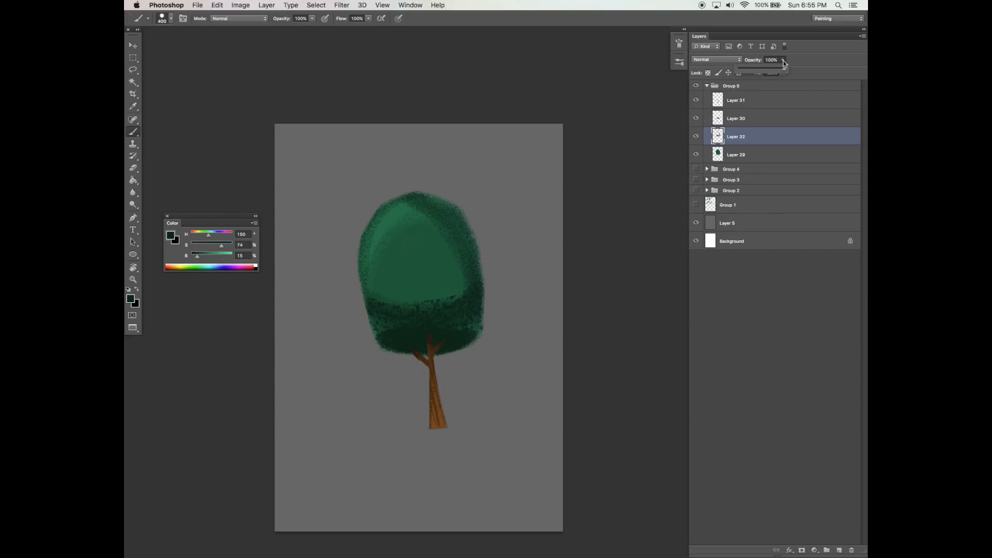
left_click_drag(784, 60, 765, 74)
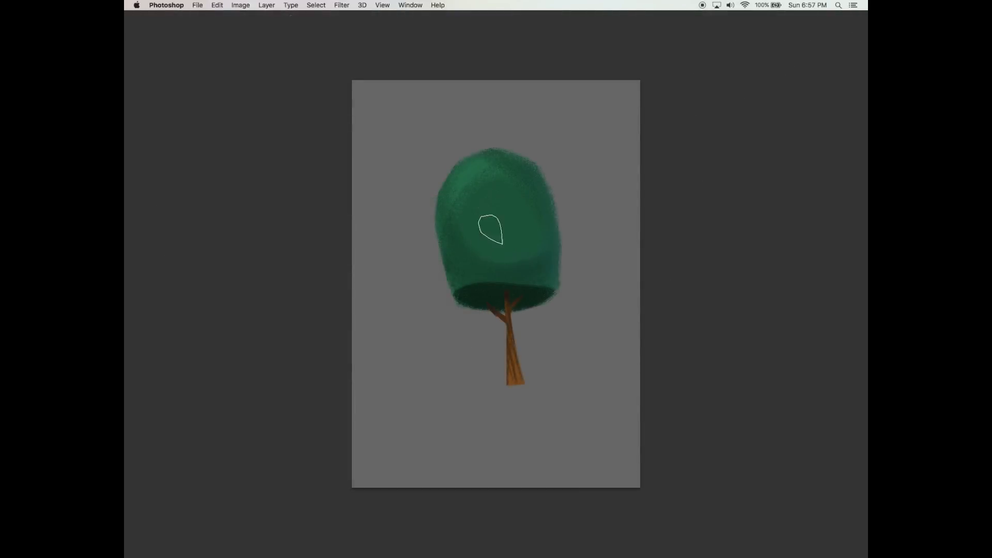
Step: Stamp dark green leaves along the canopy's lower rim and out over both bottom corners with the leaf brush
left_click(465, 273)
left_click(457, 291)
left_click_drag(486, 279, 540, 280)
left_click(548, 265)
left_click(556, 264)
left_click(558, 280)
left_click(556, 281)
left_click(546, 289)
left_click(450, 284)
left_click(449, 299)
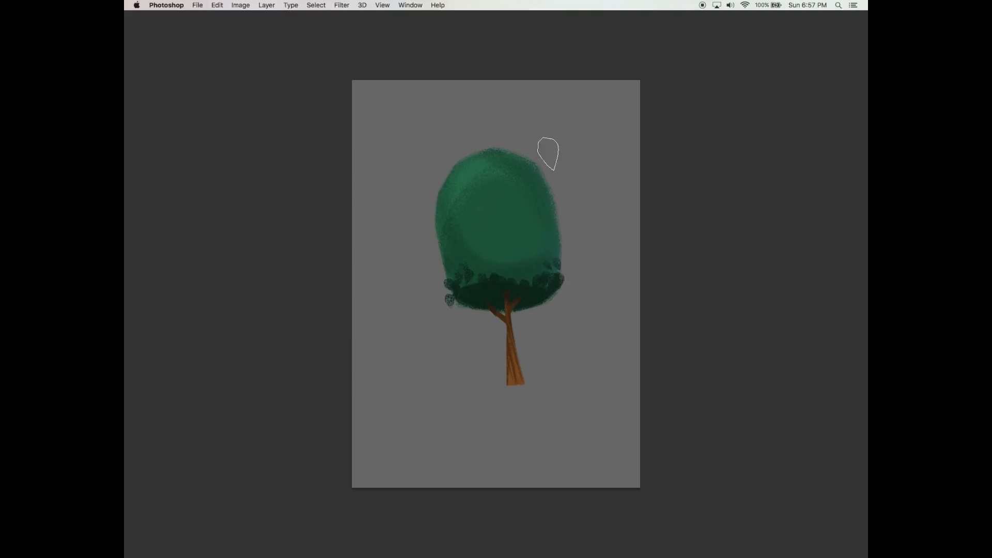
Step: Stamp a row of dark green leaves across the middle of the canopy, reaching both edges
left_click_drag(488, 251, 508, 252)
left_click(531, 243)
mouse_move(552, 222)
left_mouse_down()
mouse_move(516, 241)
mouse_move(531, 245)
mouse_move(557, 240)
left_mouse_up()
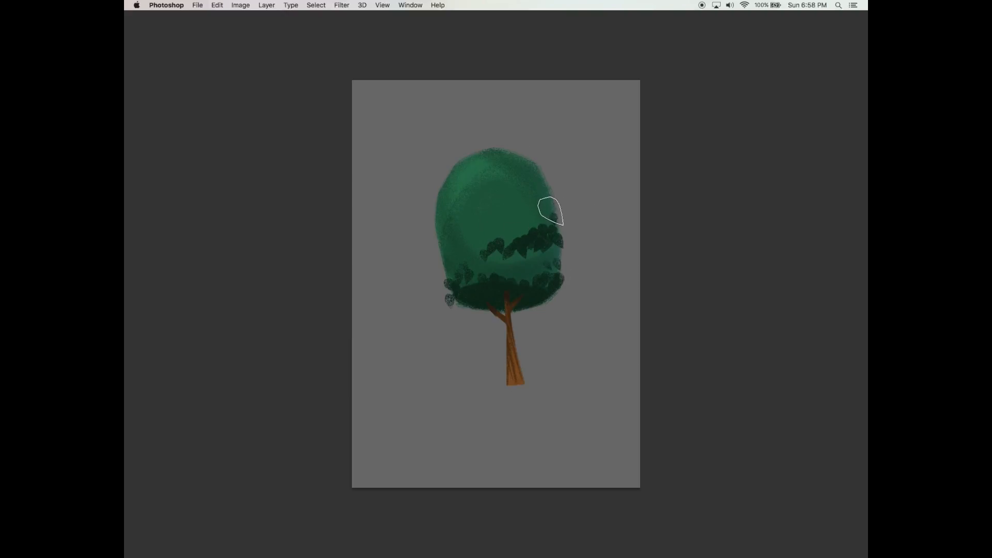
mouse_move(466, 247)
left_mouse_down()
mouse_move(483, 248)
mouse_move(467, 237)
mouse_move(448, 273)
mouse_move(445, 249)
mouse_move(457, 261)
left_mouse_up()
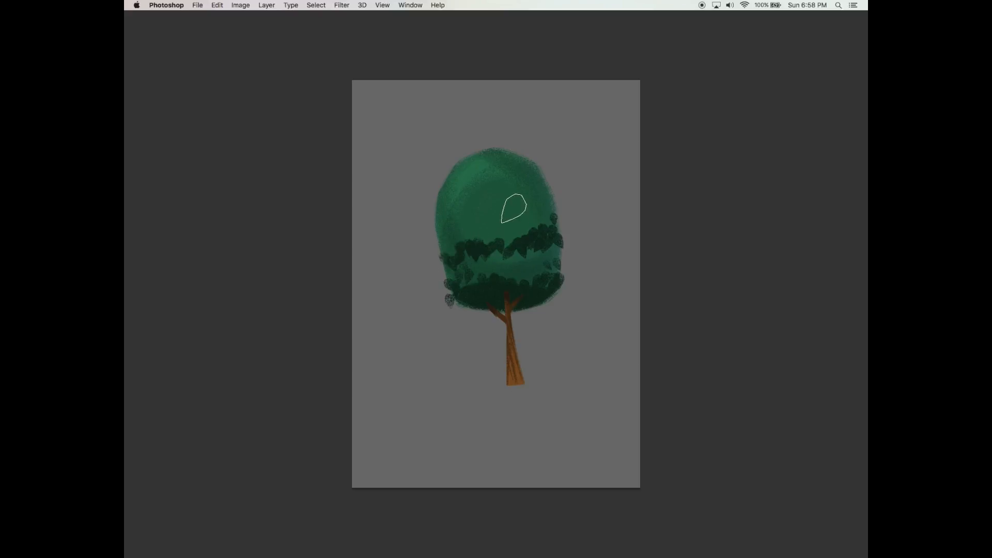
Step: Stamp dark green leaves across the canopy's upper right and fill its right side down to the lower rim
mouse_move(501, 200)
left_mouse_down()
mouse_move(531, 172)
mouse_move(514, 201)
mouse_move(481, 198)
mouse_move(506, 174)
mouse_move(487, 203)
mouse_move(537, 189)
mouse_move(520, 202)
mouse_move(545, 187)
mouse_move(548, 206)
mouse_move(535, 203)
mouse_move(552, 219)
mouse_move(538, 185)
mouse_move(560, 222)
left_mouse_up()
mouse_move(543, 184)
left_mouse_down()
mouse_move(553, 261)
mouse_move(562, 245)
mouse_move(548, 208)
left_mouse_up()
key("super+z")
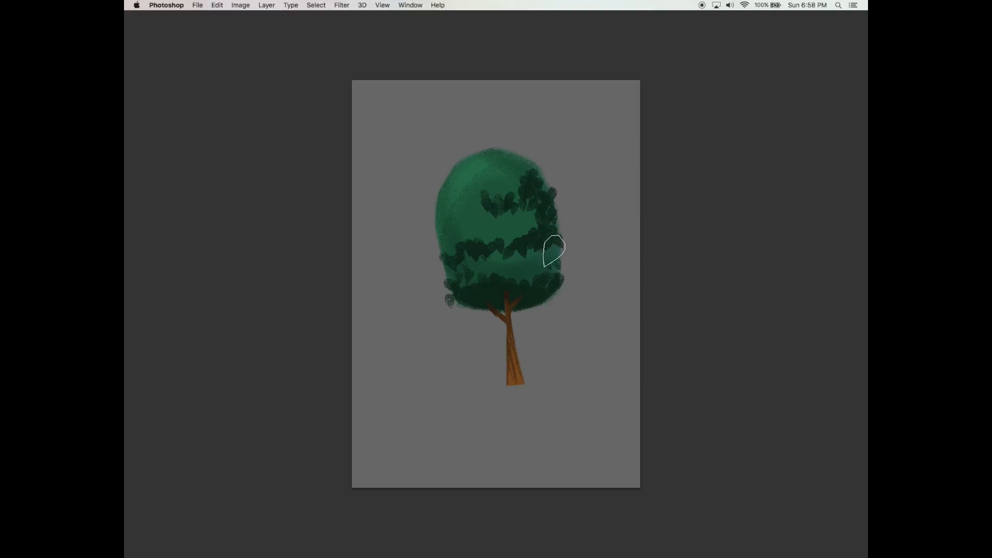
left_click_drag(563, 322, 560, 322)
left_click_drag(512, 280, 544, 250)
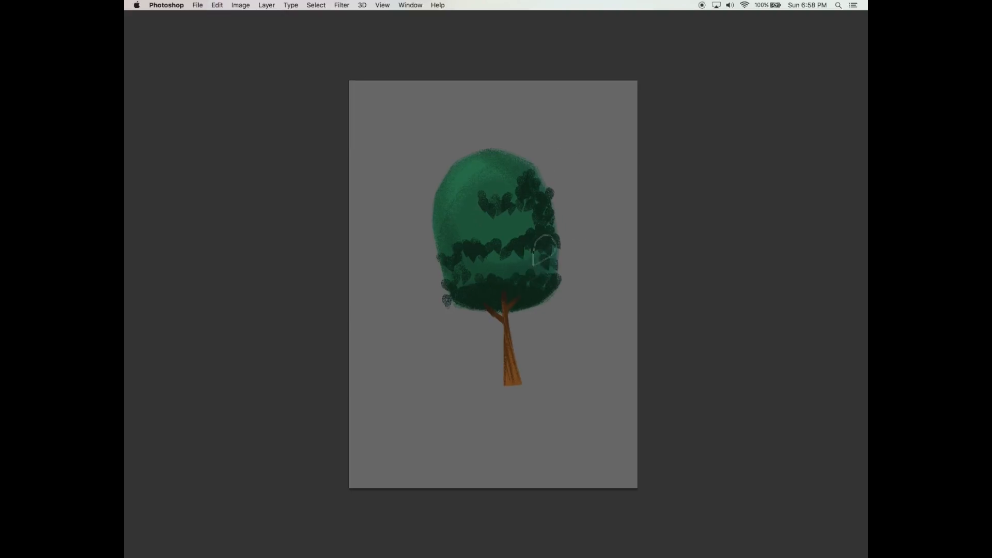
mouse_move(522, 285)
left_mouse_down()
mouse_move(553, 266)
mouse_move(534, 316)
mouse_move(561, 286)
left_mouse_up()
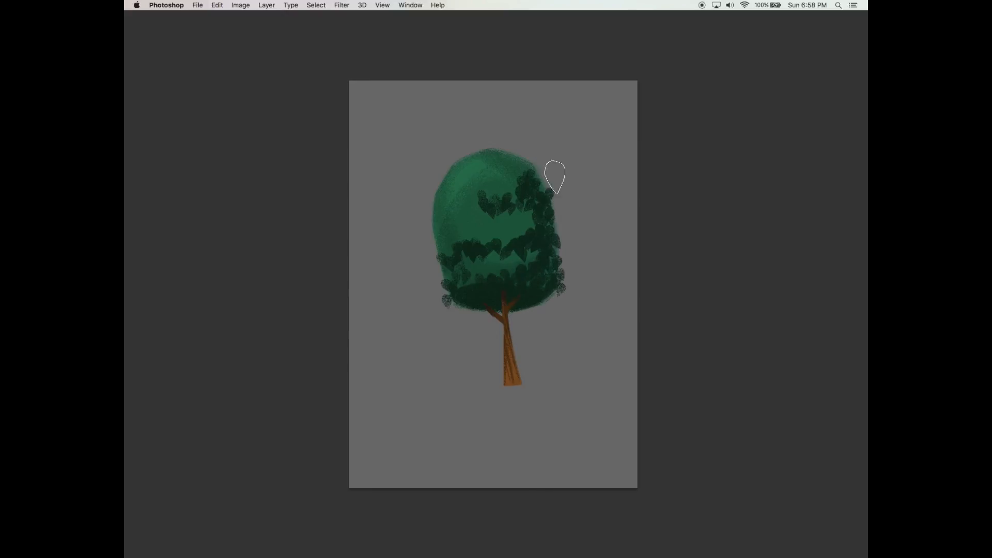
scroll(569, 215, "down", 1)
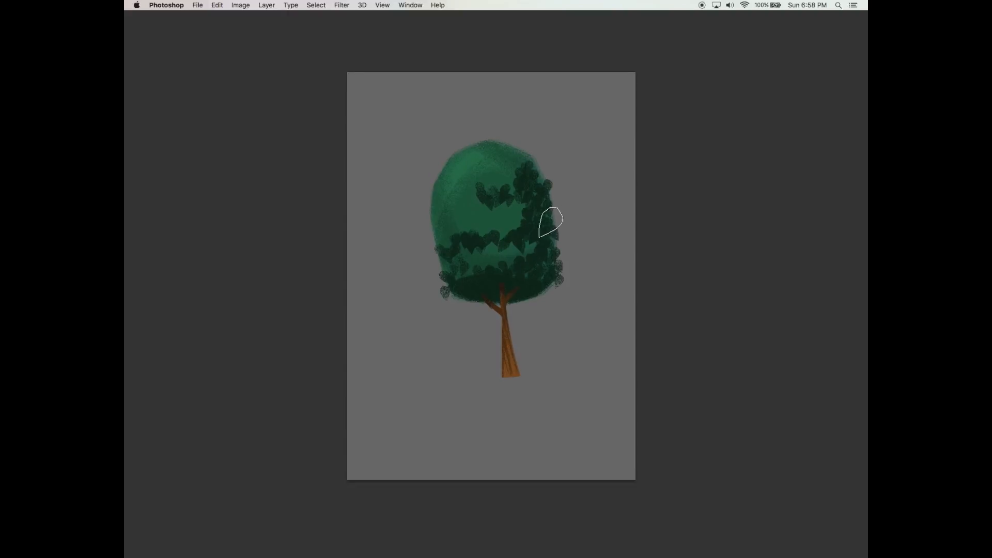
Step: Add a new layer above the dark leaves and set the leaf color to hue 151, saturation 94%, brightness 43%
key("Tab")
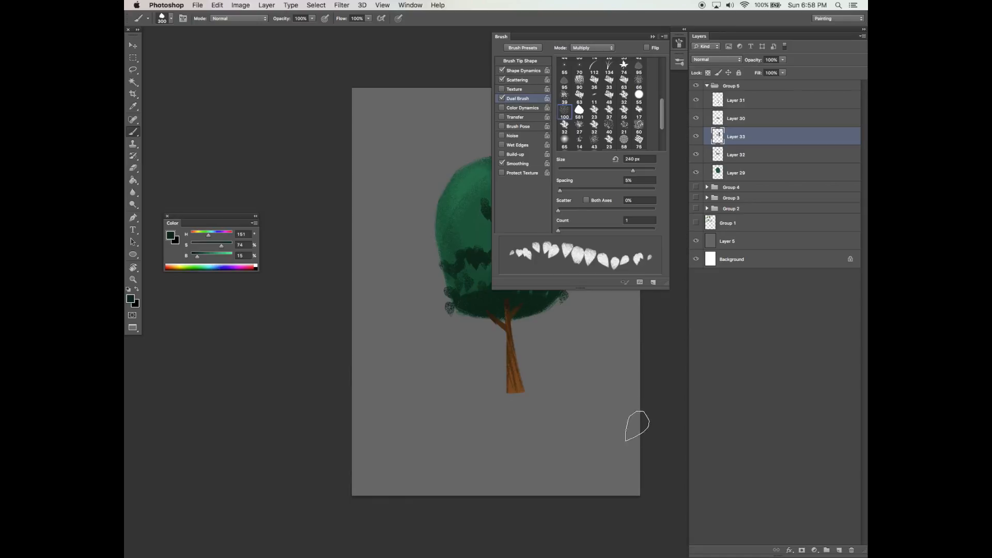
left_click(839, 551)
left_click(476, 224, "alt")
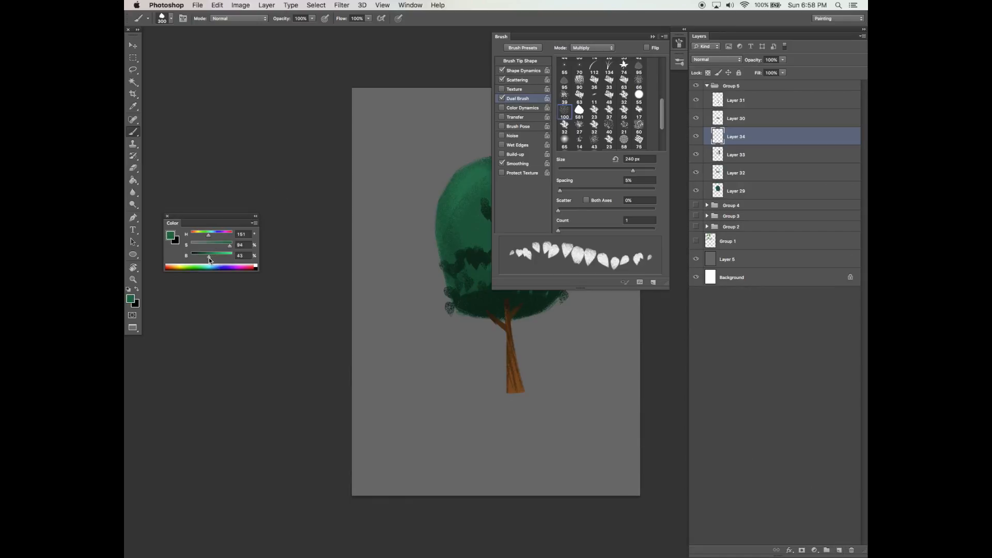
key("Tab")
Step: Stamp mid-green leaves over the canopy's center, left side and top, leaving the right side and lower rim dark
left_click(486, 216)
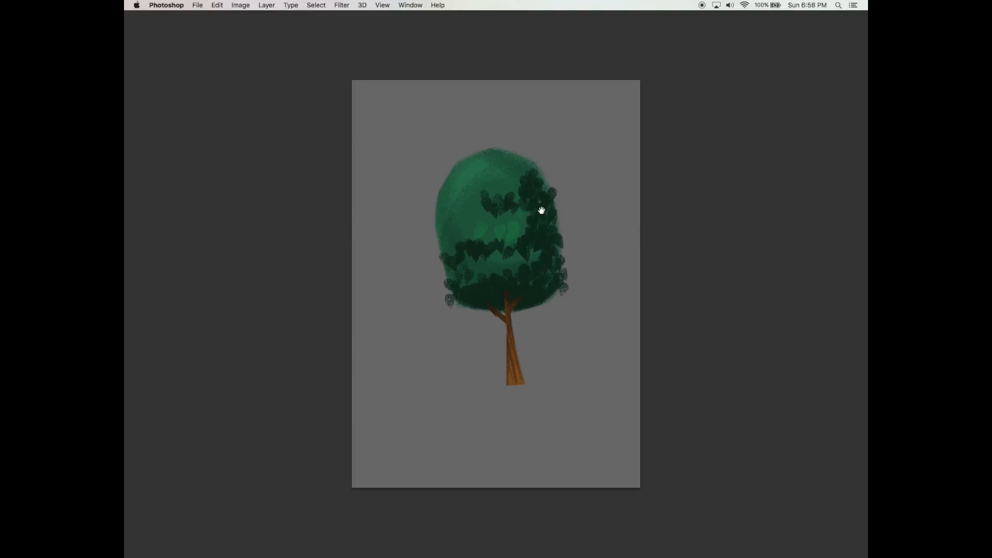
mouse_move(475, 261)
left_mouse_down()
mouse_move(516, 254)
mouse_move(490, 267)
mouse_move(503, 271)
mouse_move(534, 255)
mouse_move(506, 259)
mouse_move(536, 253)
mouse_move(512, 269)
mouse_move(517, 278)
mouse_move(546, 258)
mouse_move(509, 254)
left_mouse_up()
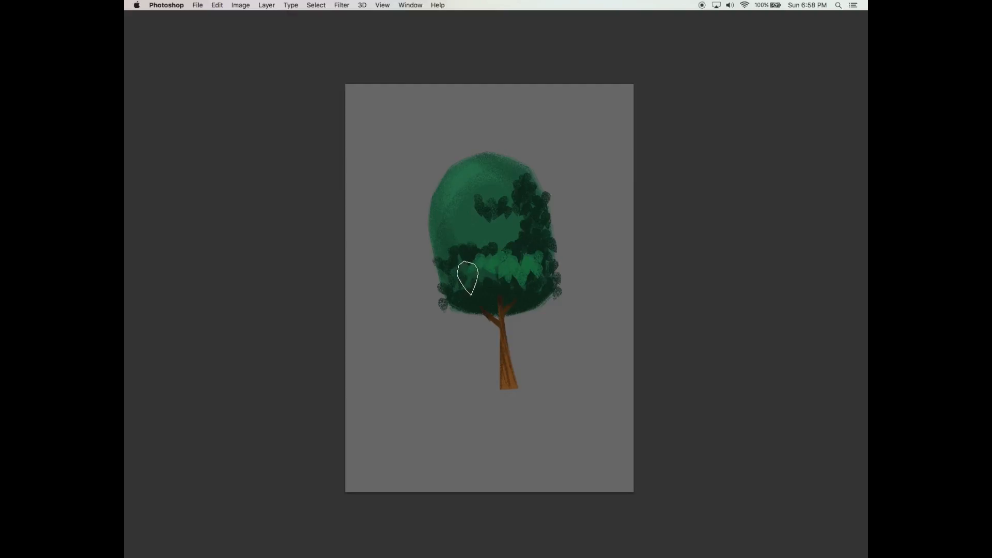
mouse_move(467, 280)
left_mouse_down()
mouse_move(498, 272)
mouse_move(465, 263)
mouse_move(500, 275)
mouse_move(458, 272)
mouse_move(501, 257)
left_mouse_up()
mouse_move(445, 215)
left_mouse_down()
mouse_move(466, 229)
mouse_move(481, 213)
mouse_move(475, 223)
mouse_move(508, 214)
mouse_move(488, 235)
mouse_move(517, 220)
mouse_move(494, 240)
mouse_move(467, 214)
mouse_move(455, 236)
mouse_move(463, 244)
mouse_move(468, 231)
mouse_move(442, 238)
mouse_move(471, 222)
mouse_move(460, 168)
mouse_move(452, 187)
mouse_move(472, 169)
mouse_move(477, 187)
mouse_move(504, 187)
mouse_move(506, 179)
mouse_move(486, 169)
mouse_move(524, 178)
mouse_move(492, 163)
mouse_move(527, 174)
left_mouse_up()
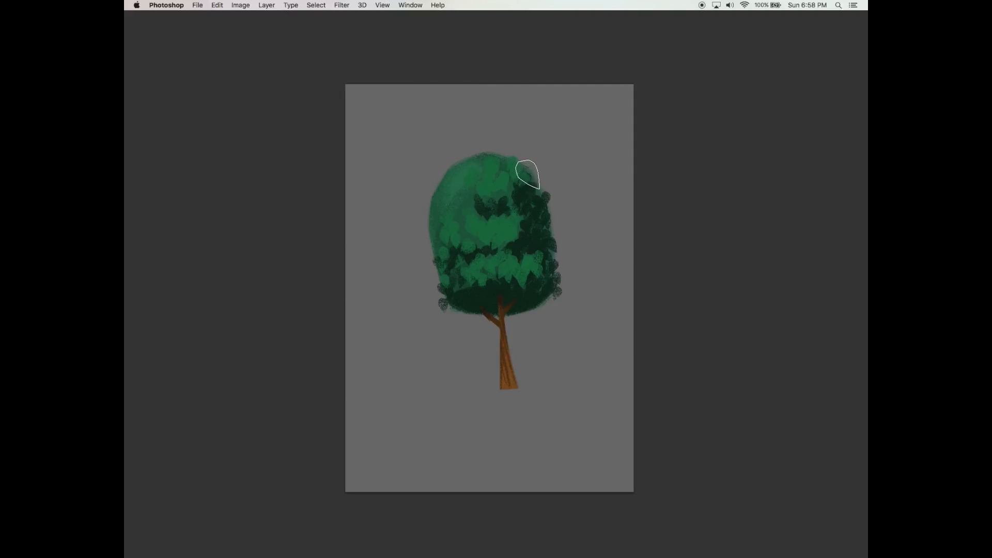
mouse_move(462, 178)
left_mouse_down()
mouse_move(439, 217)
mouse_move(454, 230)
mouse_move(451, 192)
mouse_move(445, 249)
mouse_move(462, 224)
mouse_move(508, 204)
mouse_move(475, 188)
mouse_move(523, 193)
mouse_move(532, 180)
mouse_move(479, 200)
mouse_move(500, 216)
mouse_move(533, 198)
mouse_move(564, 199)
mouse_move(517, 255)
mouse_move(468, 244)
mouse_move(508, 242)
mouse_move(462, 253)
mouse_move(463, 291)
mouse_move(478, 279)
mouse_move(456, 274)
mouse_move(512, 264)
left_mouse_up()
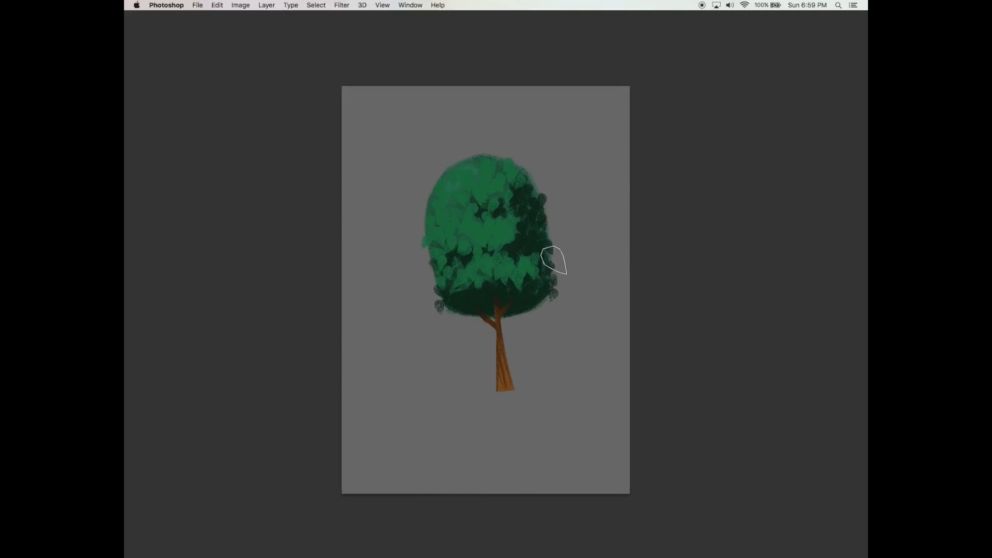
Step: Lower the opacity of the dark leaf layer, Layer 33, to 77%
key("Tab")
left_click(736, 155)
left_click(783, 59)
left_click_drag(784, 70, 774, 71)
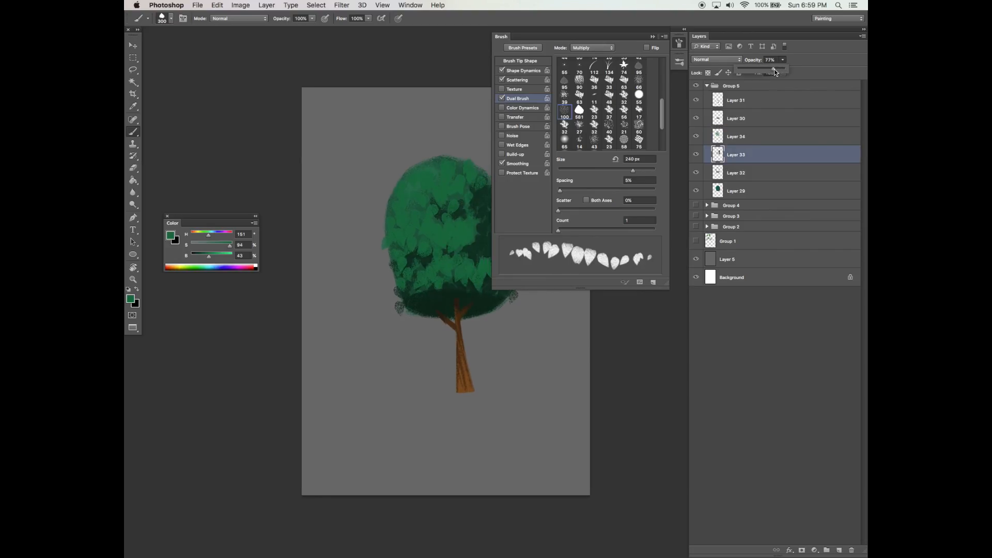
Step: Add a new layer above the mid-green leaves and set the leaf color to a brighter green with 58% brightness
left_click(747, 139)
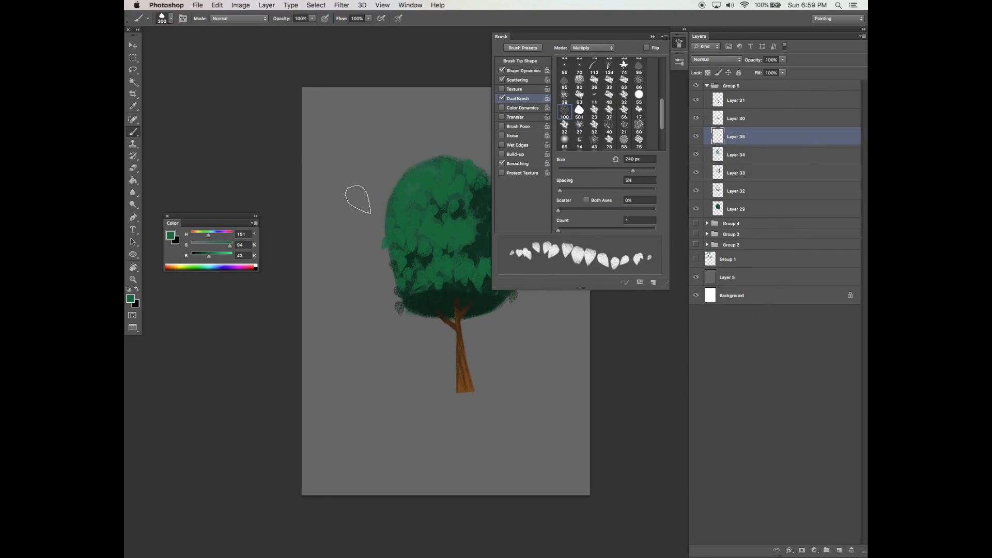
key("Tab")
left_click_drag(462, 172, 508, 168)
key("super+z")
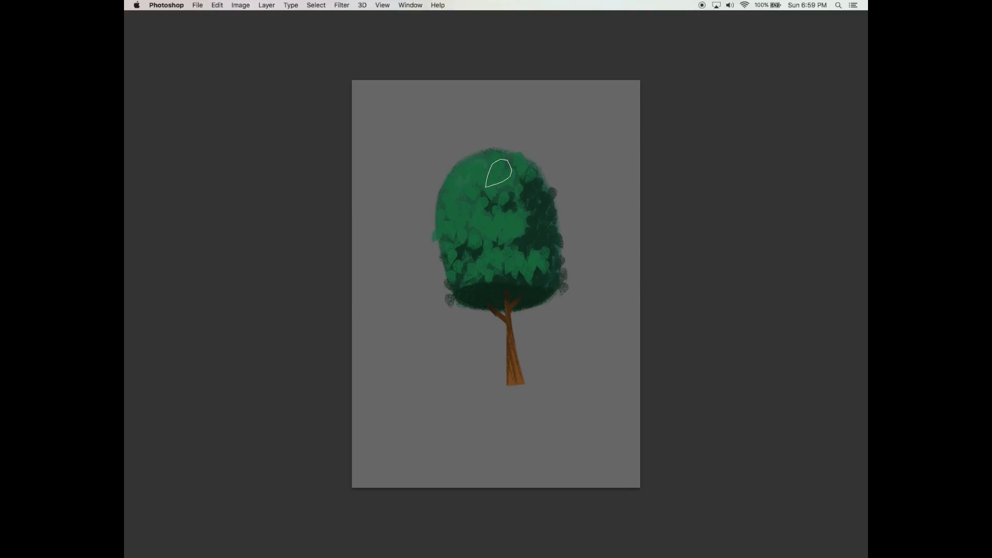
key("Tab")
left_click(478, 181, "alt")
left_click(215, 257)
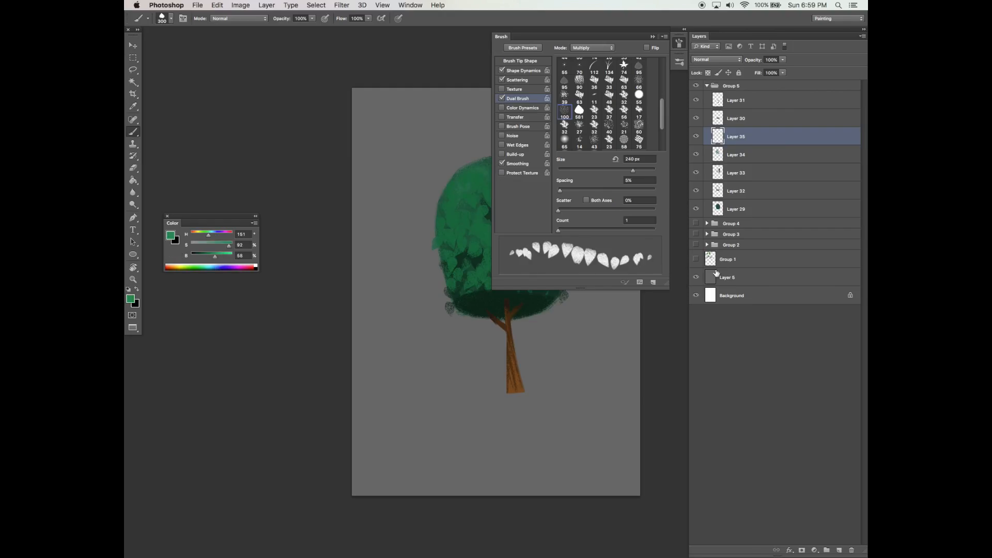
Step: Hide the gray backdrop layer, Layer 5, so the tree sits on the white background
left_click(696, 278)
key("Tab")
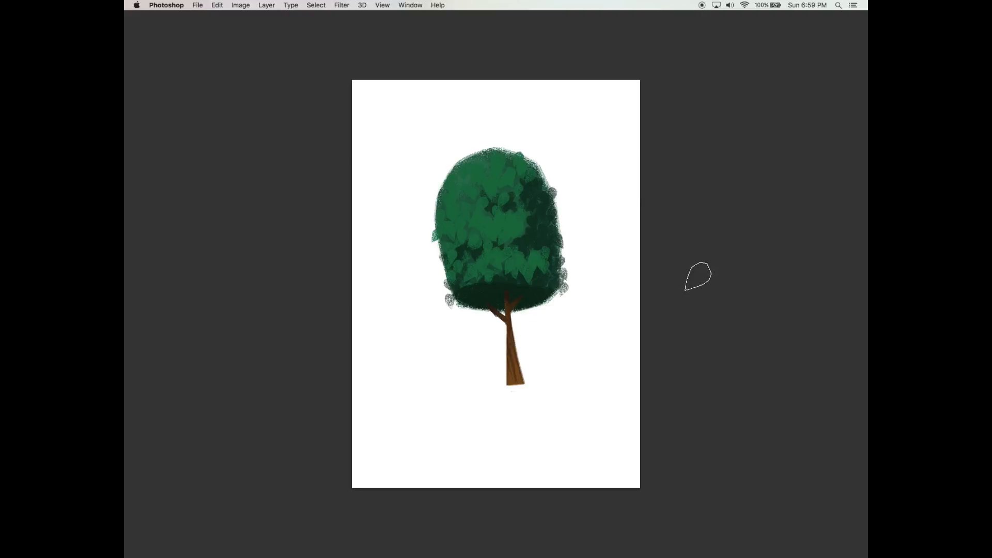
Step: Stamp brighter green leaves down the canopy's left side and across its lower middle
mouse_move(468, 170)
left_mouse_down()
mouse_move(520, 175)
mouse_move(493, 163)
mouse_move(506, 150)
mouse_move(465, 162)
mouse_move(451, 181)
mouse_move(468, 165)
mouse_move(467, 176)
mouse_move(468, 163)
mouse_move(442, 206)
mouse_move(446, 198)
mouse_move(447, 212)
mouse_move(455, 202)
mouse_move(513, 215)
left_mouse_up()
key("super+z")
left_click_drag(454, 221, 437, 226)
mouse_move(504, 230)
left_mouse_down()
mouse_move(495, 230)
mouse_move(518, 239)
mouse_move(497, 287)
mouse_move(495, 220)
mouse_move(474, 200)
mouse_move(462, 250)
mouse_move(483, 249)
mouse_move(460, 250)
mouse_move(482, 241)
mouse_move(467, 232)
mouse_move(451, 246)
mouse_move(467, 260)
mouse_move(446, 245)
mouse_move(460, 267)
mouse_move(445, 258)
mouse_move(454, 282)
mouse_move(477, 278)
mouse_move(461, 268)
mouse_move(520, 262)
left_mouse_up()
left_click_drag(464, 280, 484, 274)
Step: Move the dark underside layer, Layer 30, directly beneath Layer 33 in the layer stack
key("Tab")
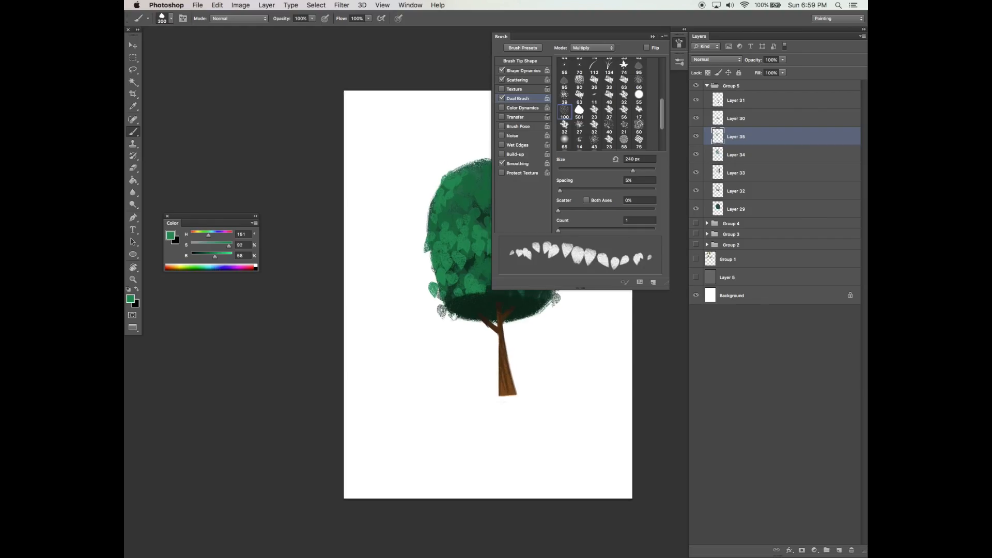
key("v")
left_click(755, 120)
left_click_drag(755, 123, 740, 175)
key("Tab")
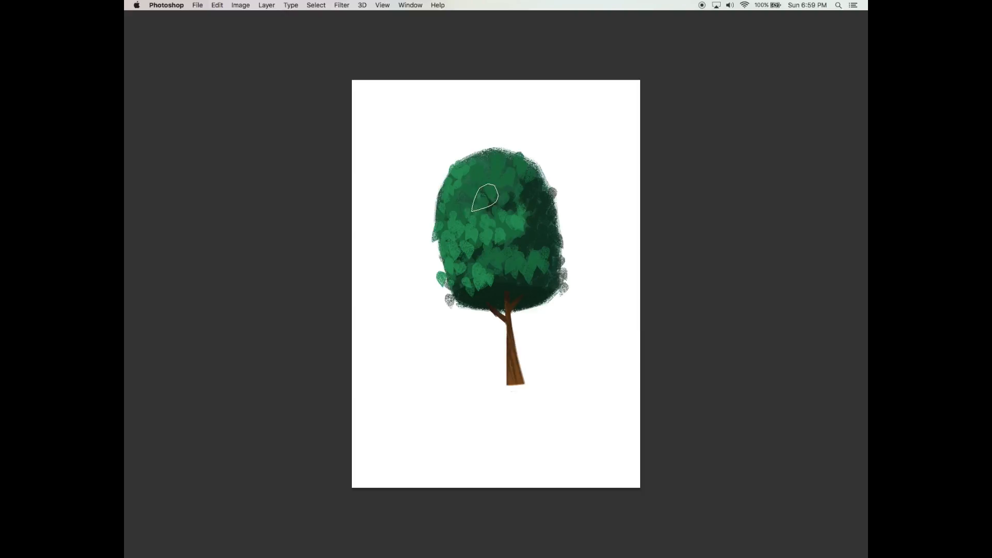
Step: On Layer 35, stamp more bright green leaves over the canopy's upper part and beyond its left, top and lower-left edges
key("Tab")
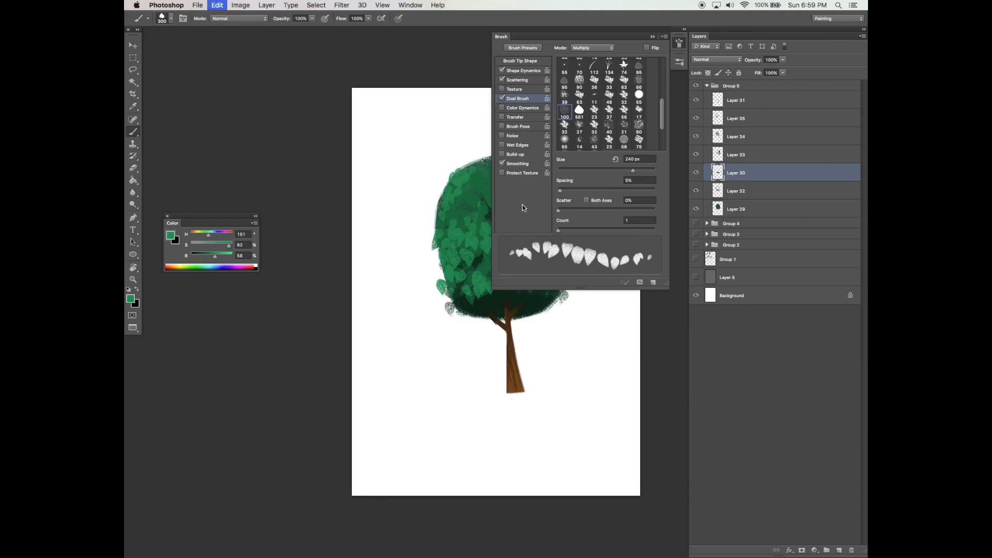
left_click(735, 120)
key("Tab")
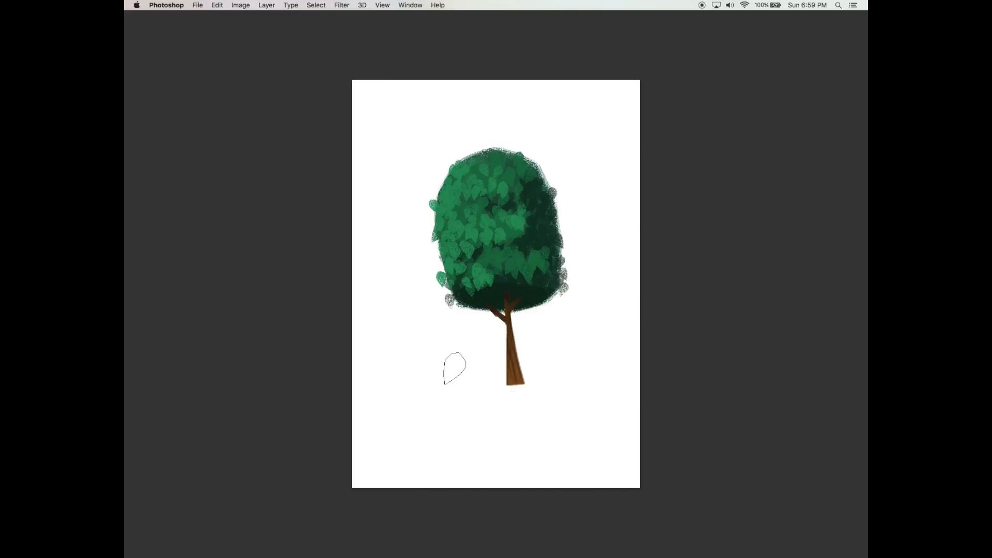
left_click(430, 215)
left_click_drag(470, 155, 496, 154)
left_click(434, 255)
left_click_drag(460, 288, 460, 300)
left_click(449, 309)
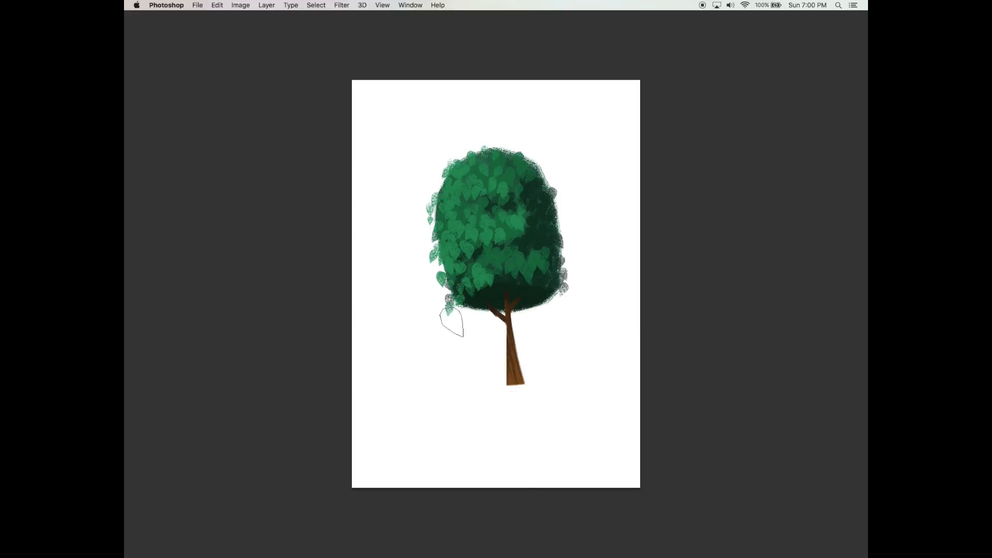
Step: Check Layer 33 by toggling its visibility and add a new layer above Layer 35
key("Tab")
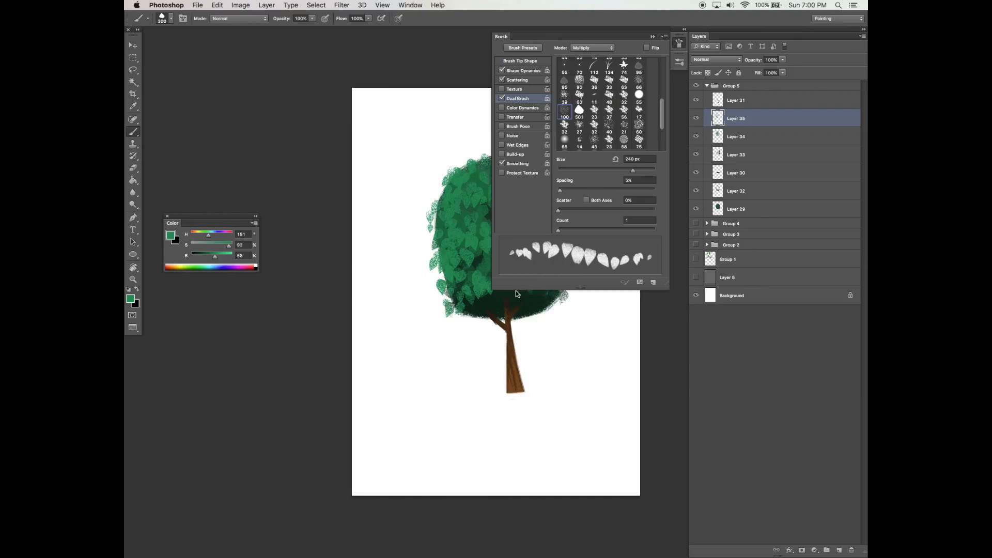
left_click_drag(525, 321, 498, 312)
left_click(739, 174)
left_click(696, 155)
left_click(696, 155)
left_click(740, 156)
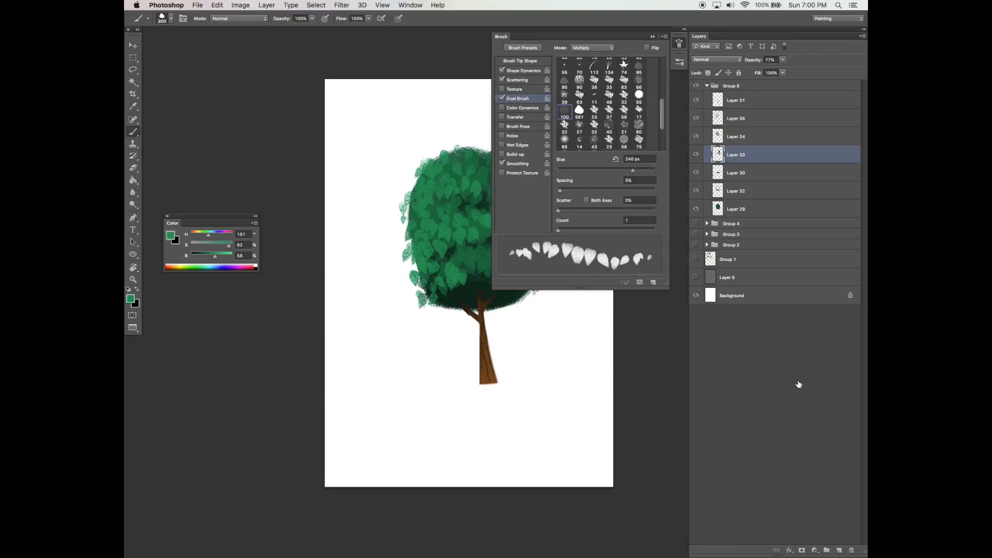
left_click(743, 116)
left_click(840, 549)
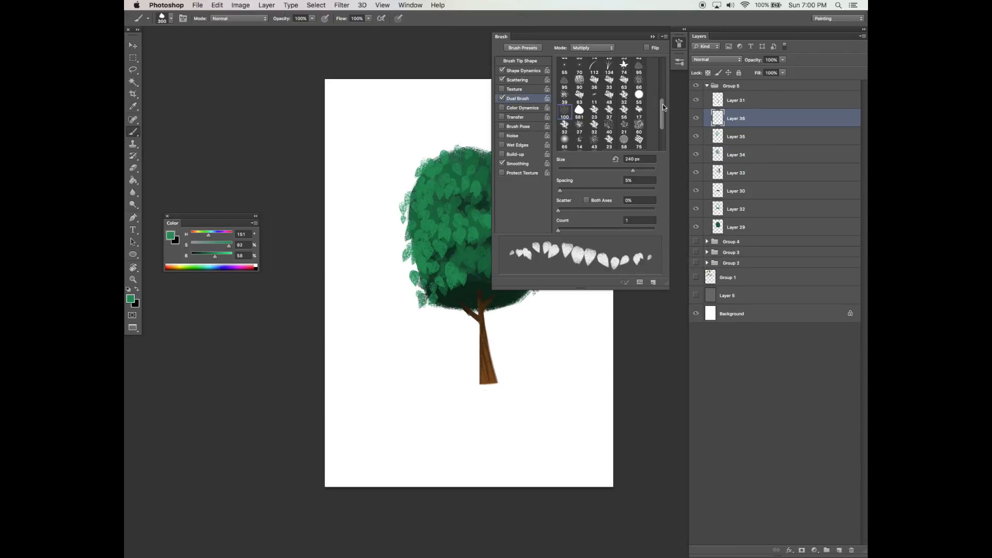
Step: Set the brush to a hard round tip with a Dual Brush texture and without Shape Dynamics or Scattering
left_click(595, 64)
left_click_drag(662, 105, 654, 61)
left_click(501, 99)
left_click(501, 80)
left_click(502, 70)
left_click(609, 48)
left_click(609, 48)
left_click(565, 141)
left_click(566, 189)
left_click(521, 61)
left_click(595, 51)
left_click(600, 132)
left_click(652, 37)
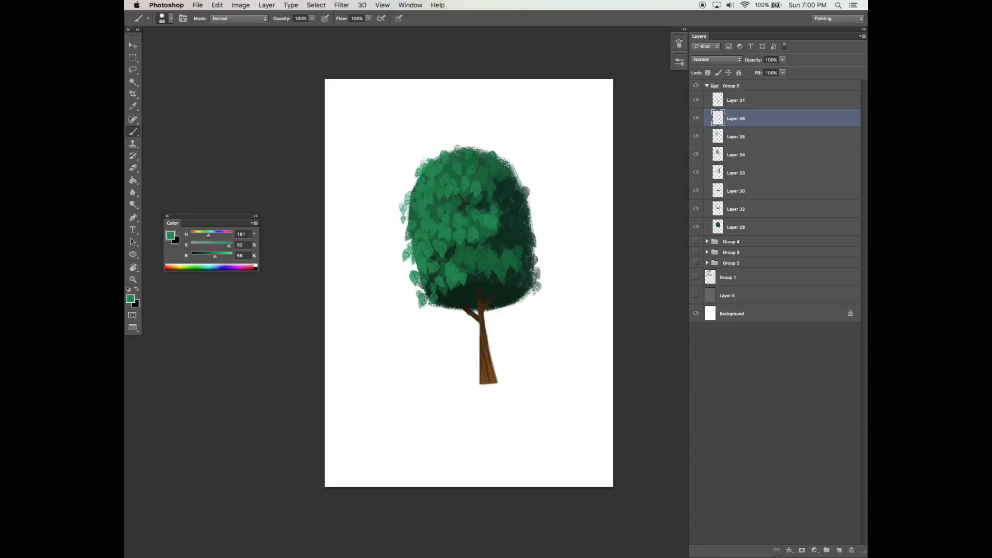
Step: Sample dark green from the canopy's lower area and set Layer 36 to Multiply at 86% opacity
key("Tab")
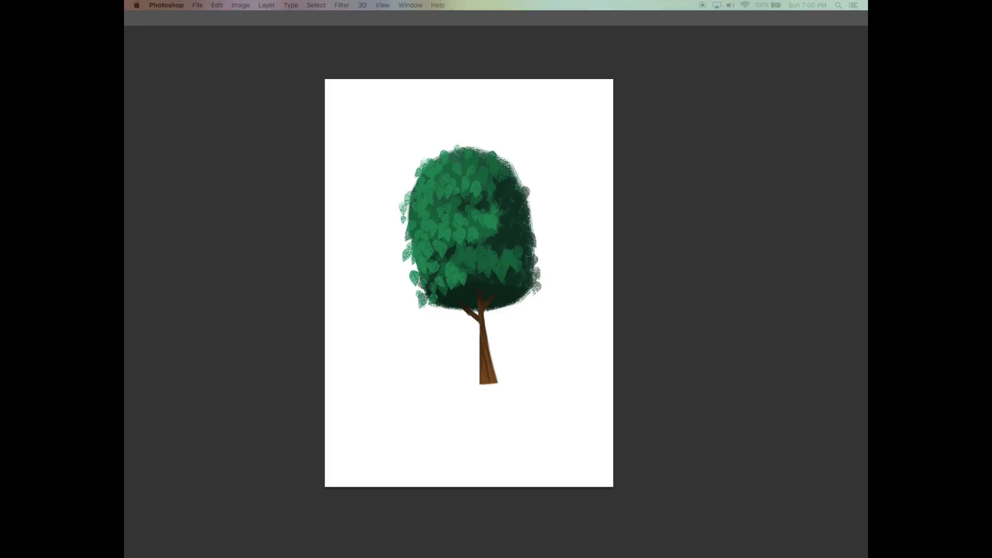
key("XF86AudioRaiseVolume")
key("Tab")
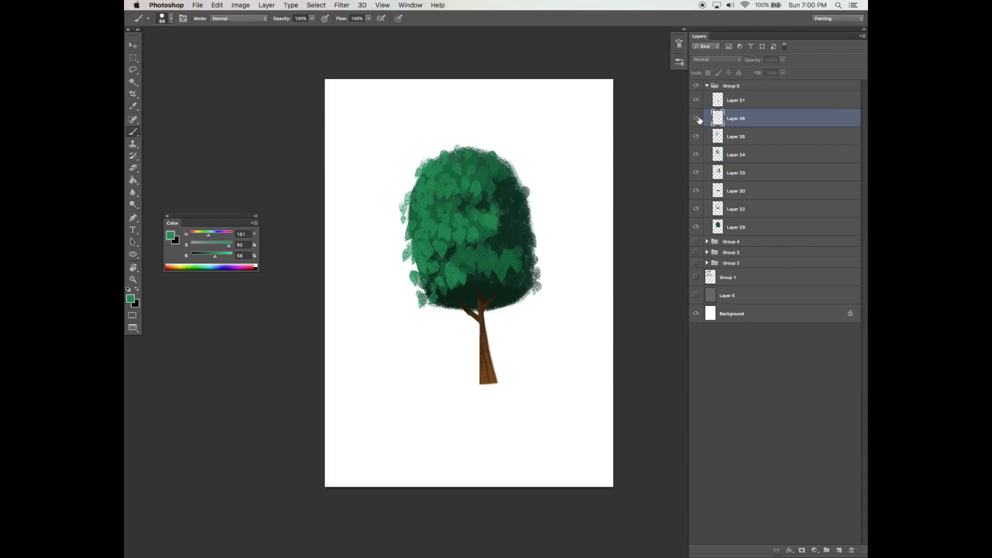
left_click(495, 284, "alt")
left_click(711, 60)
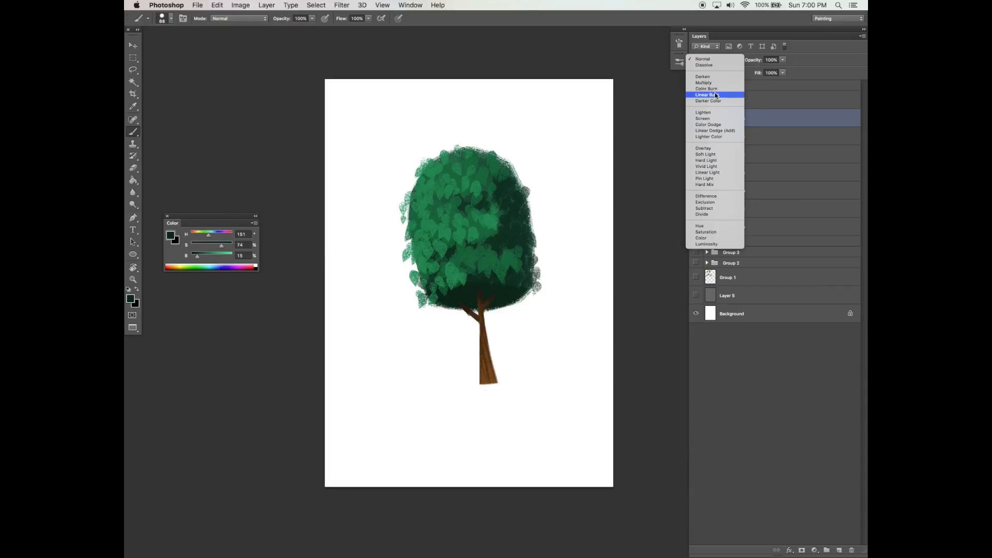
left_click(710, 87)
left_click(783, 60)
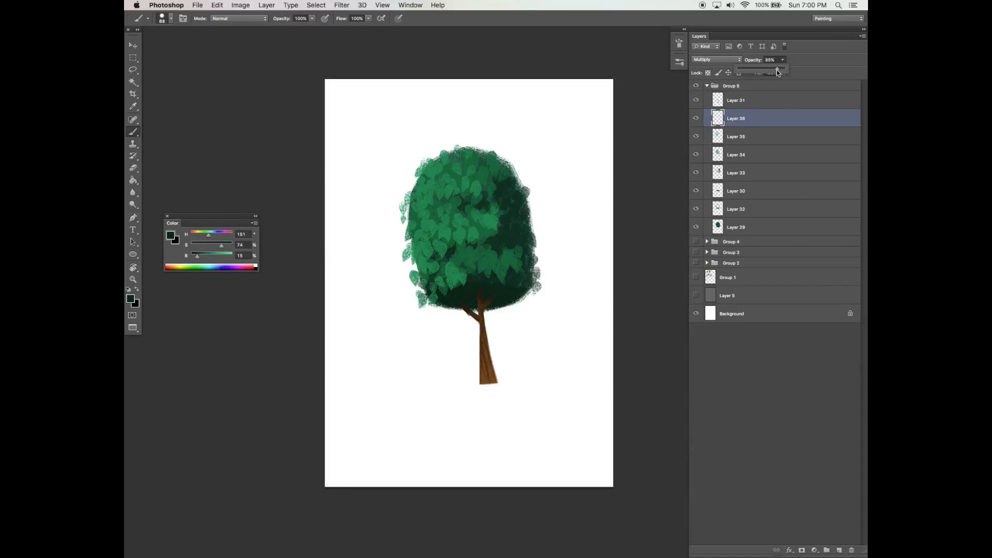
left_click(486, 225)
Step: Paint textured dark green shading across the canopy's upper middle with a larger brush and lower Layer 36's opacity to 51%
key("bracketright")
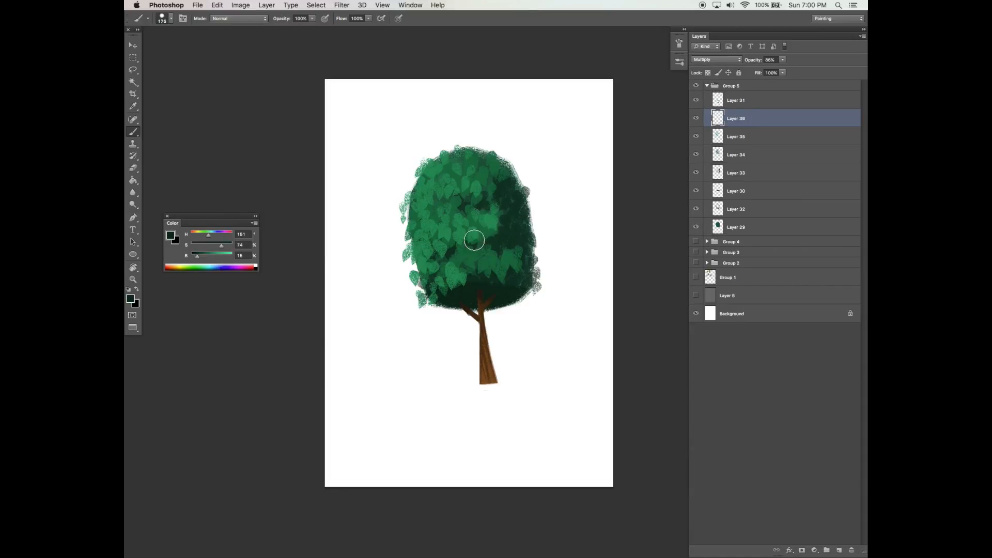
key("bracketleft")
mouse_move(457, 214)
left_mouse_down()
mouse_move(435, 227)
mouse_move(425, 221)
mouse_move(472, 215)
left_mouse_up()
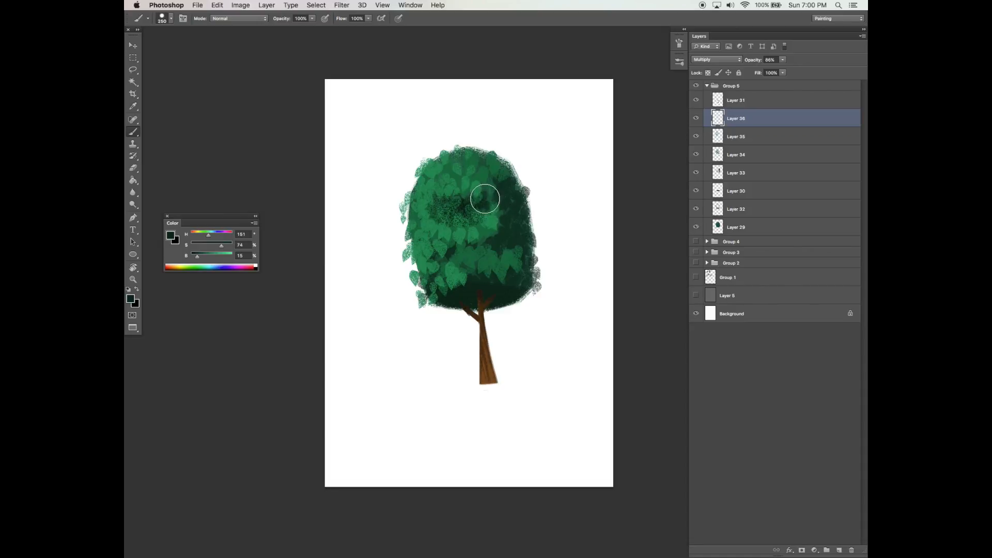
key("super+z")
left_click(510, 222, "alt")
left_click_drag(451, 203, 465, 207)
left_click(782, 60)
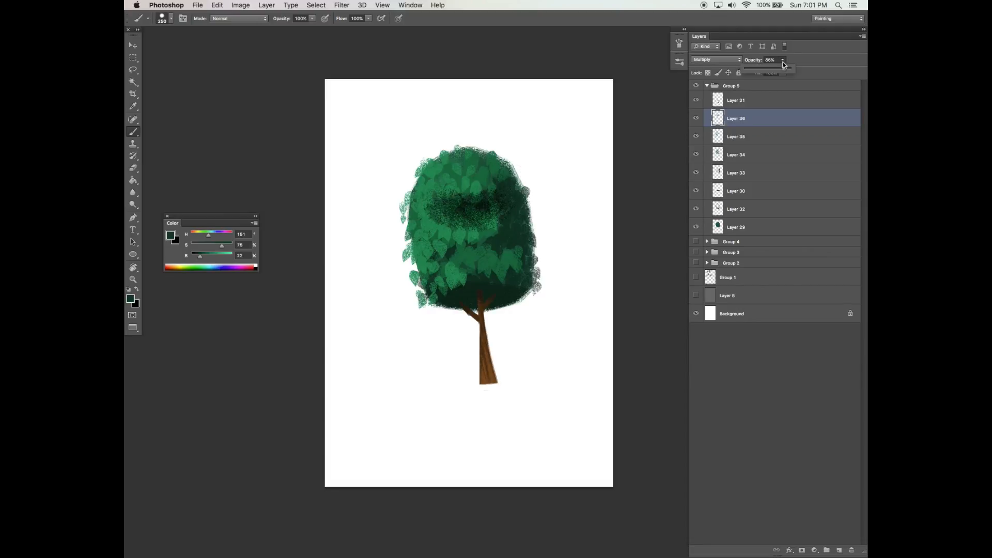
left_click_drag(785, 69, 765, 73)
Step: Extend the textured dark green shading over the canopy's right side and center
key("e")
key("b")
key("e")
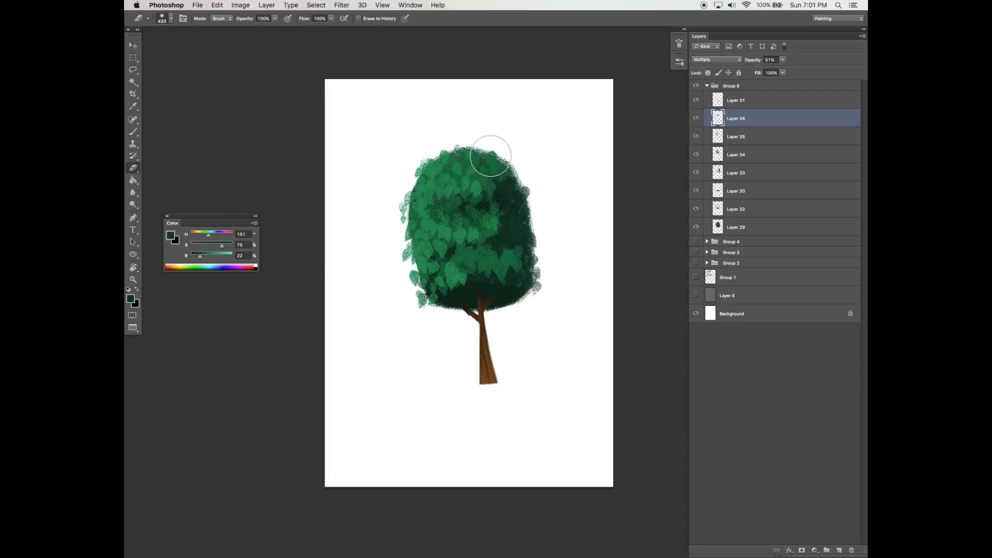
key("b")
mouse_move(515, 224)
left_mouse_down()
mouse_move(508, 270)
mouse_move(485, 280)
mouse_move(513, 230)
mouse_move(509, 282)
mouse_move(513, 222)
mouse_move(511, 273)
mouse_move(507, 242)
mouse_move(457, 295)
mouse_move(505, 263)
mouse_move(508, 237)
mouse_move(467, 244)
mouse_move(445, 219)
mouse_move(501, 208)
mouse_move(482, 148)
mouse_move(504, 202)
mouse_move(493, 169)
mouse_move(466, 240)
left_mouse_up()
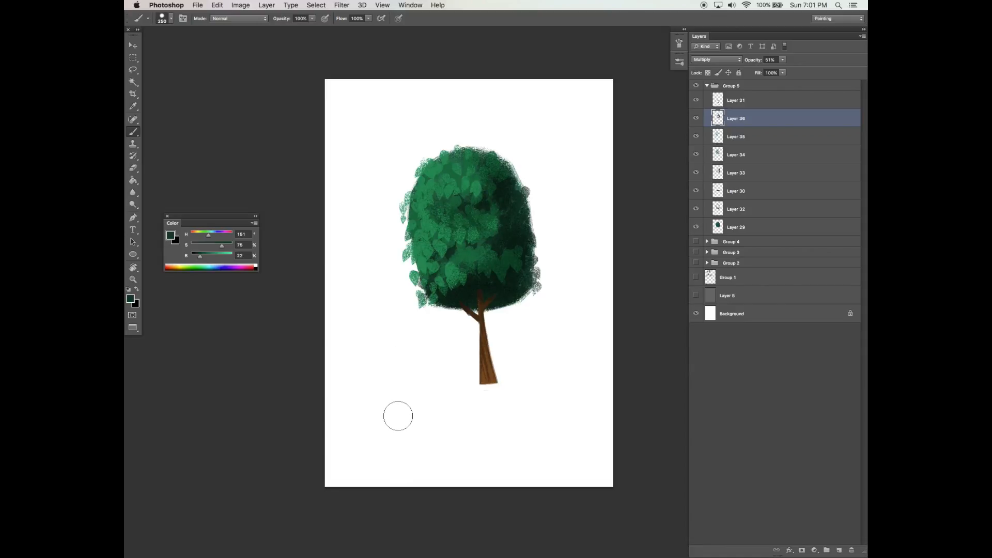
mouse_move(480, 215)
left_mouse_down()
mouse_move(518, 187)
mouse_move(529, 212)
left_mouse_up()
Step: Add an Overlay layer at 52% opacity above the shading and sample white for a first highlight on the canopy's upper left
left_click(840, 550)
left_click(716, 59)
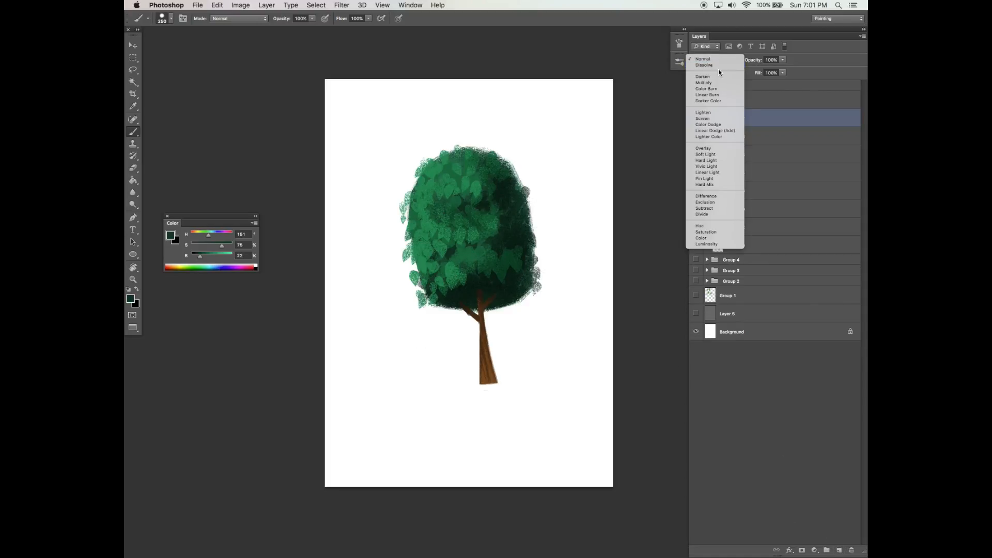
left_click(715, 147)
left_click(394, 273, "alt")
mouse_move(441, 169)
left_mouse_down()
mouse_move(430, 199)
mouse_move(426, 187)
mouse_move(437, 172)
mouse_move(429, 218)
mouse_move(441, 172)
mouse_move(430, 228)
mouse_move(444, 171)
left_mouse_up()
left_click_drag(765, 71, 764, 70)
Step: Erase the trial highlight and repaint textured white highlights over the leaves on the canopy's left side
key("e")
left_click_drag(434, 178, 438, 223)
key("b")
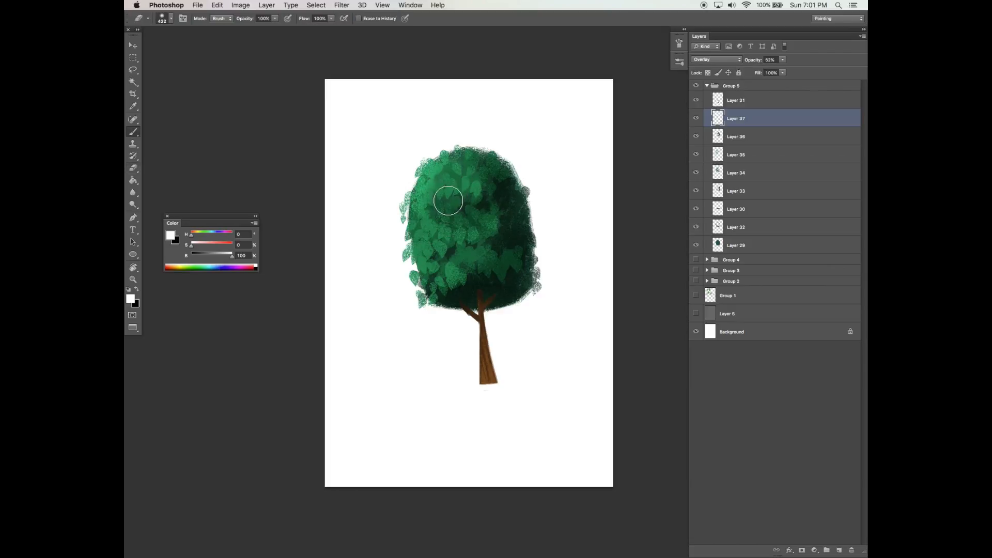
mouse_move(446, 165)
left_mouse_down()
mouse_move(428, 227)
mouse_move(482, 161)
mouse_move(442, 174)
mouse_move(434, 260)
mouse_move(445, 307)
mouse_move(465, 200)
mouse_move(460, 235)
mouse_move(434, 260)
mouse_move(436, 248)
mouse_move(427, 251)
mouse_move(458, 264)
left_mouse_up()
left_click_drag(441, 208, 467, 183)
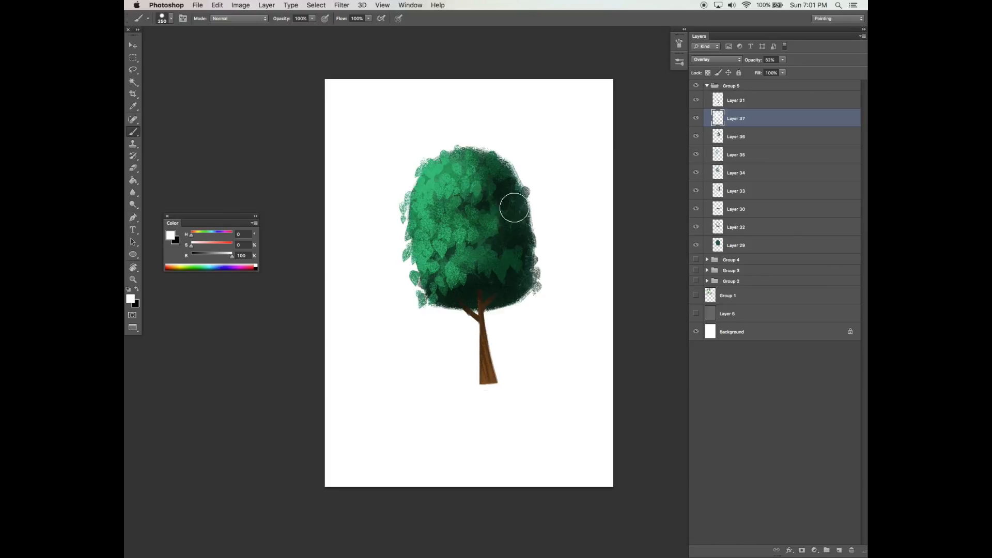
Step: Save the document
left_click_drag(532, 339, 519, 323)
key("v")
key("super+s")
key("b")
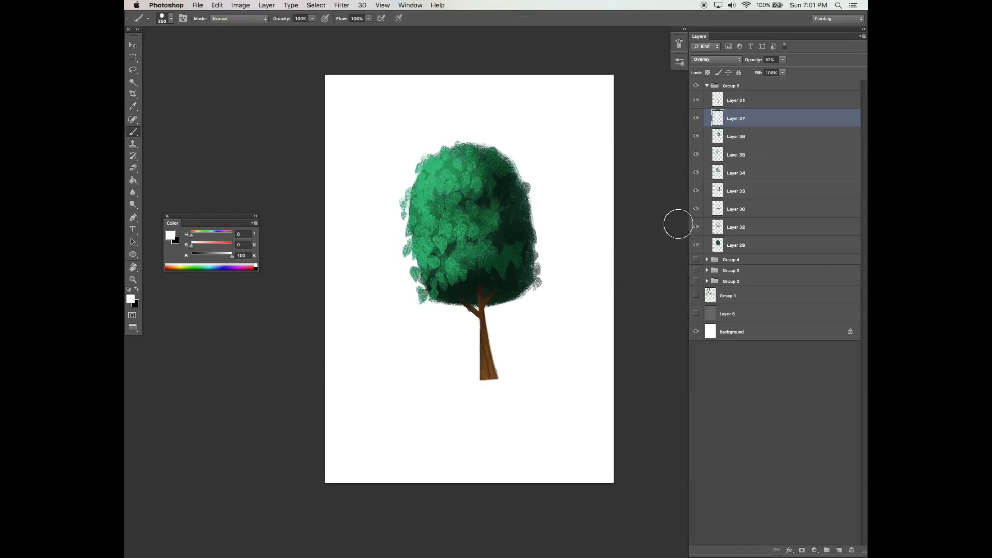
Step: Add a layer above Layer 30 and paint textured teal, hue 184° and saturation 94%, across the canopy's underside
left_click(731, 215)
left_click(838, 551)
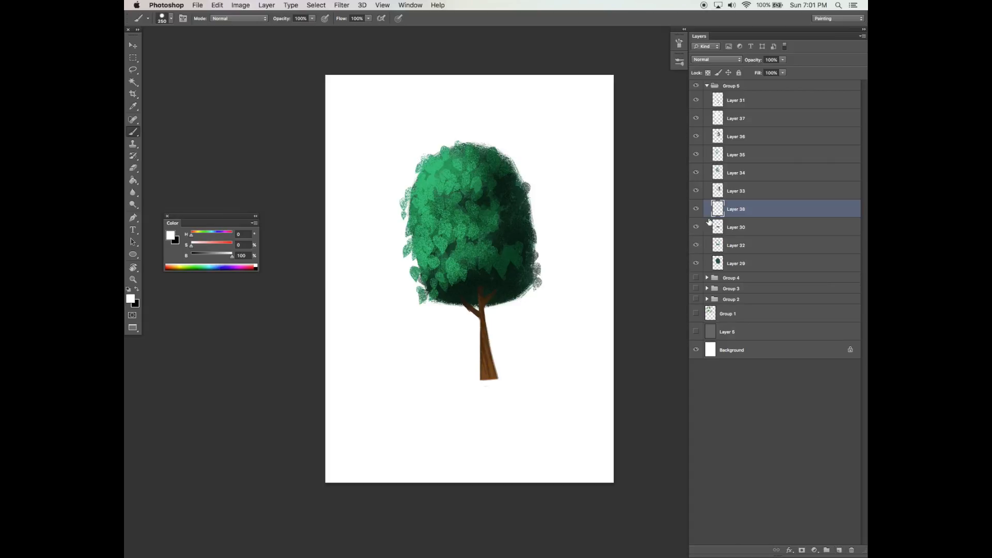
left_click(451, 167, "alt")
left_click_drag(513, 305, 502, 307)
key("super+z")
left_click(503, 262, "alt")
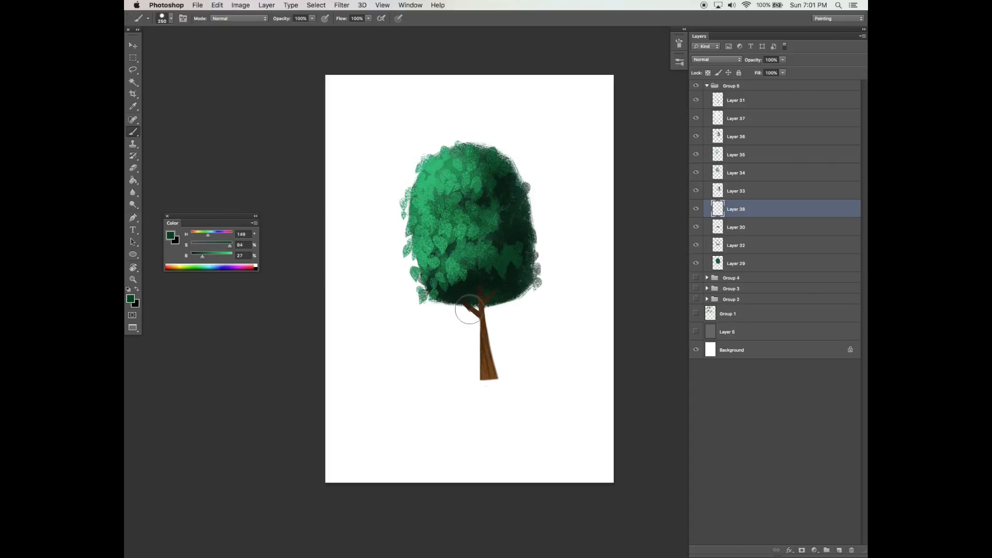
left_click(207, 255)
mouse_move(476, 308)
left_mouse_down()
mouse_move(459, 310)
mouse_move(495, 292)
mouse_move(531, 293)
left_mouse_up()
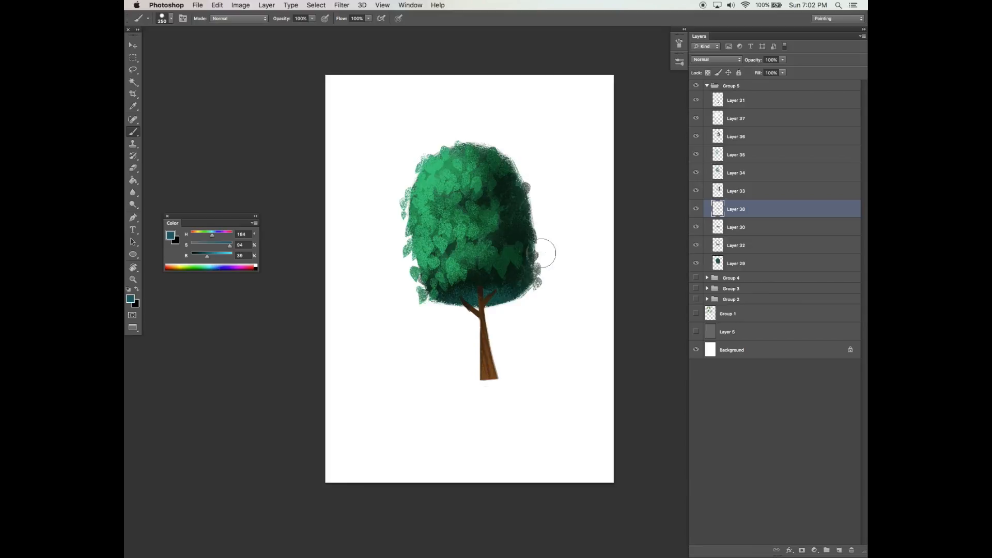
Step: Add a layer above Layer 37 and paint a teal rim along the canopy's right edge inside a selection loaded from Layer 29
left_click(735, 119)
left_click(839, 550)
mouse_move(507, 169)
left_mouse_down()
mouse_move(532, 207)
mouse_move(534, 262)
mouse_move(504, 209)
left_mouse_up()
key("super+z")
left_click(717, 281, "super")
key("super+h")
key("e")
scroll(546, 246, "down", 1)
scroll(486, 164, "down", 1)
key("b")
left_click_drag(565, 280, 567, 294)
key("v")
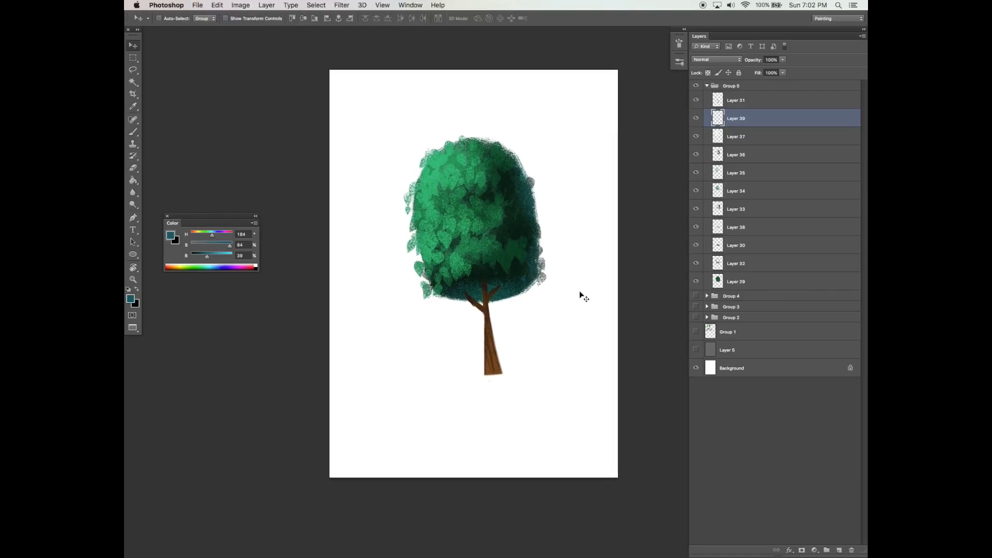
Step: Show the gray backdrop, Layer 5, and compare the tree with Layers 39 and 37 toggled off and on
left_click(696, 350)
left_click_drag(567, 376, 566, 377)
left_click(696, 118)
left_click(696, 119)
left_click(696, 136)
left_click(696, 136)
Step: Delete Layer 37's highlights outside the bright leaves, using the inverted selection of Layer 35, and clear the selection
key("e")
left_click(719, 176, "super")
key("v")
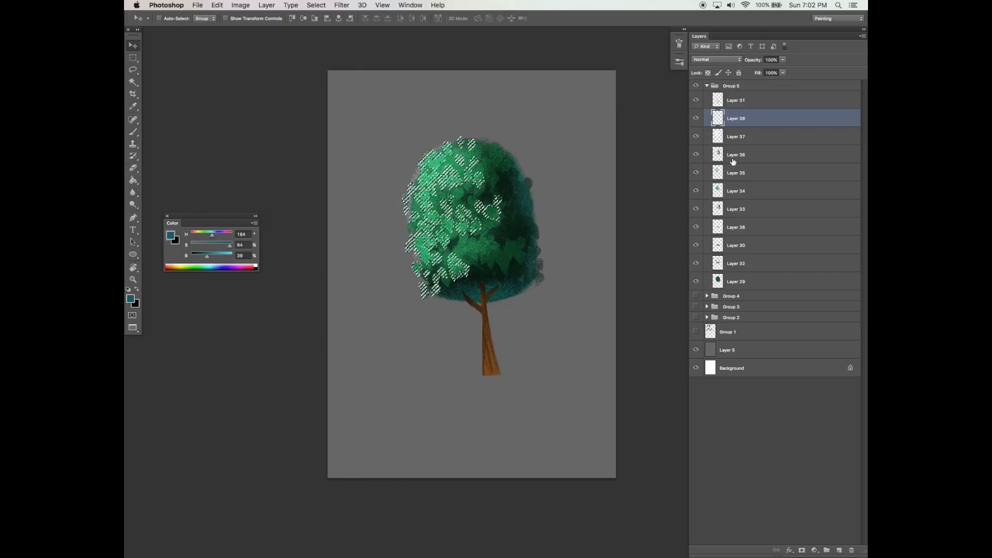
key("alt+super+z")
key("alt+super+z")
key("alt+super+z")
key("alt+super+z")
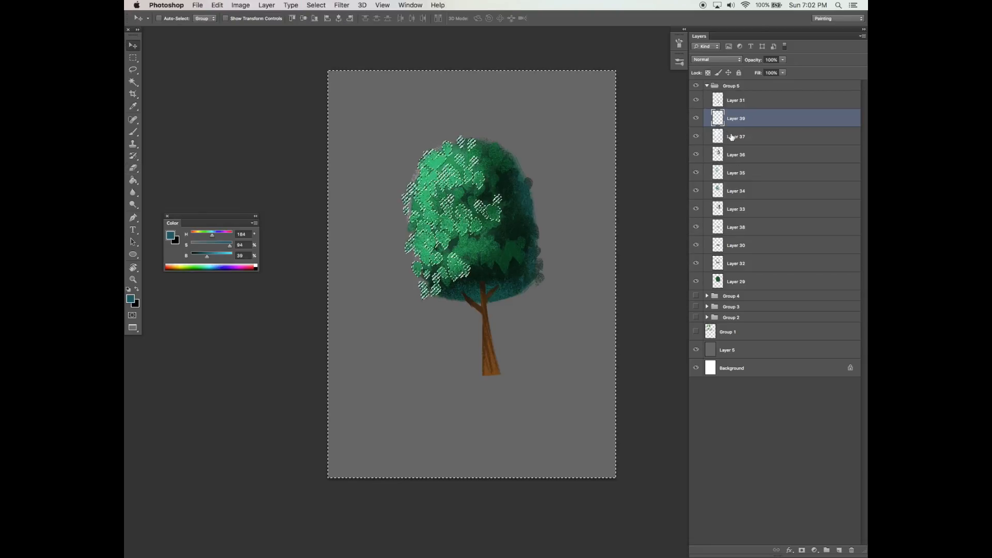
left_click(733, 137)
key("Delete")
key("super+d")
left_click_drag(519, 331, 519, 333)
key("b")
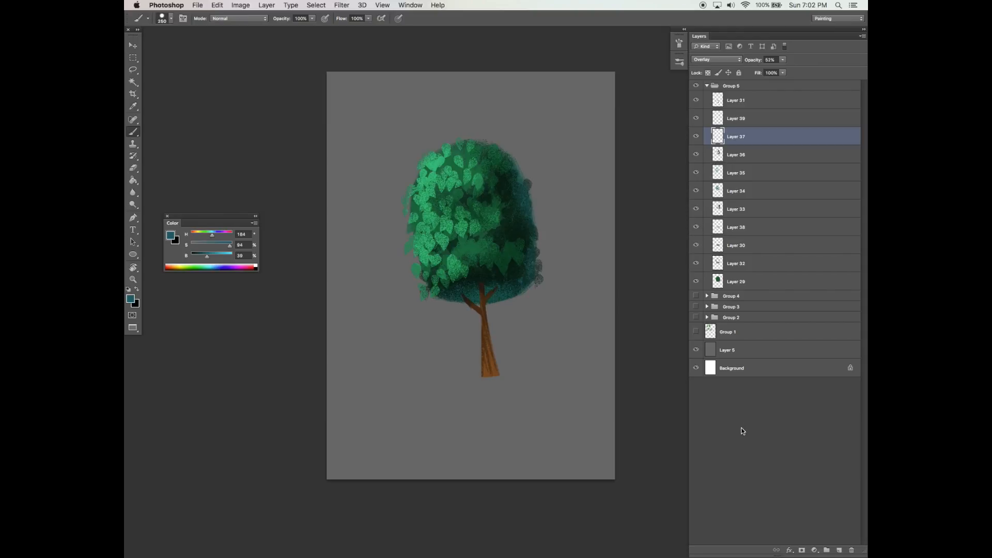
Step: Add a new layer directly above Layer 38 and prepare a smaller brush with dark green sampled from the canopy's underside
left_click(839, 553)
left_click_drag(752, 155, 749, 235)
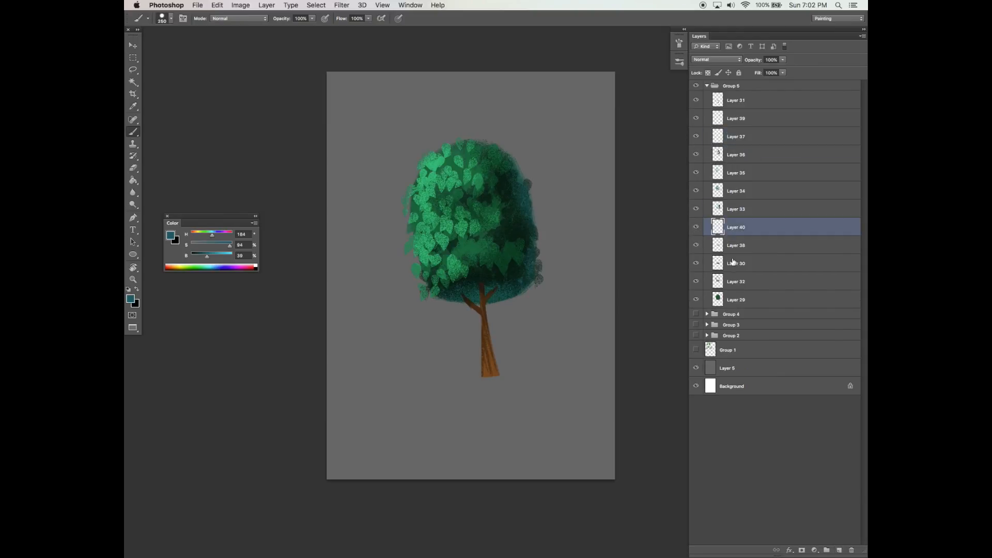
left_click(504, 281, "alt")
key("bracketleft")
key("bracketleft")
left_click(681, 42)
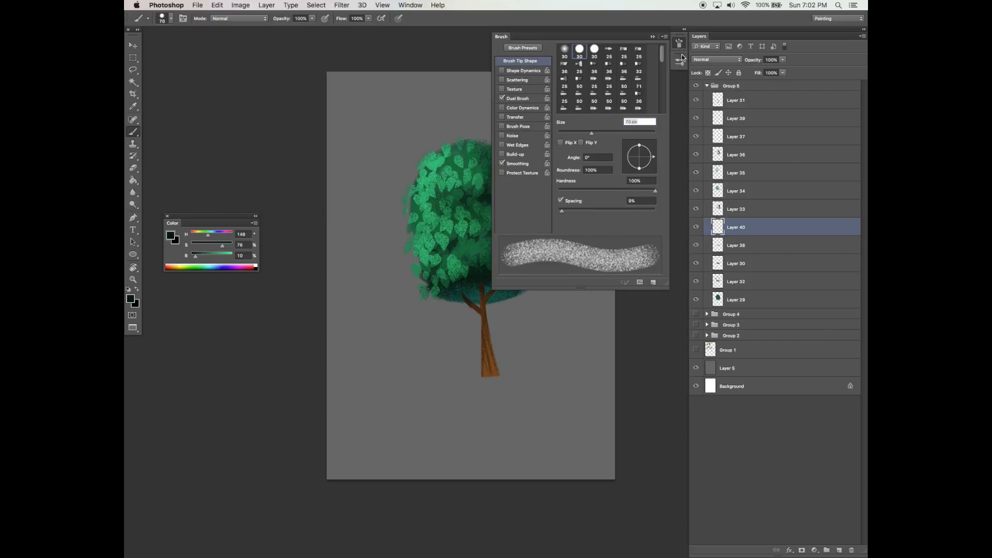
left_click(654, 38)
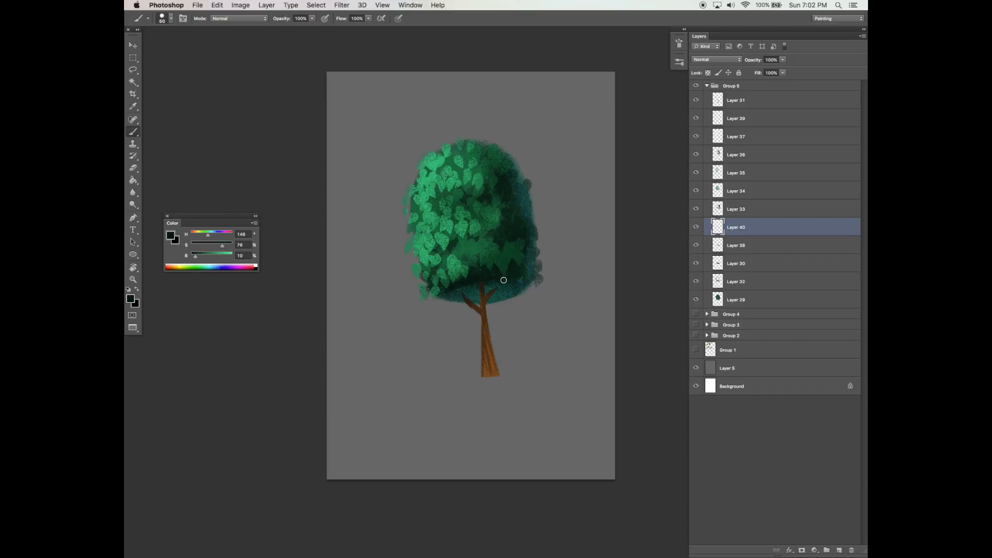
left_click(472, 280, "alt")
left_click(481, 276, "alt")
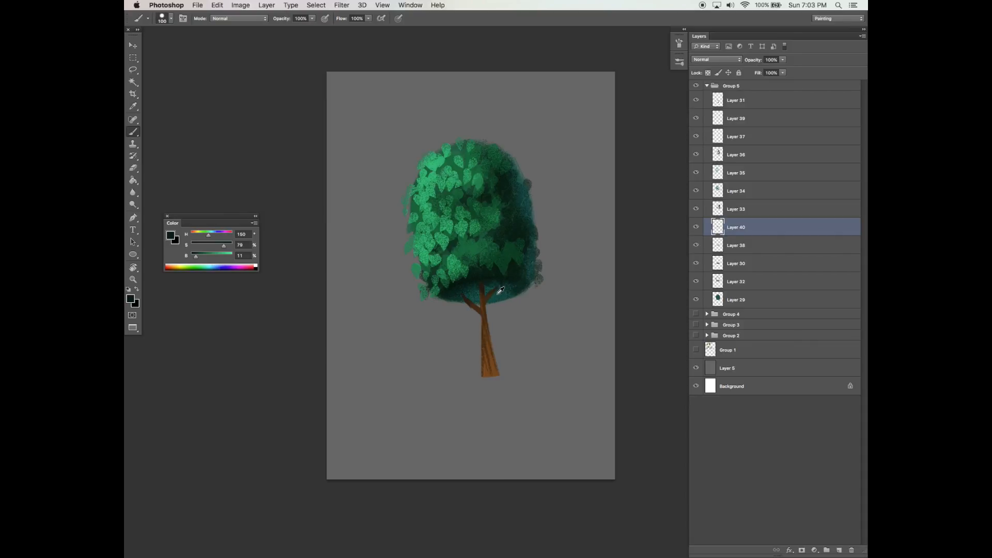
Step: Sample teal from the canopy's underside, flatten the round brush tip and reduce its size to 40 px
left_click(499, 291, "alt")
left_click(679, 44)
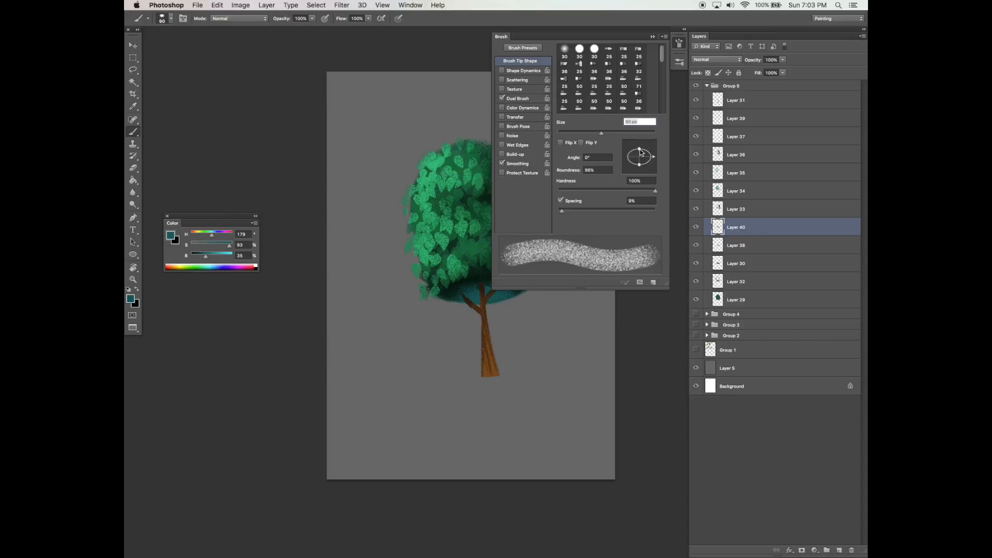
left_click(653, 37)
key("XF86AudioLowerVolume")
key("bracketleft")
key("bracketleft")
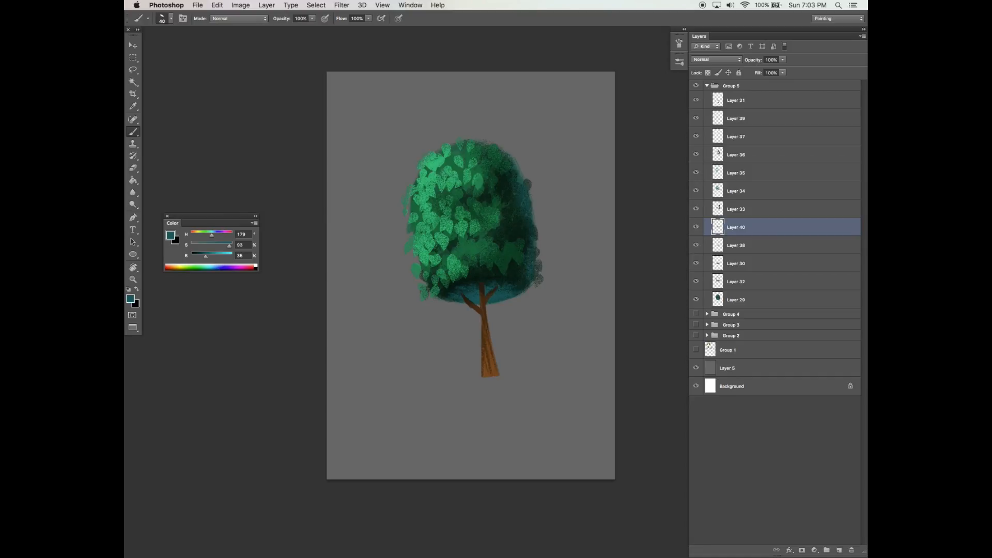
Step: Add a new layer directly above Layer 33, sample dark green from the shaded canopy and enlarge the brush
left_click(709, 202)
left_click(697, 192)
left_click(697, 191)
left_click(839, 550)
left_click(679, 44)
left_click_drag(649, 156, 625, 133)
left_click(663, 36)
left_click(504, 254, "alt")
key("bracketright")
key("bracketright")
key("bracketright")
left_click(197, 255)
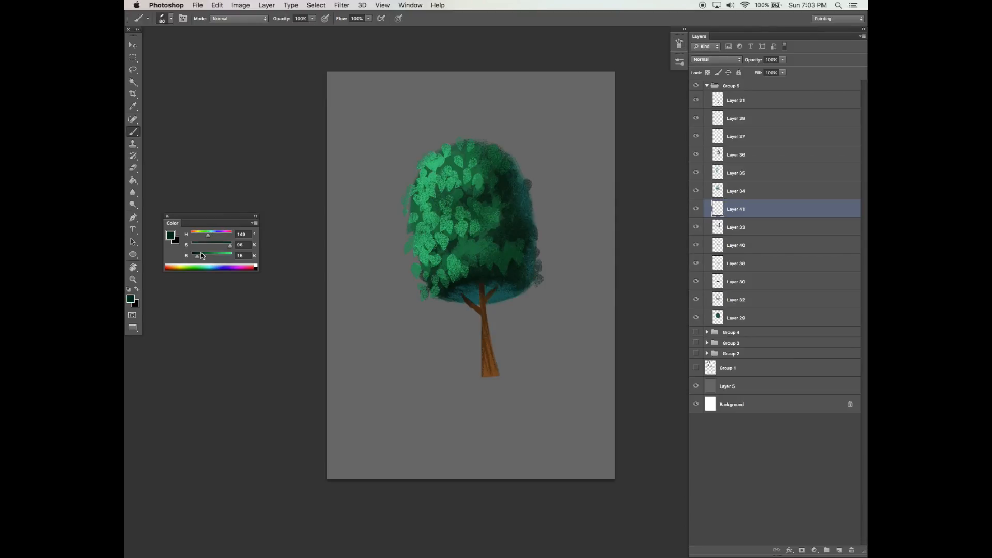
Step: Sample green from the lower canopy, choose the 581 px leaf-shaped brush preset and reduce its size to about 175 px
left_click(476, 269, "alt")
left_click(679, 44)
left_click(679, 61)
left_click(616, 318)
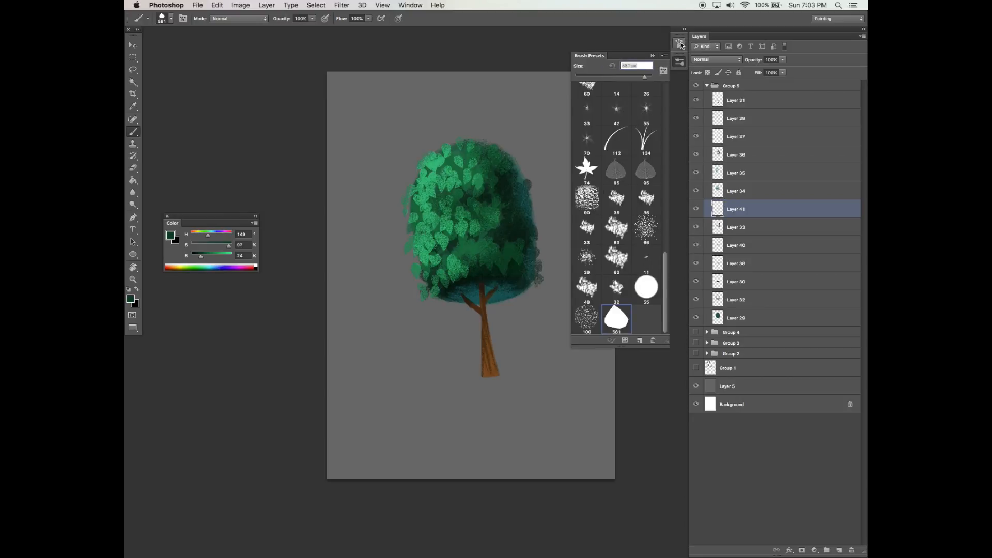
left_click(678, 43)
left_click(628, 167)
left_click(652, 37)
key("bracketleft")
key("bracketleft")
key("bracketleft")
key("bracketleft")
key("bracketleft")
key("bracketleft")
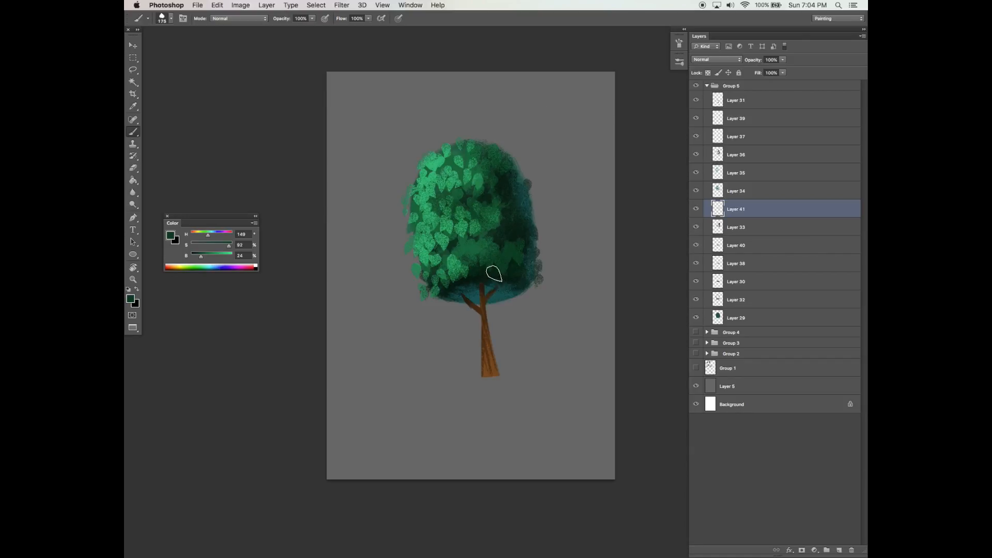
Step: Enable Dual Brush for the leaf brush with the speckled 100 px tip, and sample a mid green from the lower canopy
left_click(679, 43)
left_click(532, 98)
left_click_drag(566, 190, 562, 190)
left_click(652, 37)
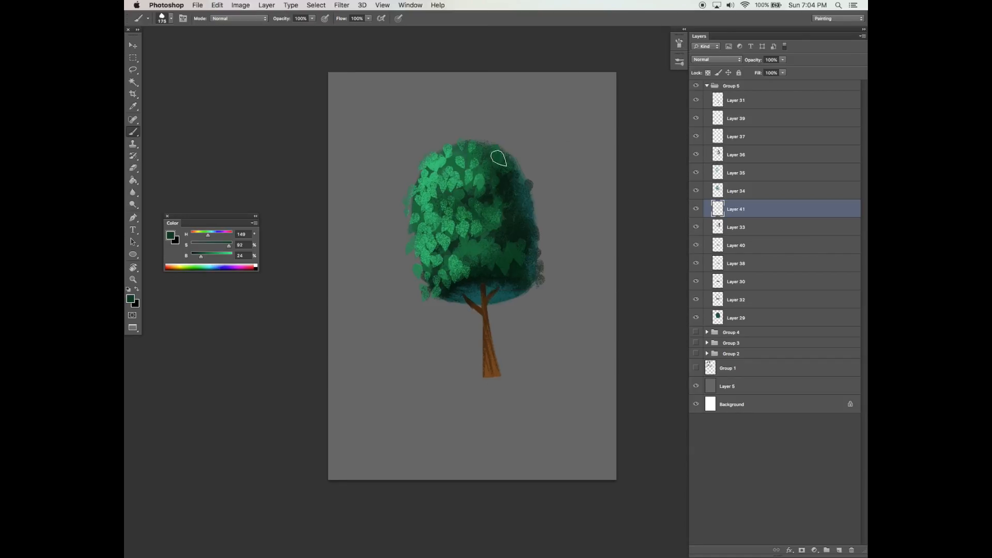
left_click(480, 269, "alt")
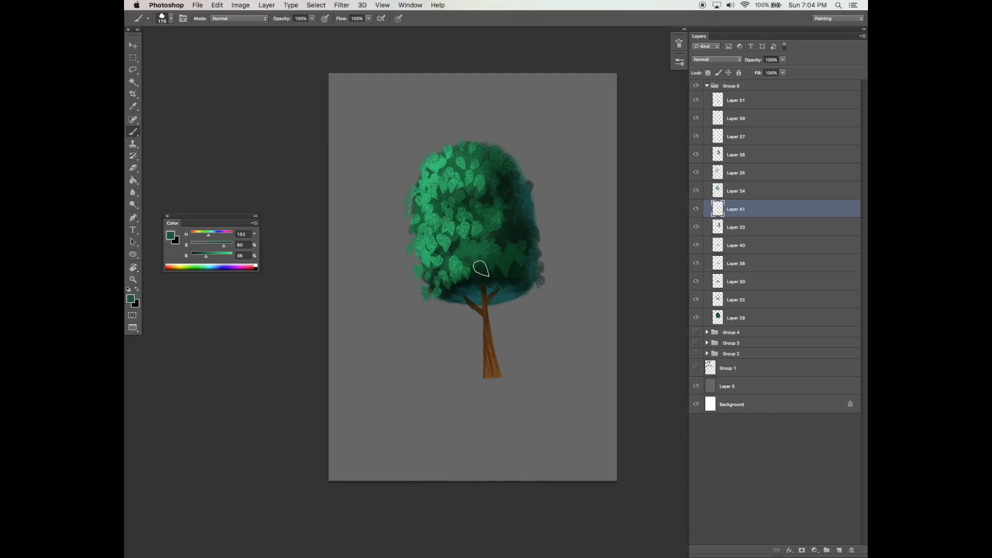
Step: Check the canopy with Layer 34 toggled off and on, undo the last stroke and save the document
left_click(696, 194)
left_click(695, 194)
key("super+z")
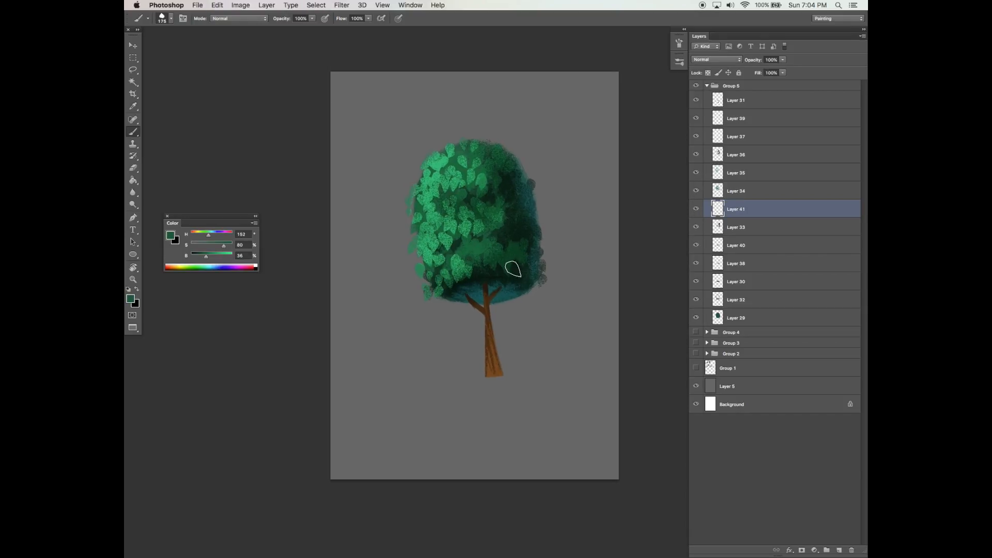
left_click(679, 43)
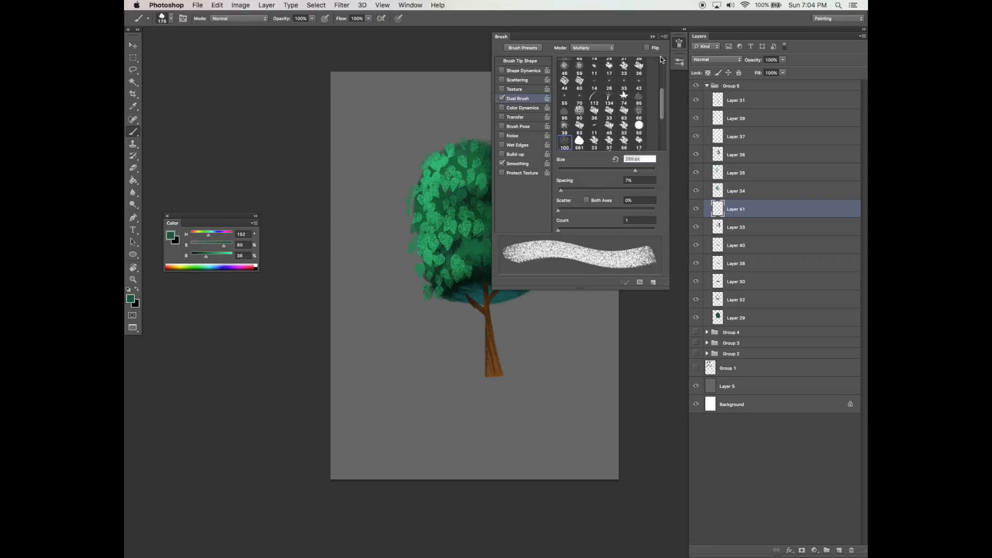
left_click(652, 36)
key("super+s")
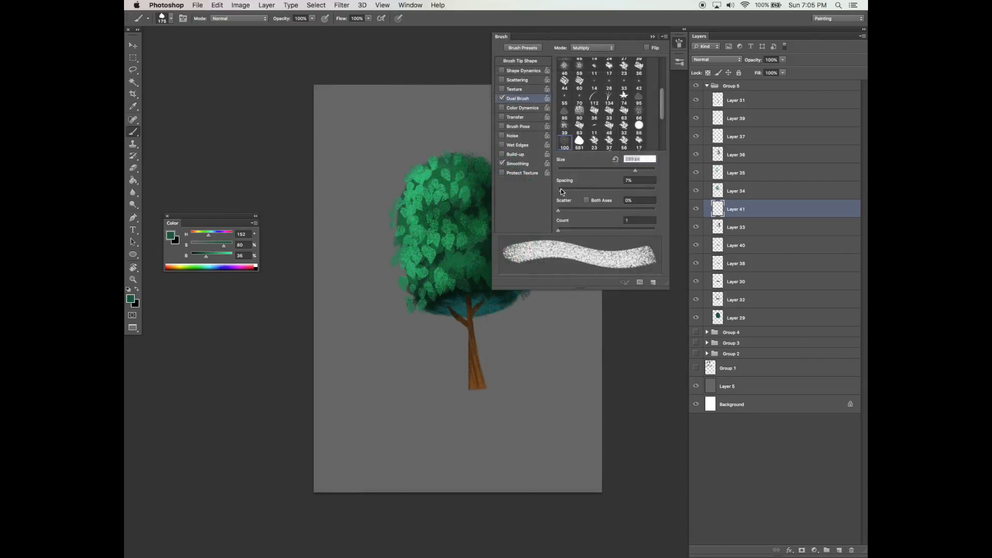
Step: Set the Dual Brush spacing to 6% with a smaller texture size, and enable Shape Dynamics for the leaf brush
left_click(560, 190)
left_click(596, 170)
left_click(615, 171)
left_click(662, 40)
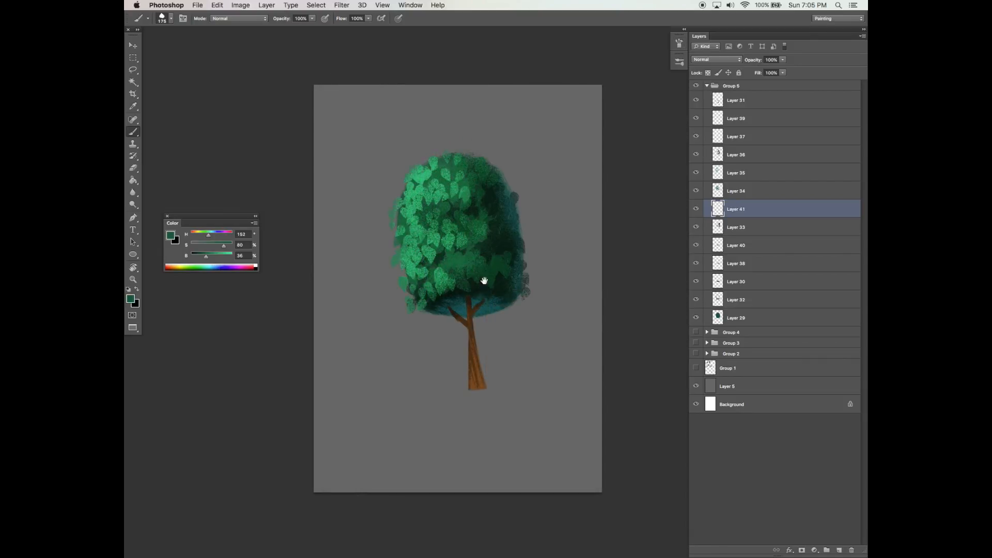
left_click_drag(513, 279, 523, 264)
key("F5")
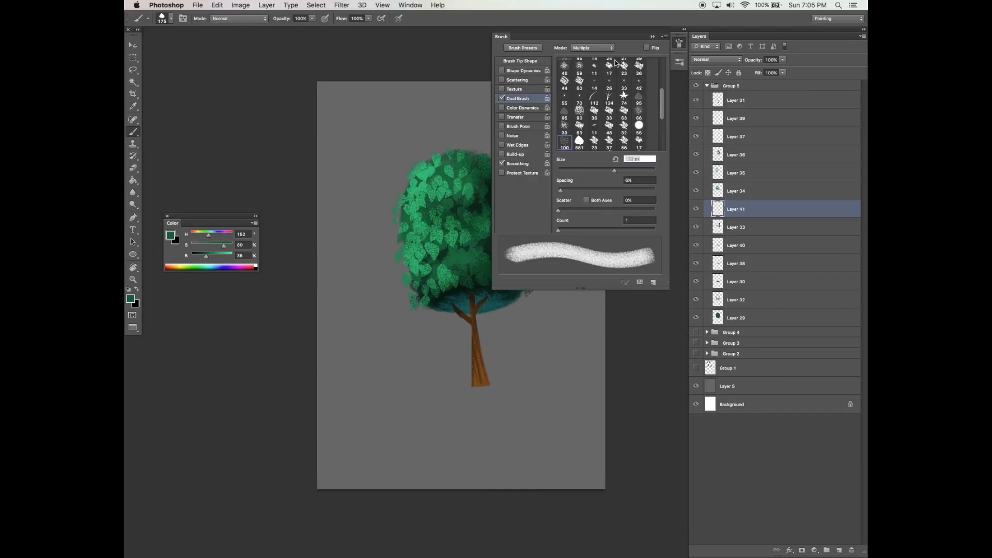
left_click(524, 72)
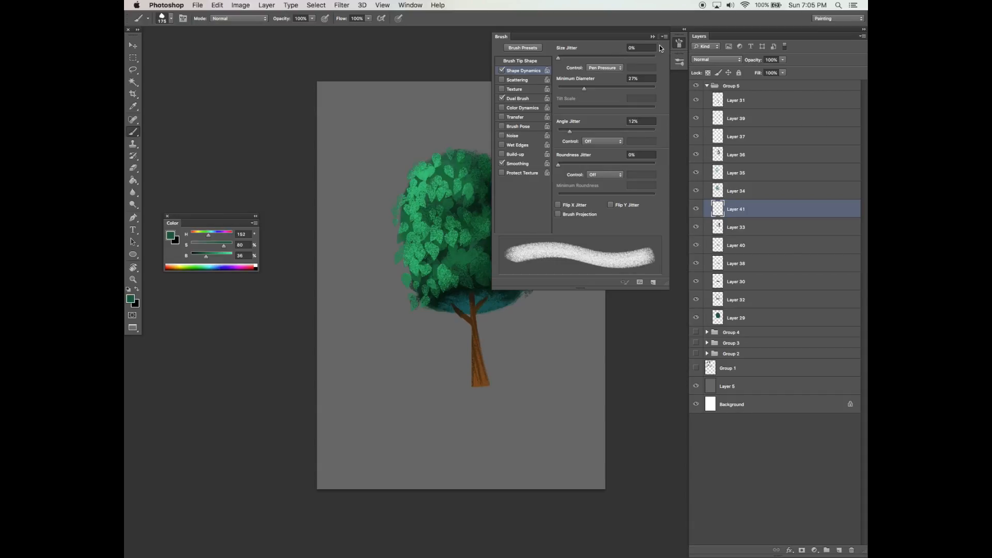
key("F5")
Step: Paint leaves over the canopy's shaded right side and lower edge on Layer 41, using greens sampled from the foliage
left_click_drag(525, 268, 526, 267)
left_click(509, 292)
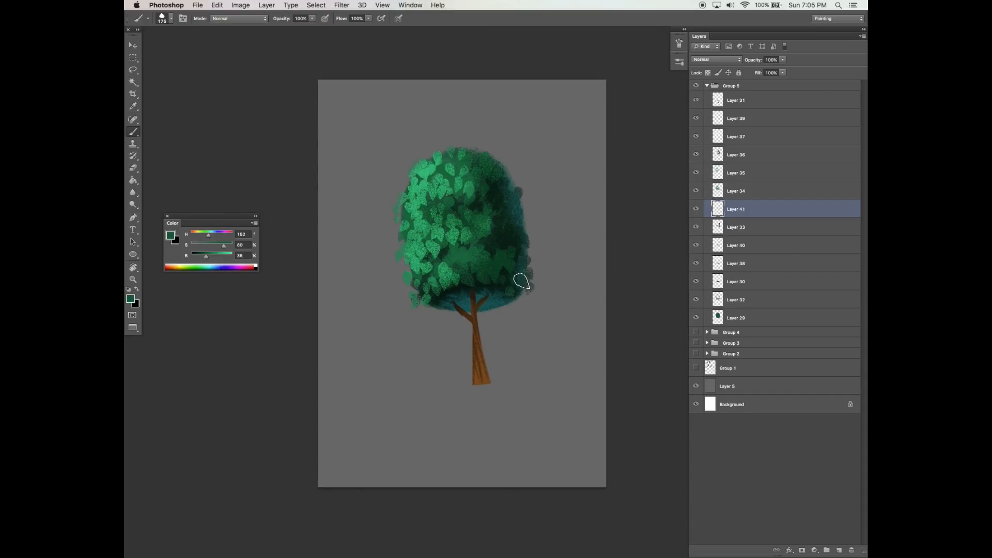
left_click(530, 247, "alt")
left_click_drag(520, 273, 527, 234)
left_click(504, 255, "alt")
left_click_drag(532, 299, 532, 299)
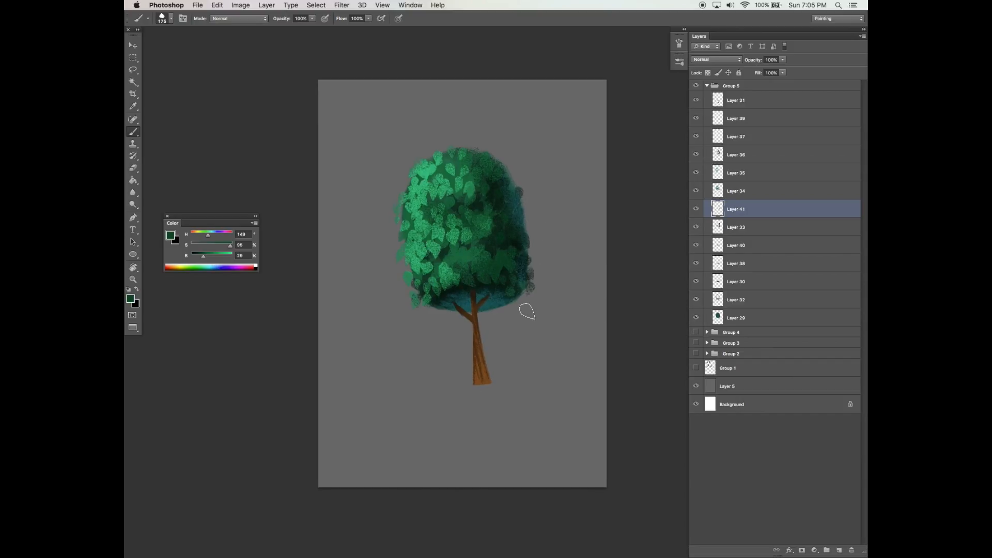
left_click(483, 282, "alt")
left_click_drag(479, 426, 476, 426)
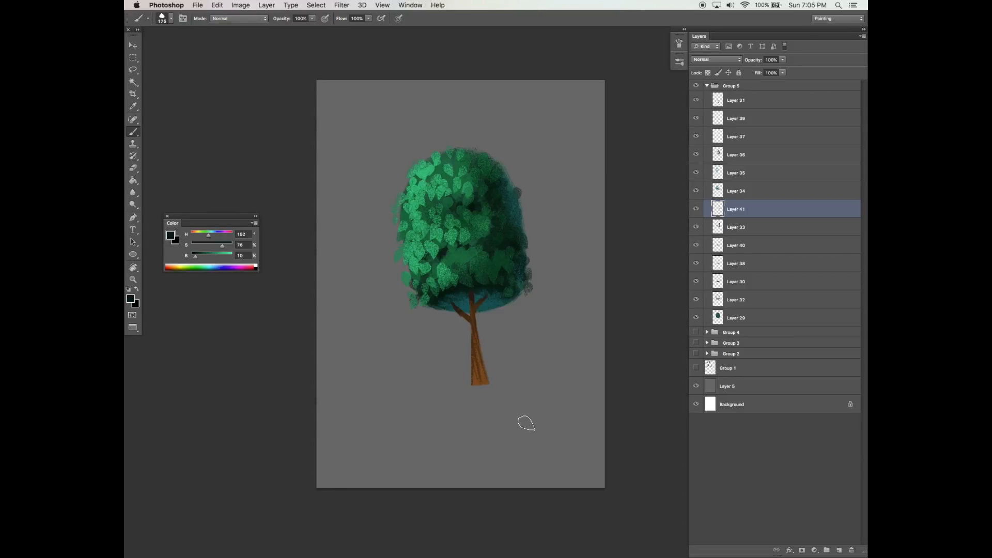
left_click_drag(504, 223, 506, 222)
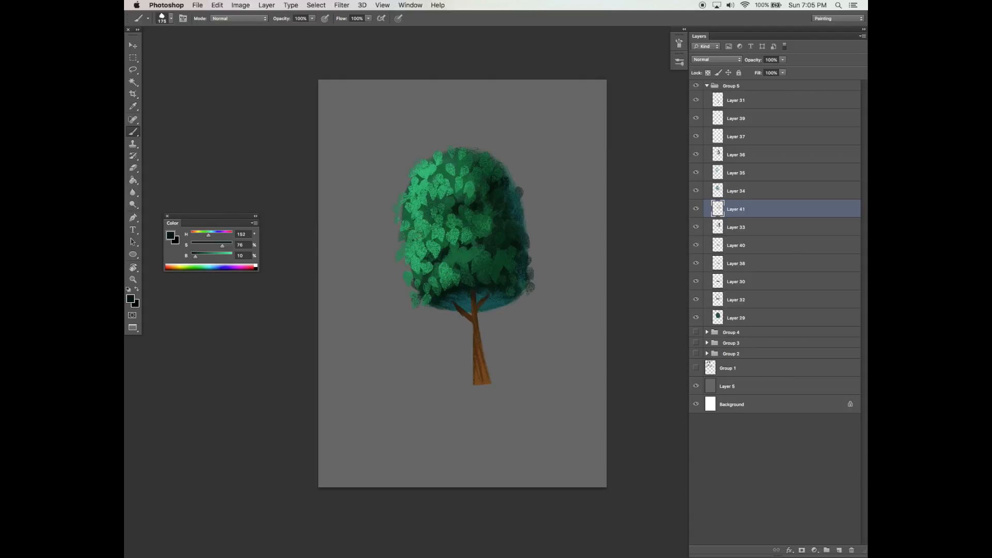
Step: Add a new layer, place it between Layers 37 and 36, and sample a mid green from the upper canopy
left_click(839, 551)
left_click_drag(736, 209, 736, 110)
left_click(453, 171, "alt")
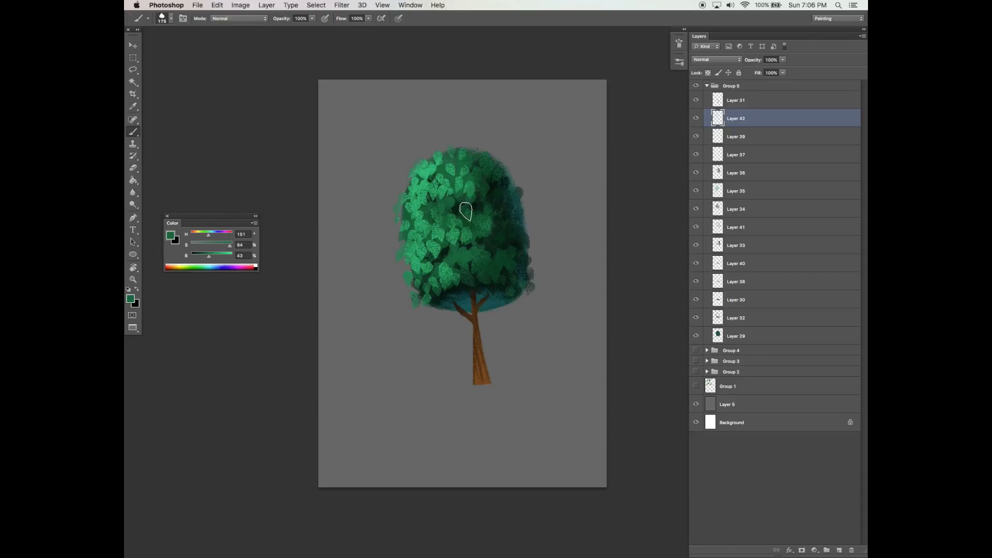
left_click_drag(743, 124, 735, 175)
key("super+z")
left_click(697, 173)
left_click(697, 174)
left_click(720, 172)
left_click(723, 155)
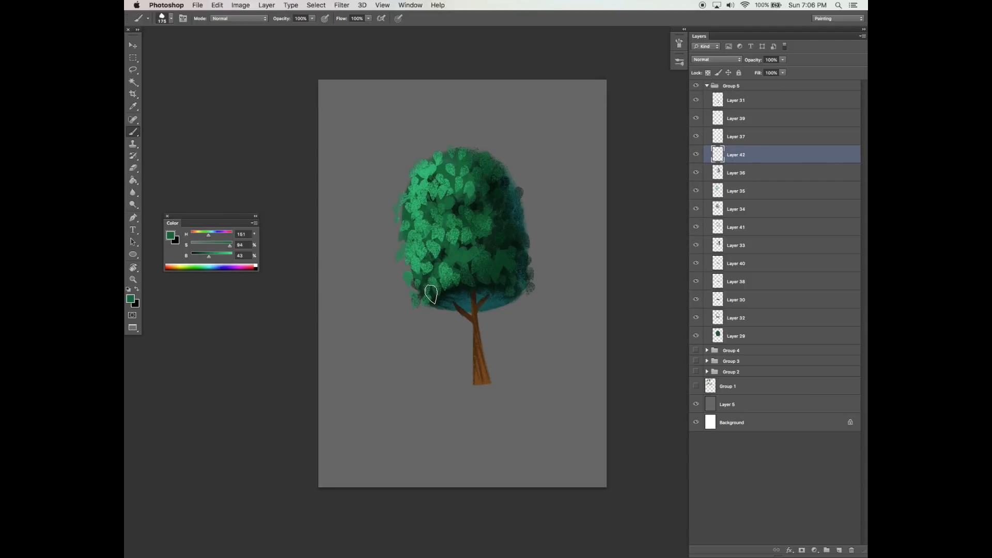
left_click_drag(525, 320, 512, 326)
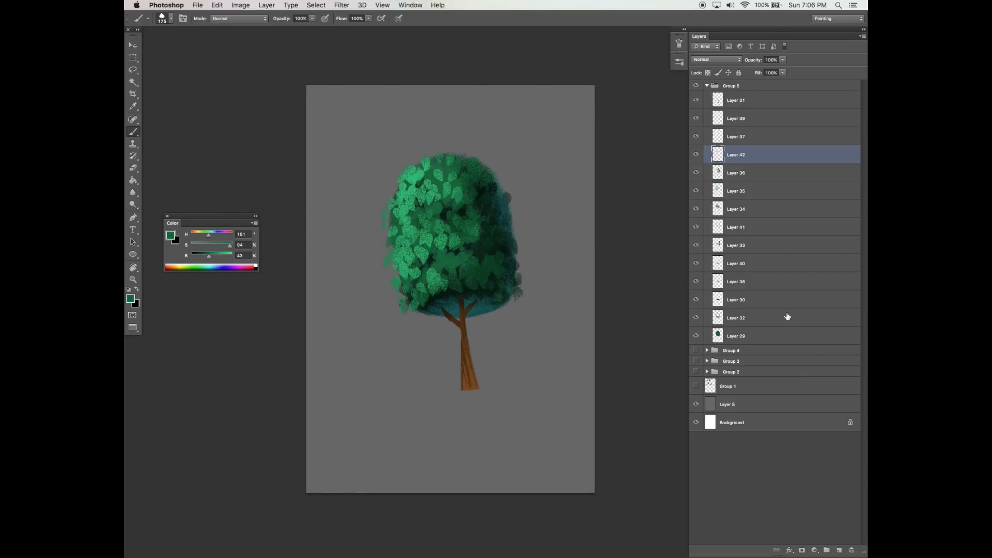
Step: Add a new layer above Layer 31 and paint bright green leaves in the middle of the canopy
left_click(751, 101)
key("super+alt+shift+n")
left_click(450, 212, "alt")
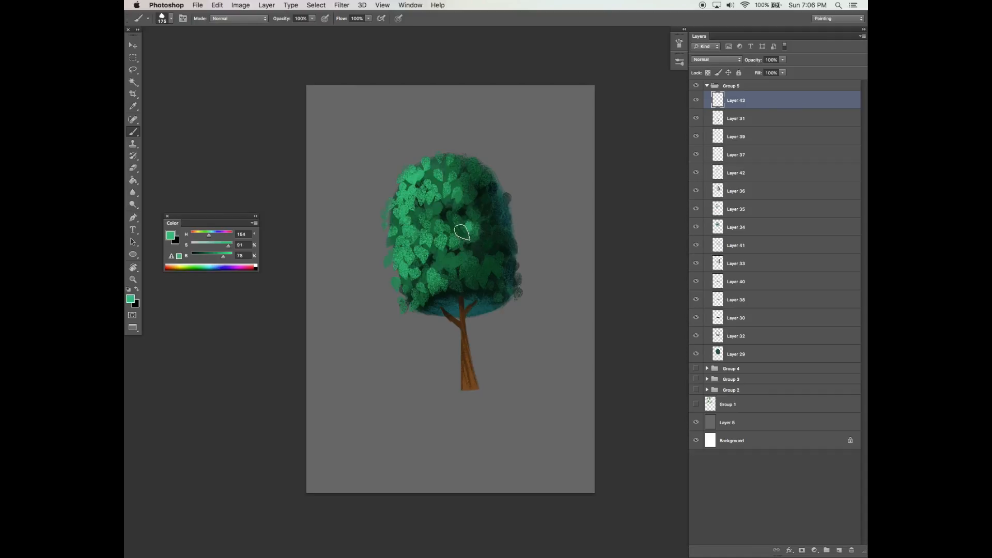
left_click(475, 217)
left_click(447, 262, "alt")
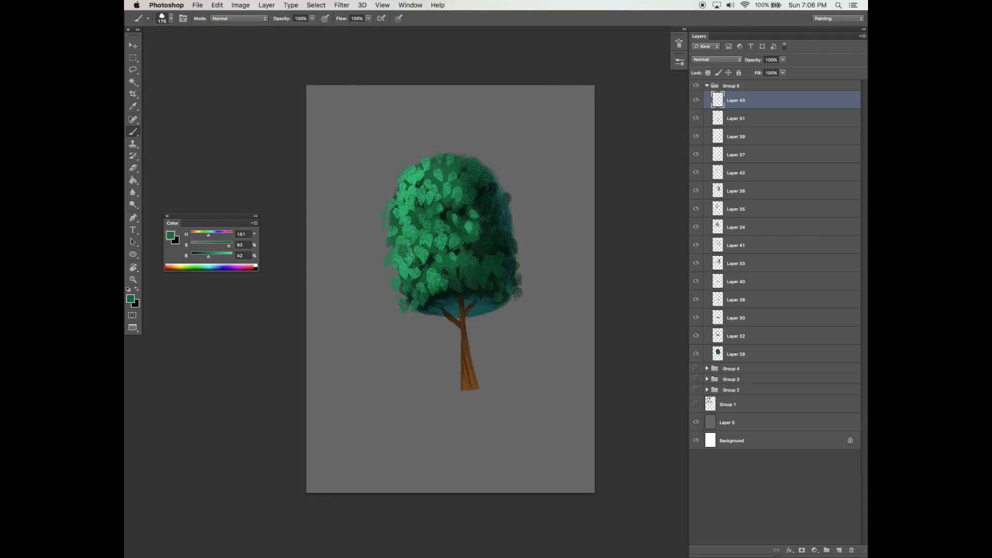
Step: Enlarge the leaf brush to 200 px and paint leaves over the canopy's upper left in greens sampled there
left_click(409, 224, "alt")
key("bracketright")
key("bracketright")
key("bracketright")
left_click(398, 222, "alt")
left_click(405, 205)
left_click(410, 206)
left_click(414, 205)
left_click(437, 194)
left_click(433, 194)
left_click(418, 174, "alt")
key("]")
left_click(414, 182)
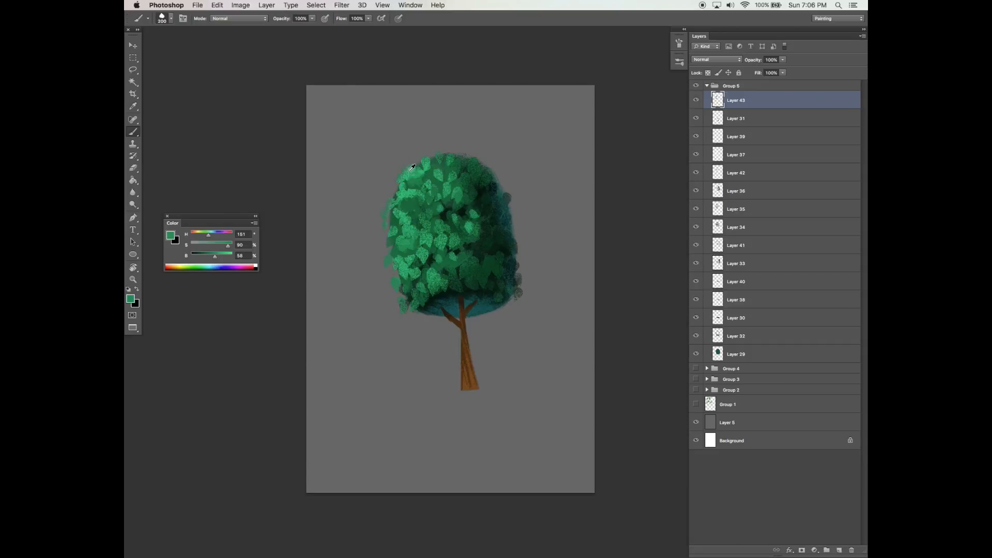
Step: Sample a brighter green from the upper-left leaves, reduce the brush to 175 px and step back through the recent strokes
left_click(409, 173, "alt")
key("[")
key("alt+super+z")
key("alt+super+z")
key("alt+super+z")
key("alt+super+z")
key("alt+super+z")
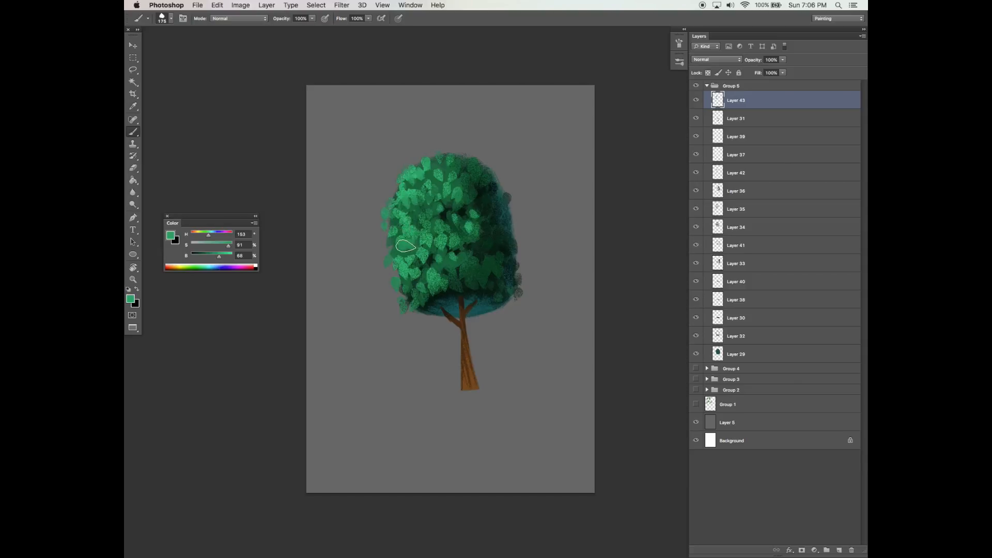
Step: Step back once more, then add a new layer above Layer 43 and sample a medium green from the central leaves
left_click_drag(454, 325, 444, 339)
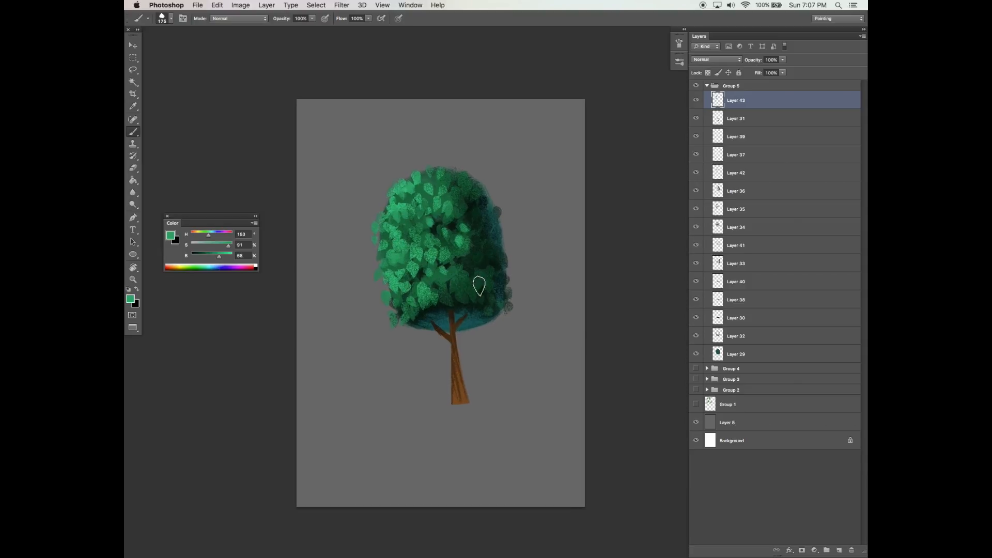
key("alt+super+z")
left_click(444, 272, "alt")
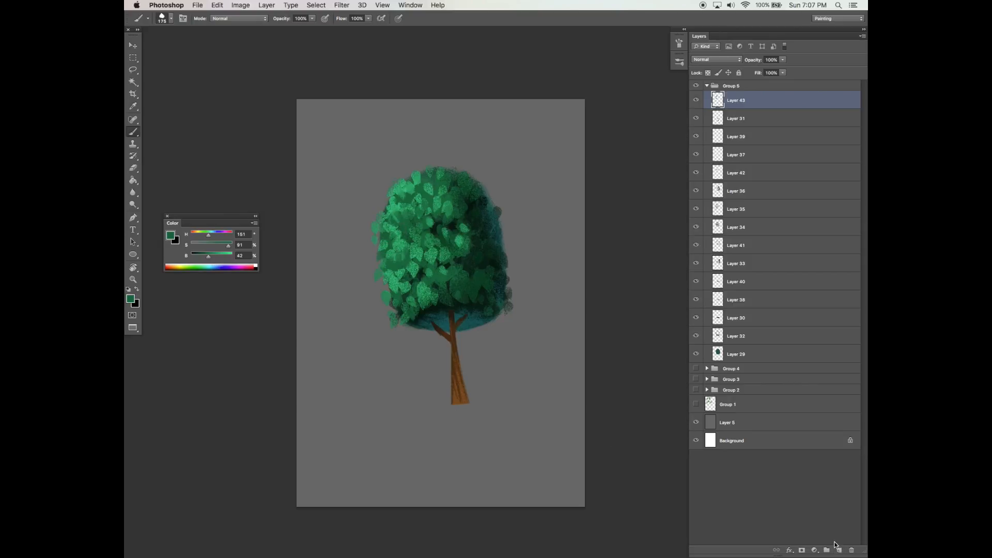
left_click(838, 551)
left_click(435, 252, "alt")
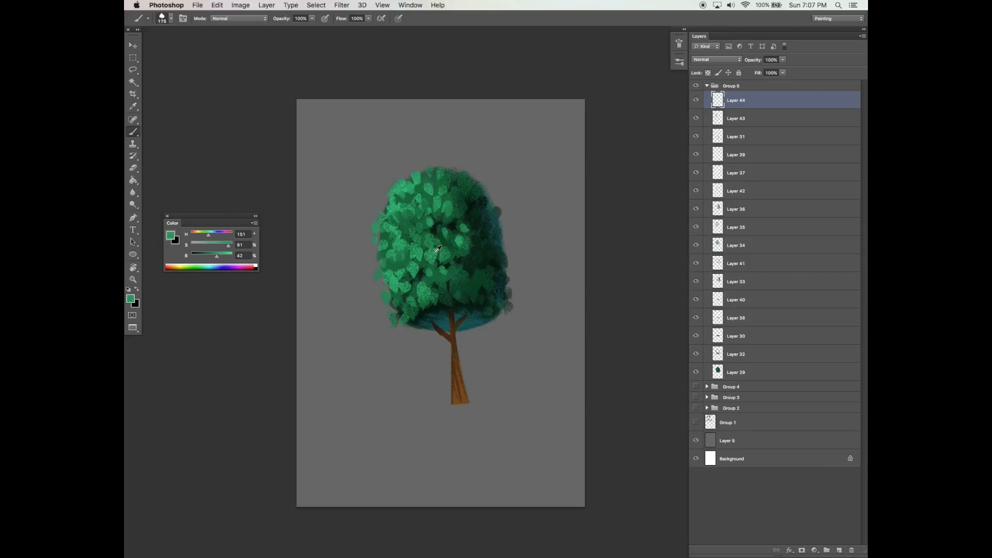
Step: Hide the gray backdrop, Layer 5, set the leaf brush to 200 px and turn off Shape Dynamics
left_click(697, 440)
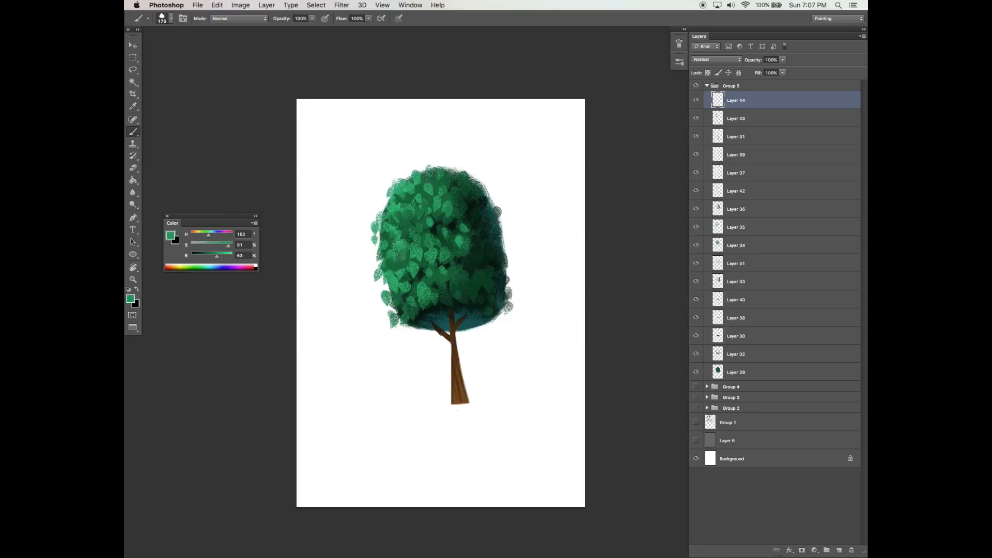
key("bracketright")
left_click(680, 43)
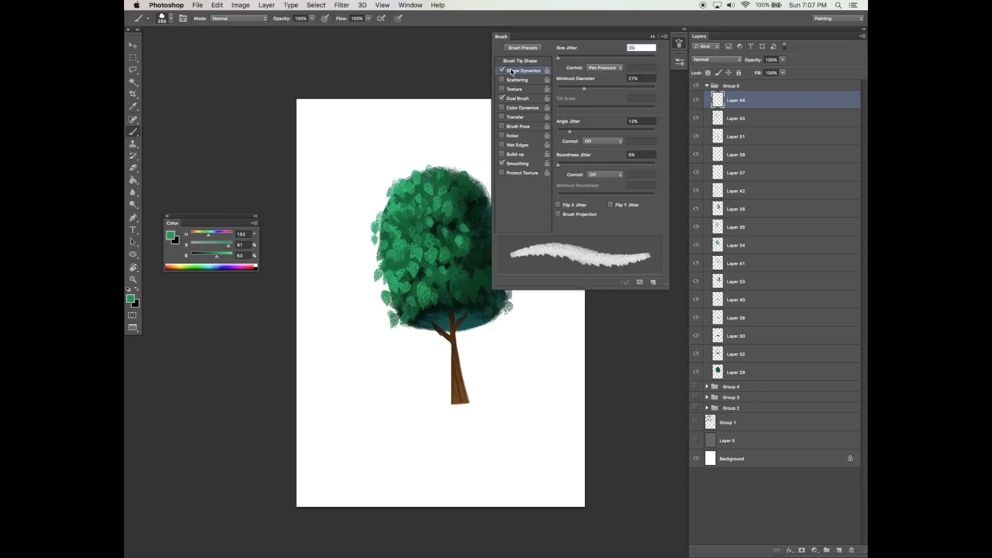
left_click(653, 37)
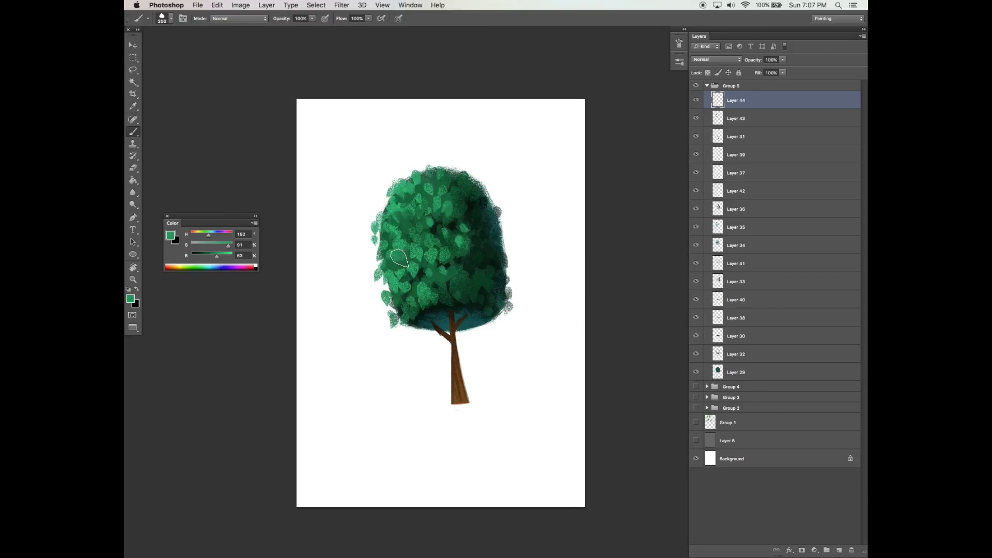
Step: Paint medium green leaves down the left side of the canopy on Layer 44
left_click(398, 256)
left_click(389, 273)
left_click(389, 236)
left_click(387, 248)
left_click(403, 224)
left_click(406, 215)
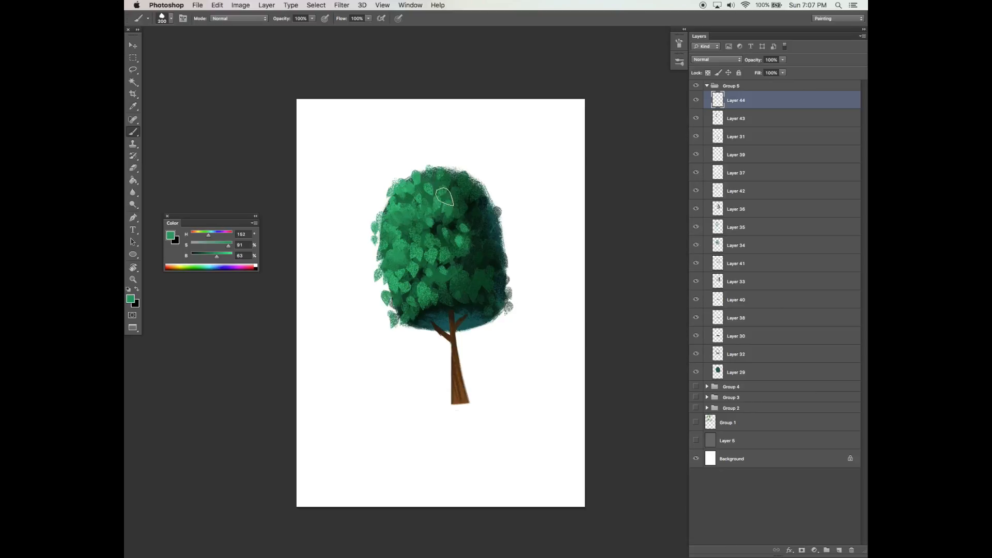
Step: Add a new layer above Layer 44 and enable Scattering and Shape Dynamics with 17% angle jitter for the leaf brush
left_click(839, 550)
left_click(679, 44)
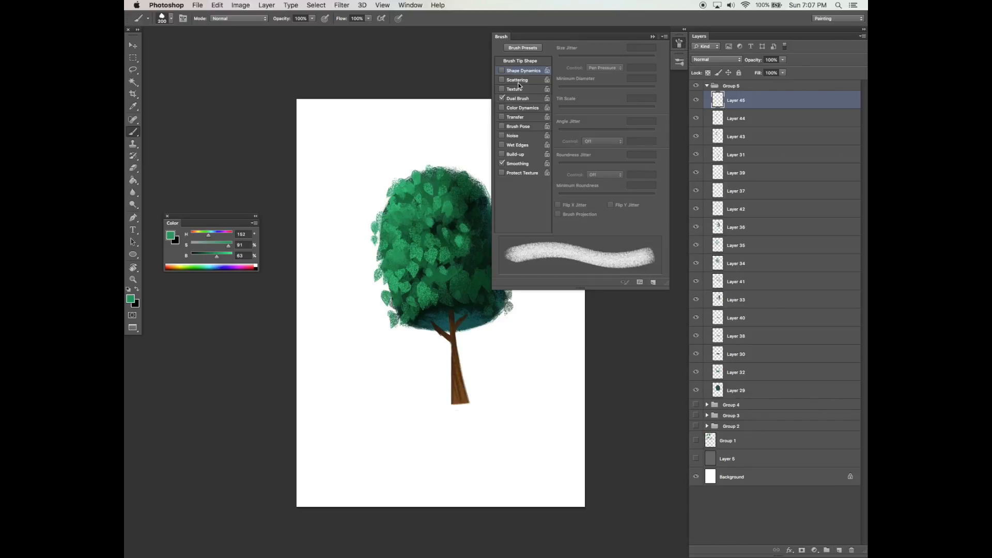
left_click(537, 61)
left_click(652, 37)
left_click(679, 43)
left_click(523, 71)
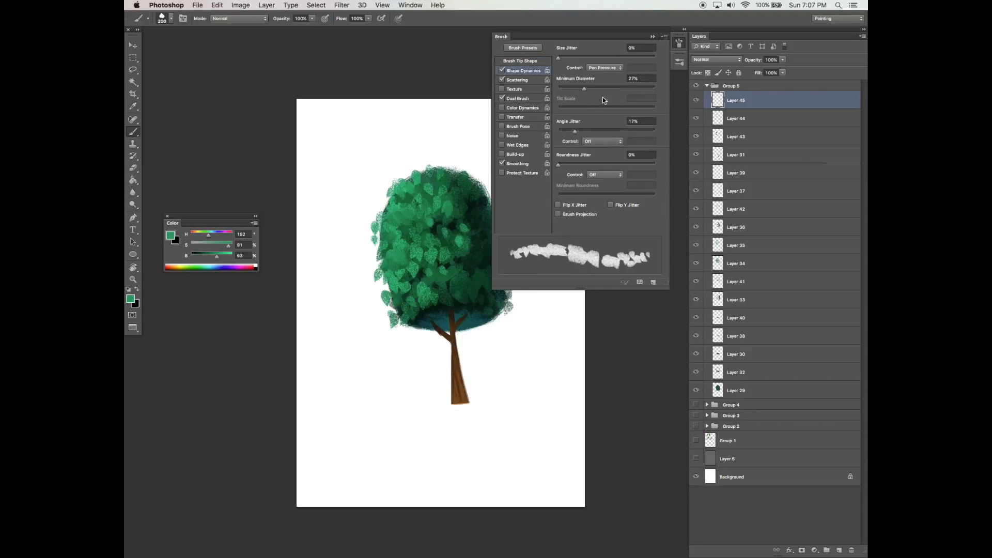
left_click(652, 37)
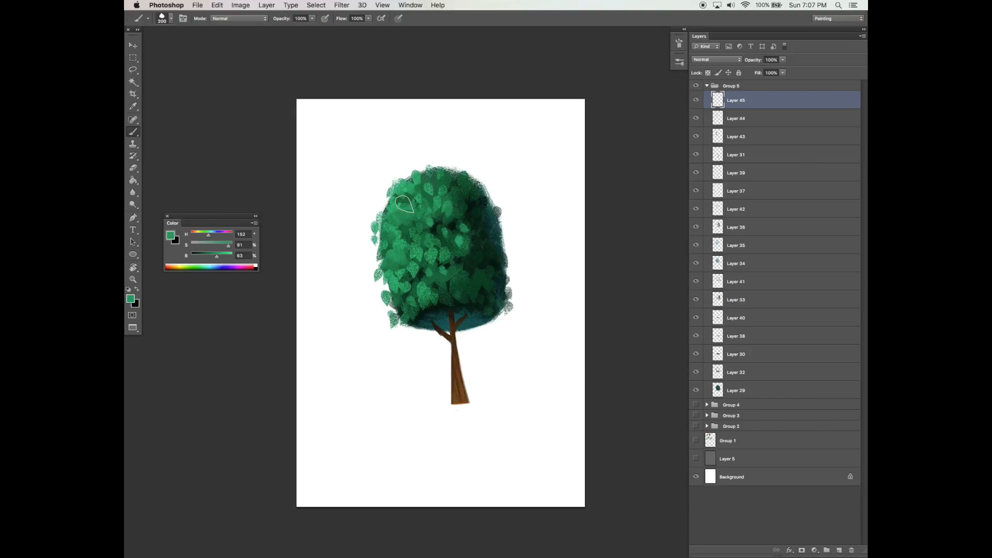
Step: Enlarge the leaf brush to 400 px and paint scattered leaf strokes across the canopy's left side with sampled greens
key("bracketright")
key("bracketright")
key("bracketright")
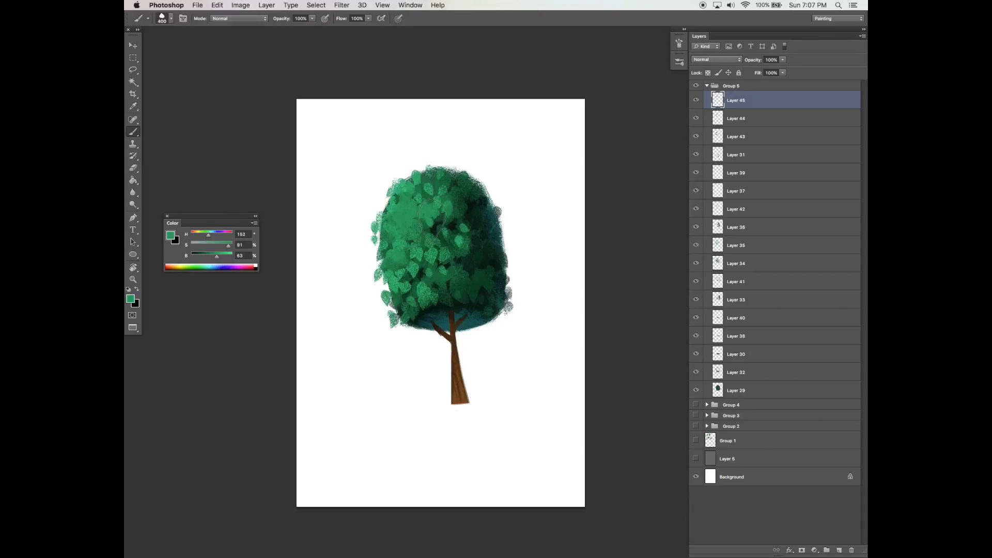
left_click(431, 231, "alt")
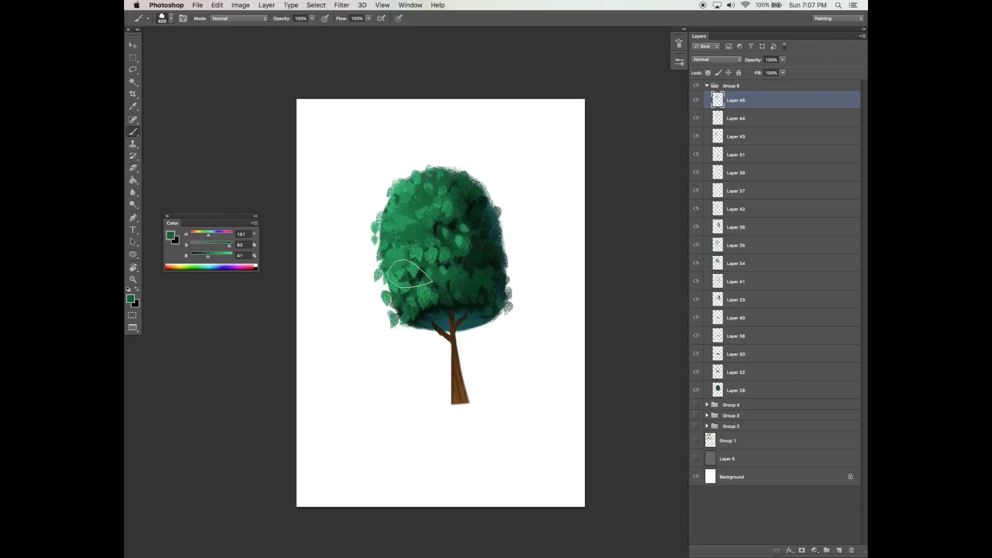
left_click(407, 209, "alt")
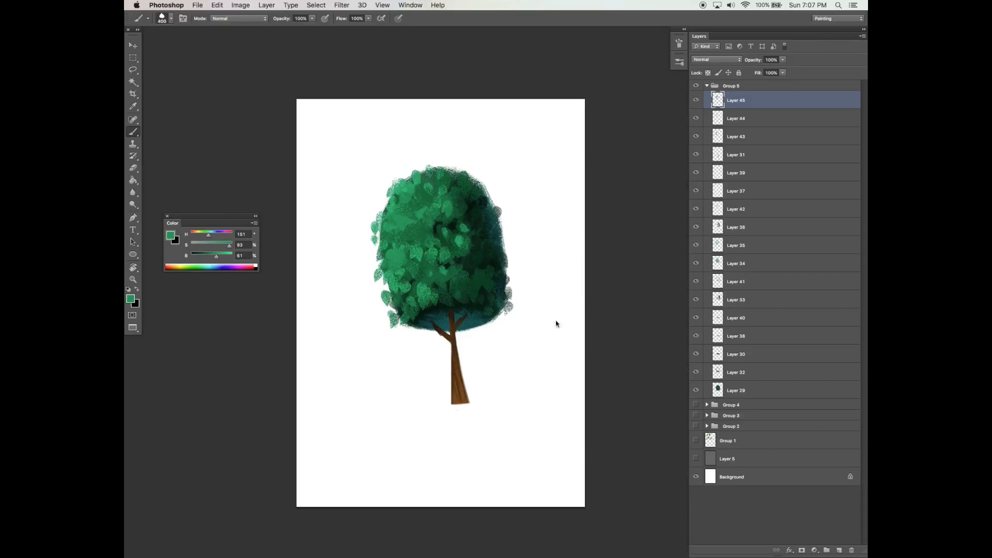
Step: Add a new layer above Layer 45 and brighten the green paint color
left_click(838, 549)
left_click_drag(217, 256, 224, 256)
left_click(409, 208)
key("super+z")
left_click(410, 223)
key("super+z")
left_click(411, 227)
key("super+z")
Step: Reduce the leaf brush to 175 px and paint bright green leaves across the canopy's left side on Layer 46
key("bracketleft")
key("bracketleft")
key("bracketleft")
mouse_move(405, 227)
left_mouse_down()
mouse_move(413, 181)
mouse_move(394, 227)
left_mouse_up()
left_click(405, 196)
left_click(428, 194)
left_click_drag(397, 255, 410, 253)
mouse_move(424, 254)
left_mouse_down()
mouse_move(446, 230)
mouse_move(388, 234)
mouse_move(391, 258)
left_mouse_up()
left_click(387, 243)
left_click(376, 227)
left_click(392, 278)
left_click(405, 237)
left_click(406, 212)
left_click(386, 299)
left_click(413, 300)
left_click(420, 299)
Step: Paint leaves along the canopy's right edge and underside using dark green and teal tones sampled from the foliage
left_click_drag(518, 306, 525, 295)
left_click(499, 206, "alt")
left_click(502, 239, "alt")
left_click_drag(490, 185, 518, 286)
left_click(468, 313, "alt")
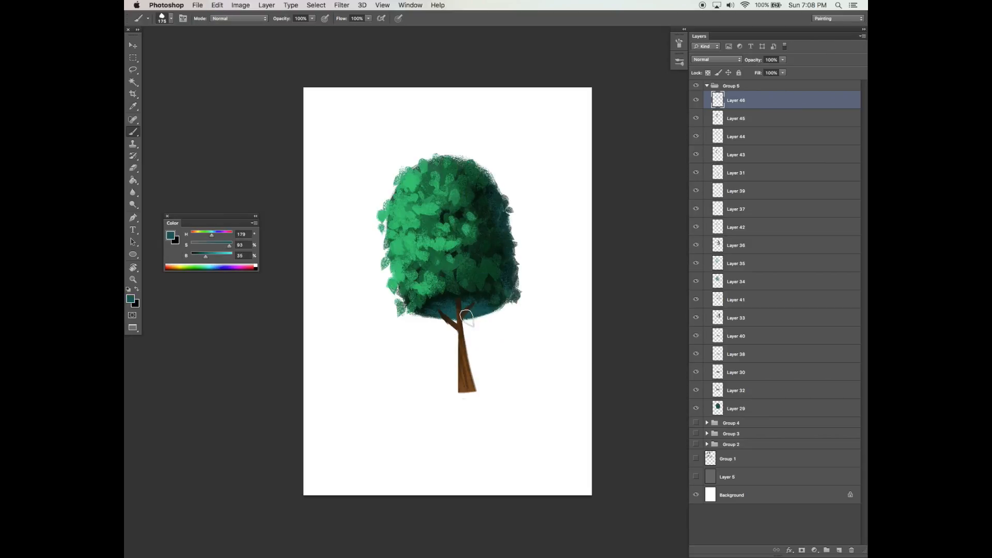
left_click_drag(472, 320, 491, 312)
Step: Move the trunk's Layer 31 to the top of Group 5 and reselect Layer 46
left_click(726, 138)
left_click(695, 173)
left_click(696, 172)
left_click_drag(734, 172, 733, 96)
left_click(744, 120)
Step: Paint dark teal leaves along the canopy's lower edge behind the branches on Layer 46
left_click_drag(487, 318, 442, 319)
left_click(421, 313)
scroll(631, 304, "down", 1)
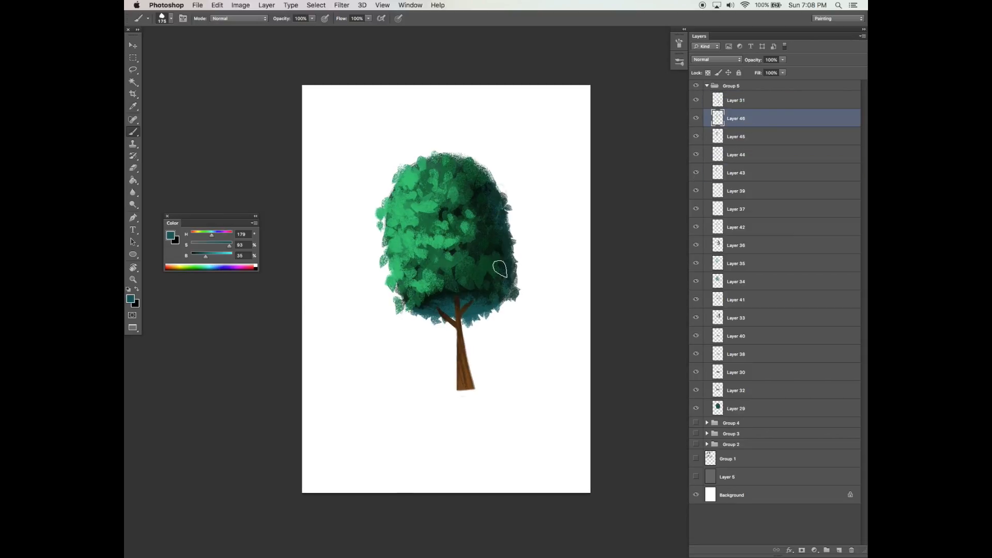
Step: Paint teal leaves down the canopy's right edge and raise the teal's brightness to 53%
mouse_move(500, 201)
left_mouse_down()
mouse_move(523, 276)
mouse_move(509, 257)
left_mouse_up()
scroll(517, 263, "right", 1)
left_click_drag(473, 165, 487, 195)
left_click_drag(206, 256, 213, 257)
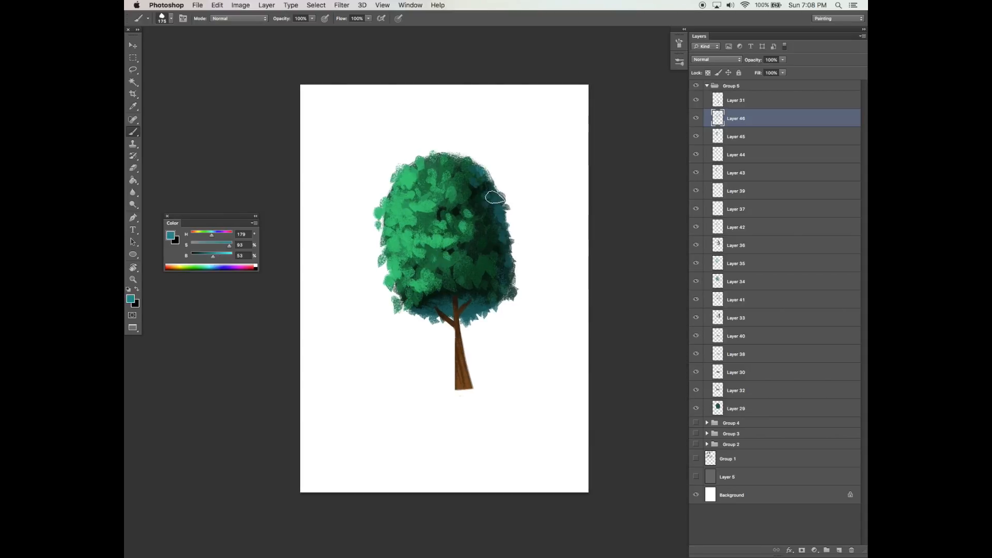
Step: Mix a light green with 61% saturation and 95% brightness and add highlight leaves at the canopy's upper left on a new layer
left_click(391, 178, "alt")
left_click_drag(224, 256, 231, 257)
left_click_drag(230, 246, 218, 245)
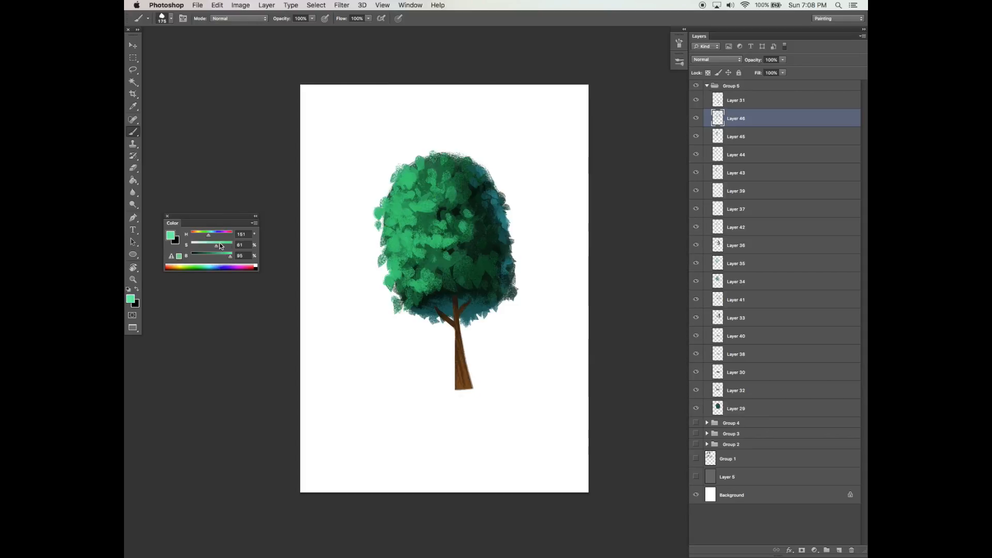
left_click(839, 551)
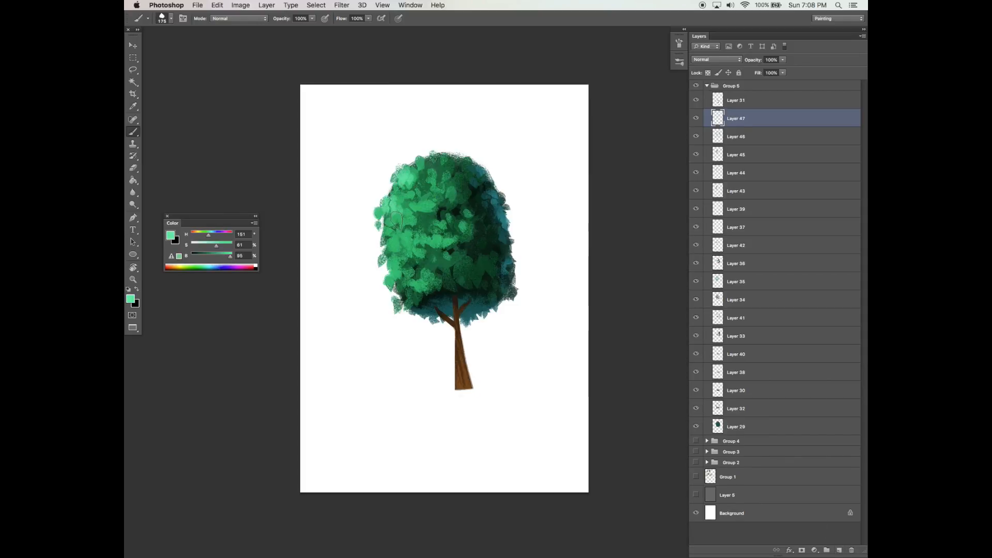
key("v")
scroll(496, 332, "down", 1)
key("b")
Step: Load Layer 31's trunk outline as a selection and set up a 66 px hard round brush without Texture, Scattering or Shape Dynamics
left_click(737, 101)
left_click(718, 100, "super")
left_click(679, 44)
left_click(502, 88)
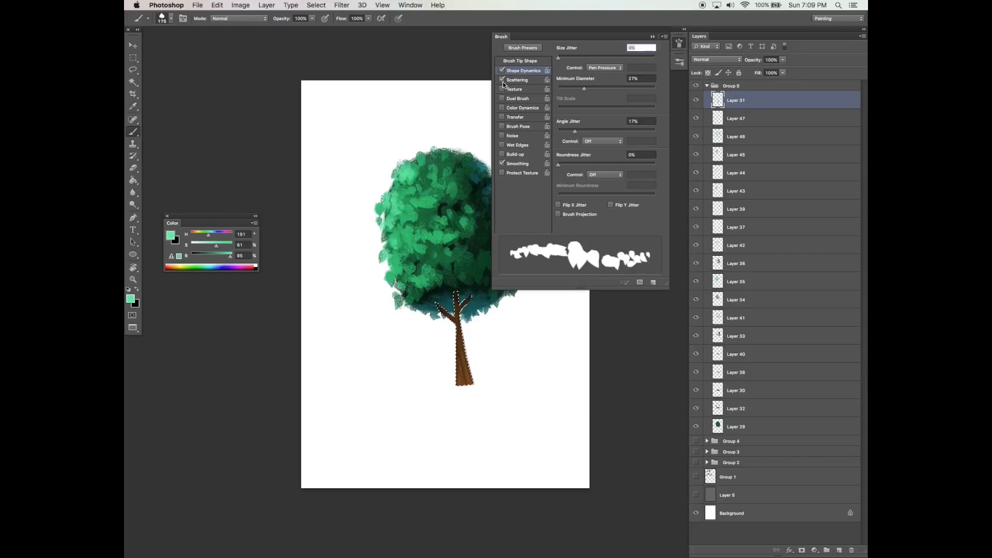
left_click(501, 80)
left_click(502, 70)
left_click(520, 60)
left_click(594, 50)
left_click_drag(581, 133, 590, 134)
Step: Deselect the trunk outline, save the document and sample the brown of the upper trunk
key("super+d")
key("super+s")
left_click_drag(496, 328, 471, 293)
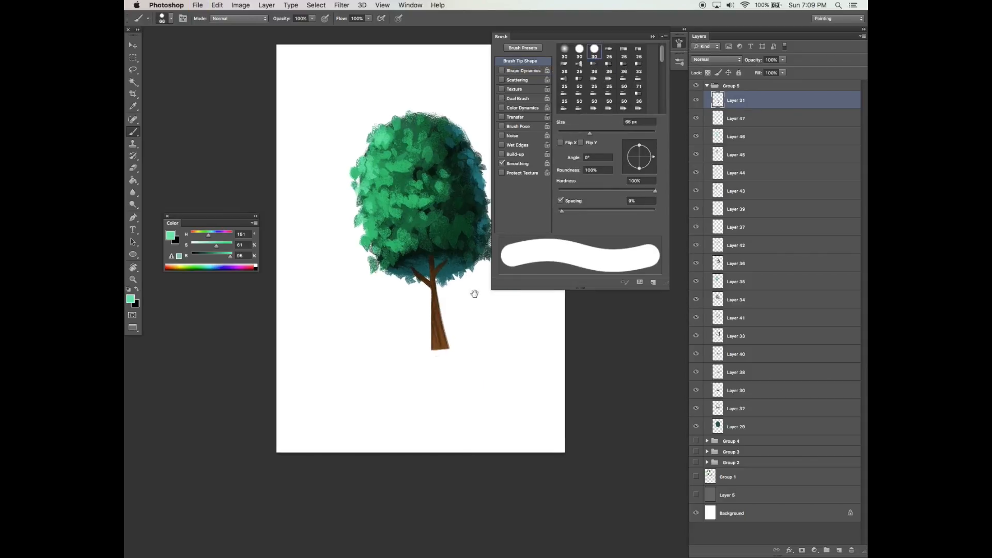
left_click(436, 259, "alt")
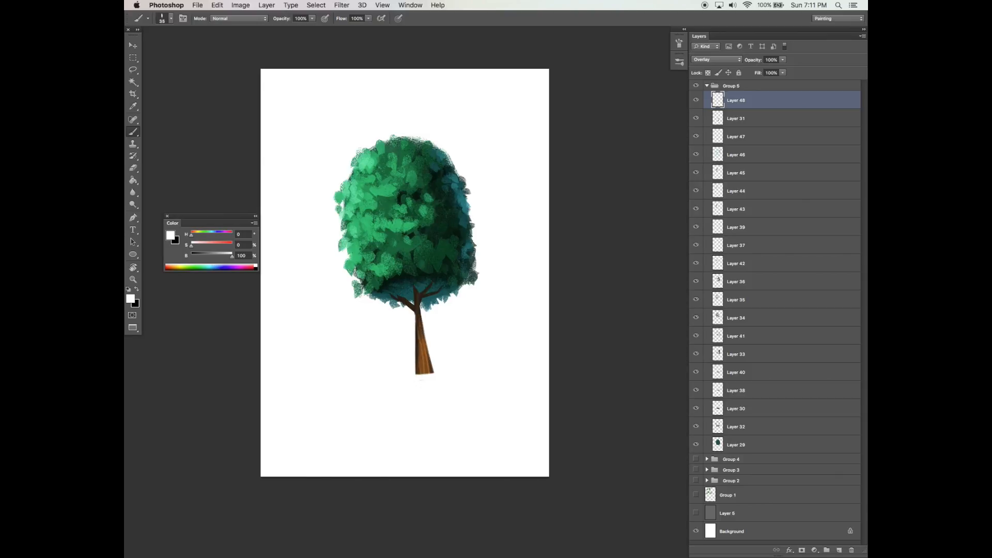
Step: Add a new layer above Layer 48 and touch up the trunk with its sampled brown and the Eraser
left_click(839, 551)
left_click(436, 348, "super")
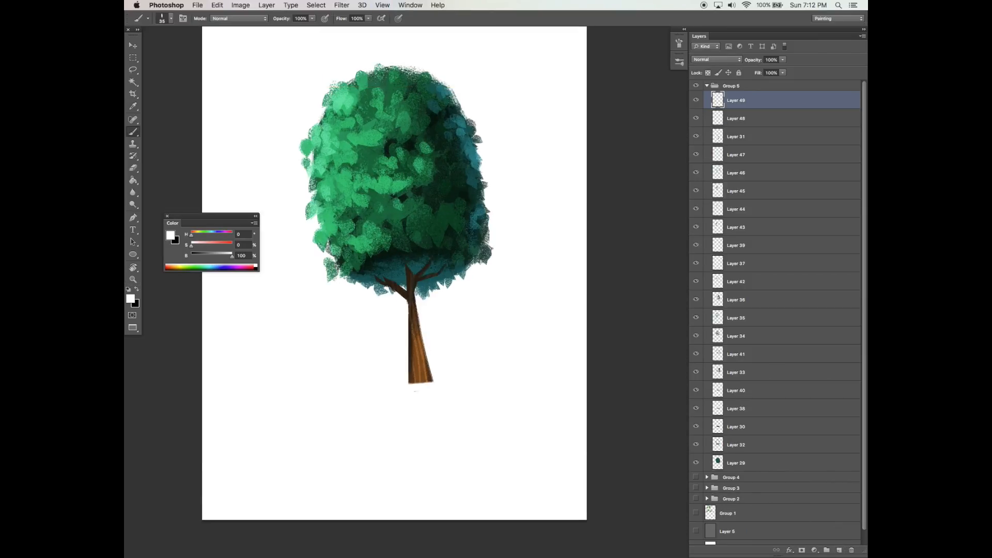
left_click(417, 348, "alt")
key("e")
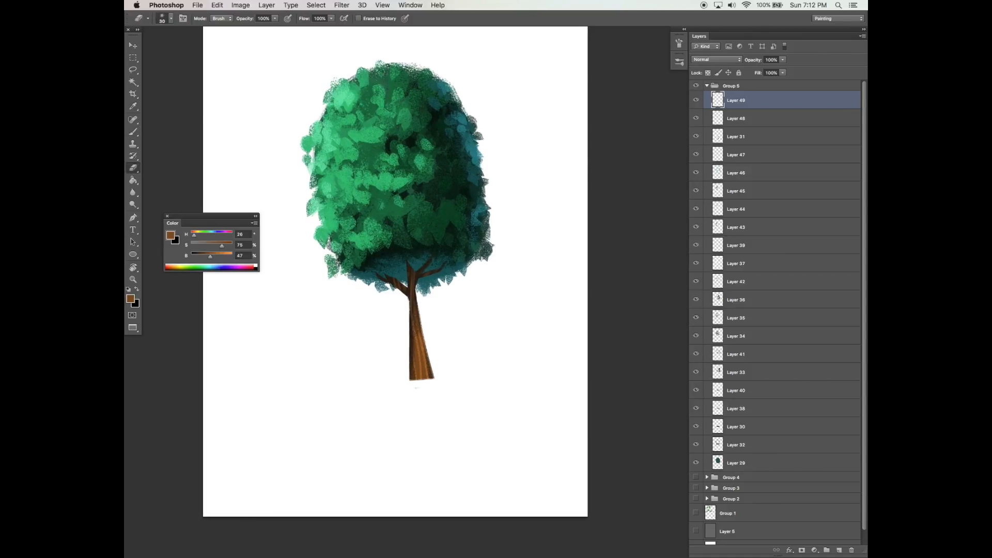
key("v")
key("super+minus")
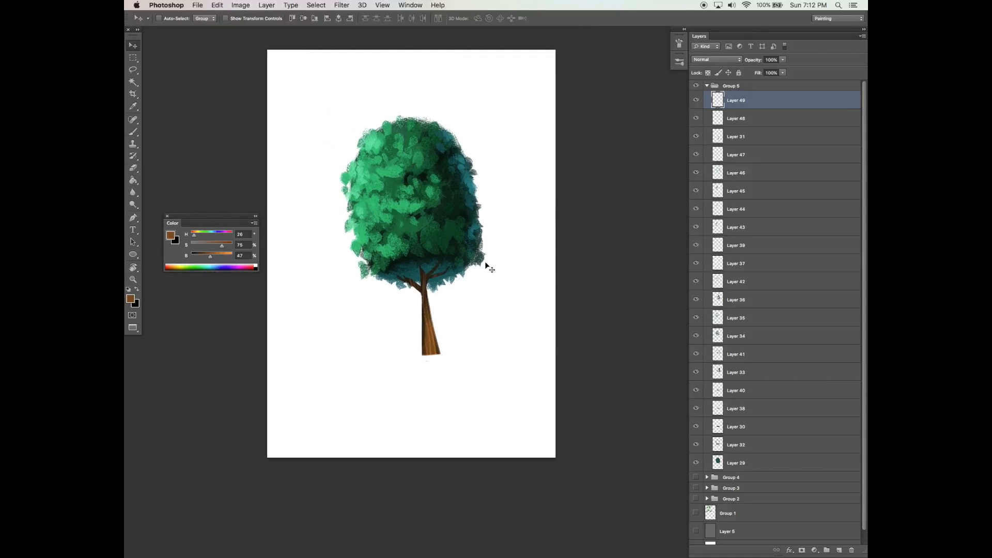
Step: Add a new layer above Layer 49 and darken the branches under the canopy with a round brush in sampled dark brown
left_click(839, 549)
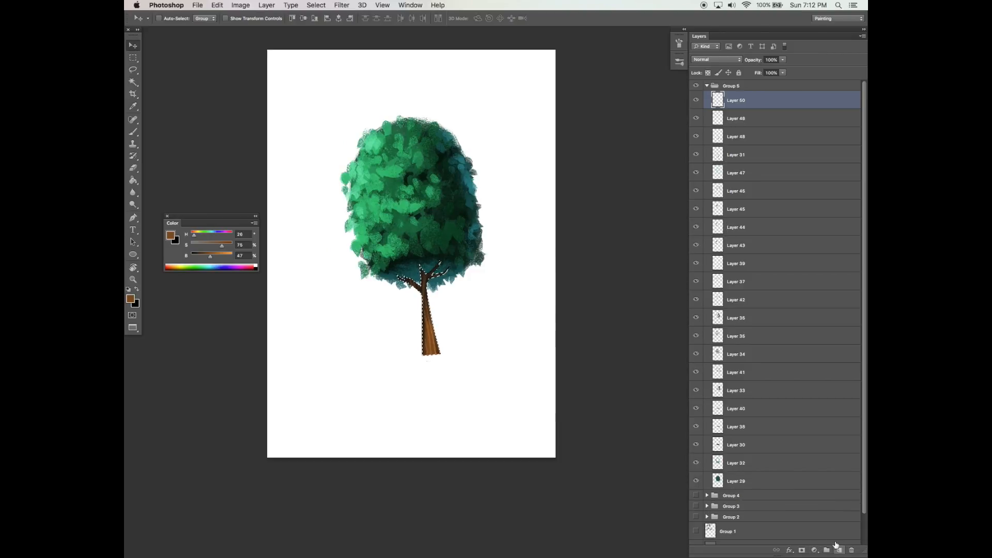
key("b")
left_click(427, 322, "alt")
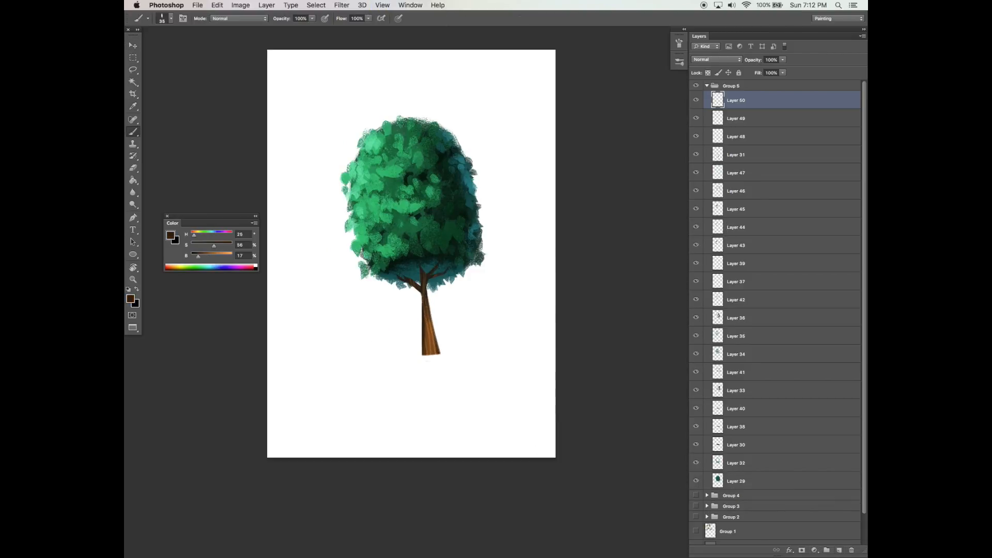
left_click(679, 43)
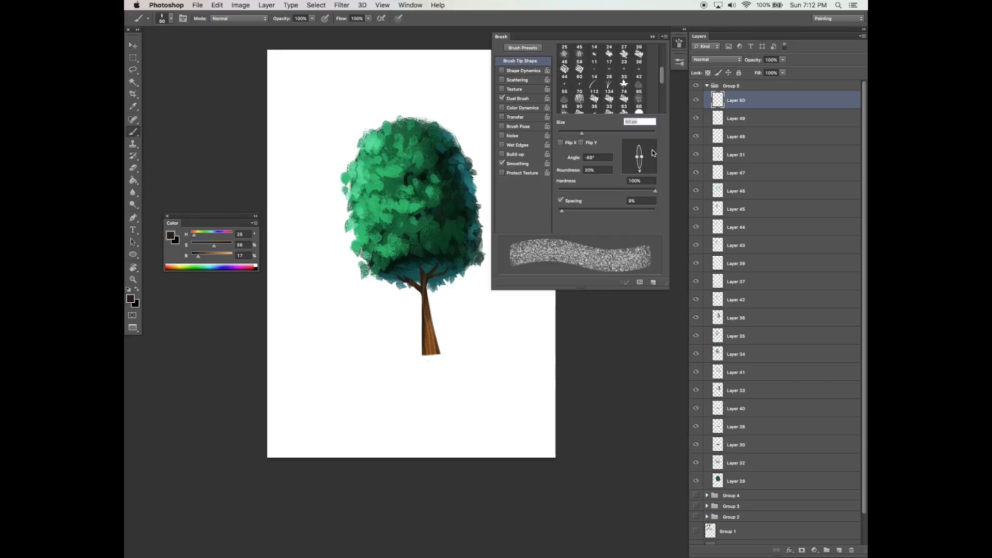
left_click(653, 38)
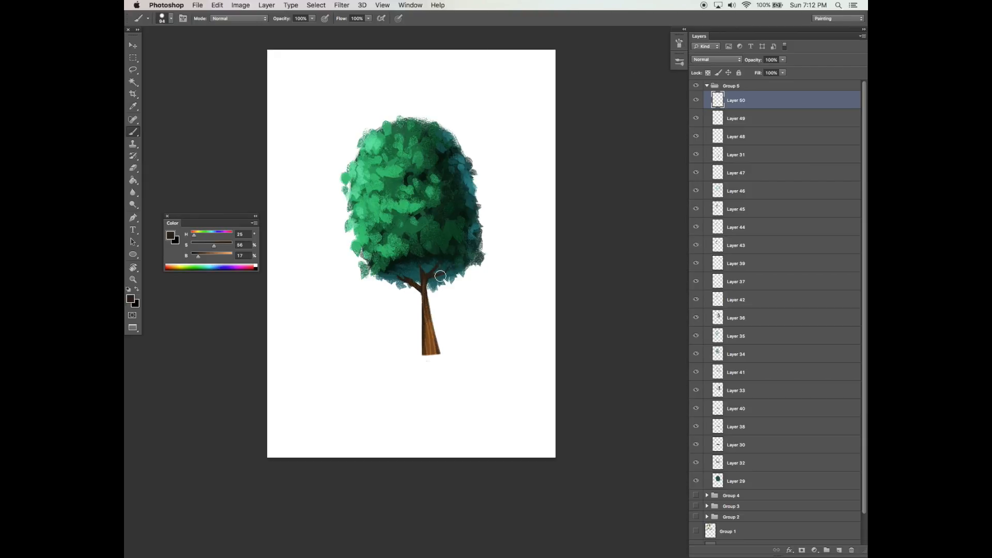
left_click_drag(480, 249, 484, 251)
Step: Collapse Group 5 and show Group 4, Group 3 and Group 2 with the other trees
left_click(484, 252, "alt+super")
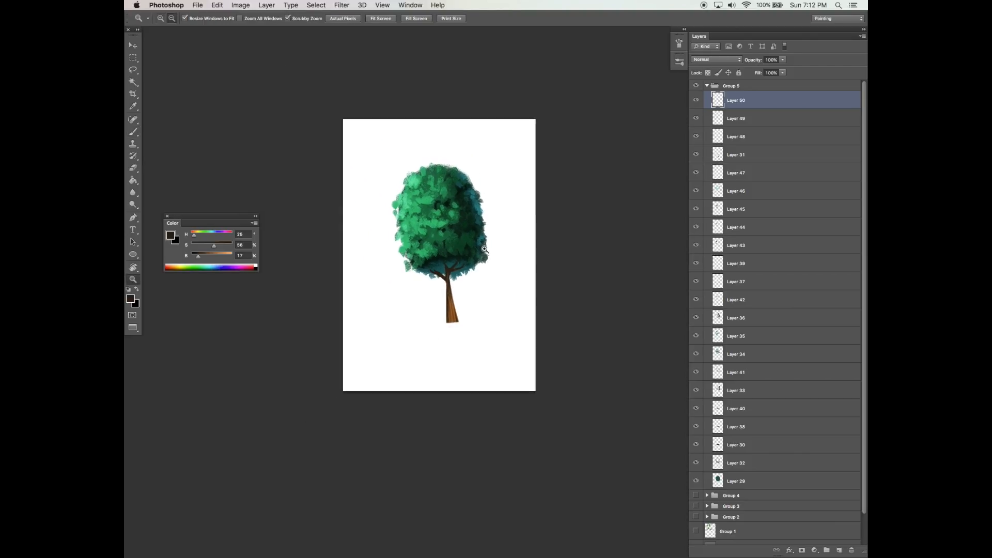
key("Tab")
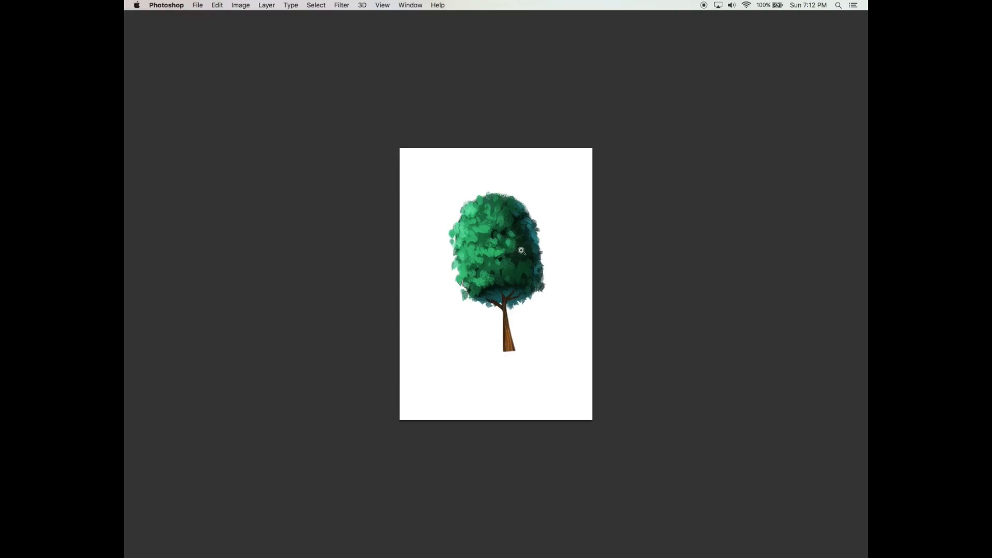
key("super+equal")
key("Tab")
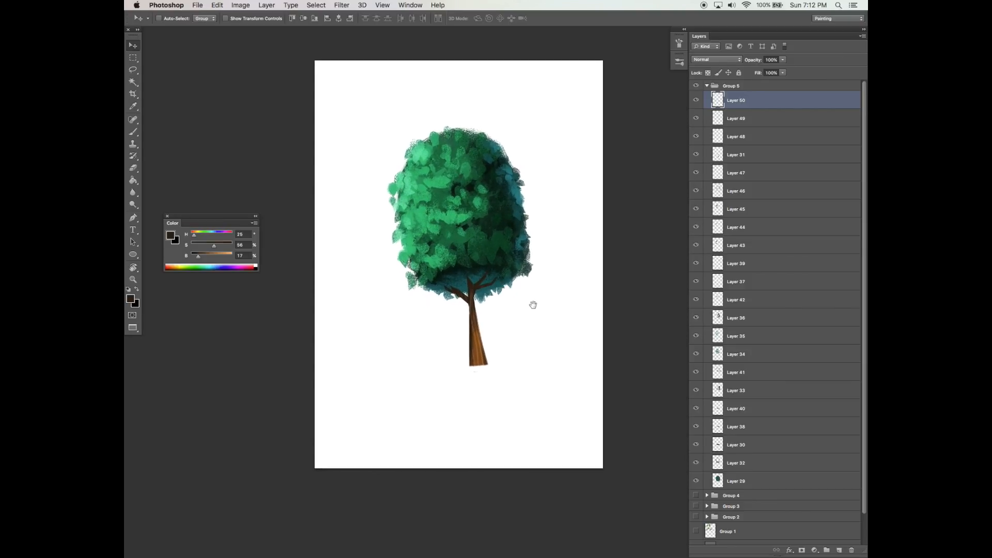
left_click(706, 86)
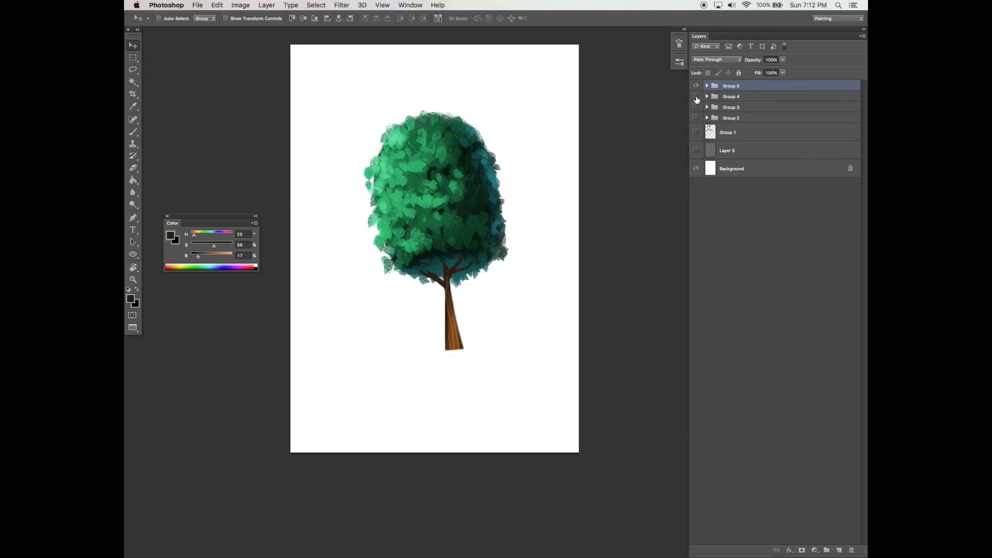
left_click_drag(698, 116, 696, 119)
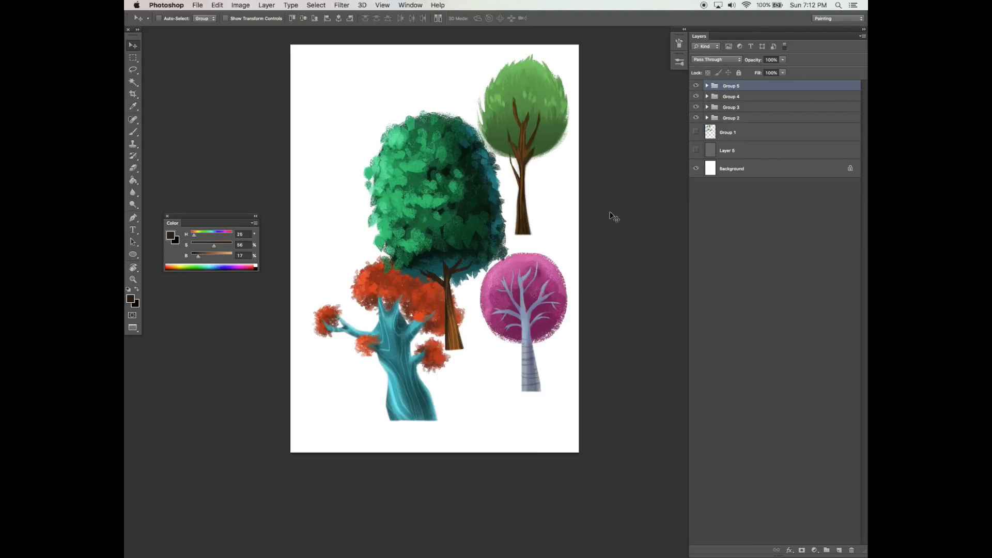
Step: Scale down the Group 5 tree and place it in the page's empty upper-left area, above the orange tree
left_click(537, 310, "alt")
left_click_drag(480, 262, 428, 224)
key("super+t")
left_click_drag(475, 304, 451, 262)
key("Return")
left_click_drag(443, 228, 463, 233)
Step: Hide the interface panels and view all four trees on the page up close
key("Tab")
left_click(536, 278)
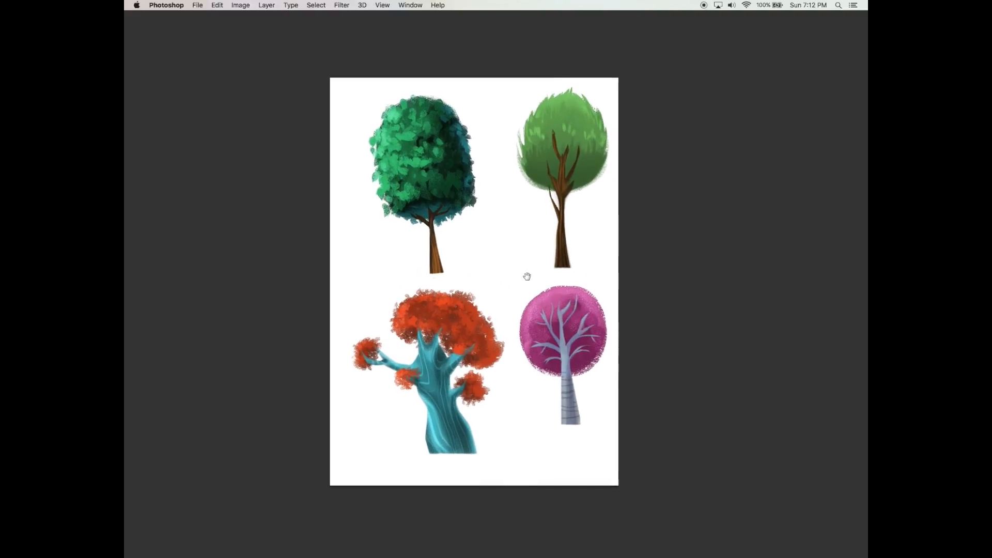
left_click(528, 276)
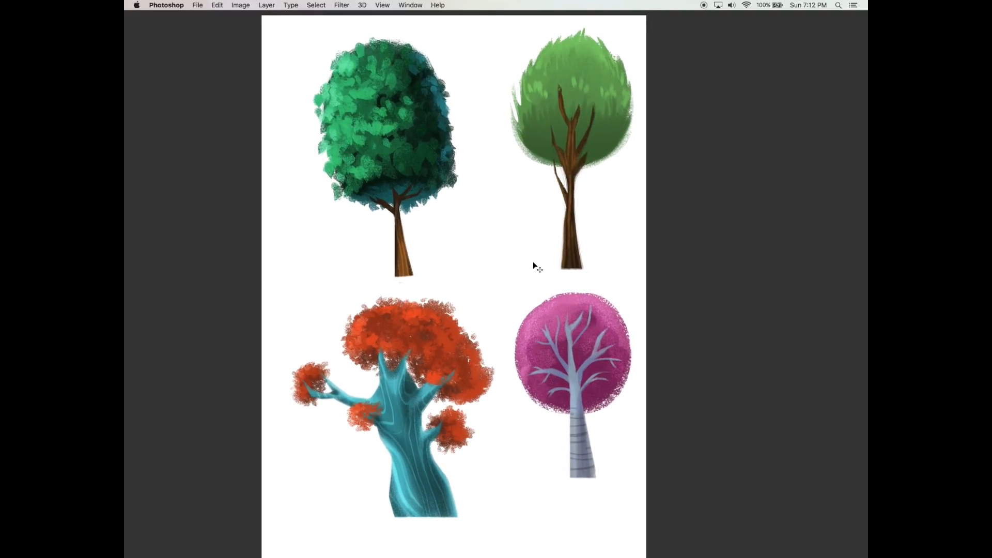